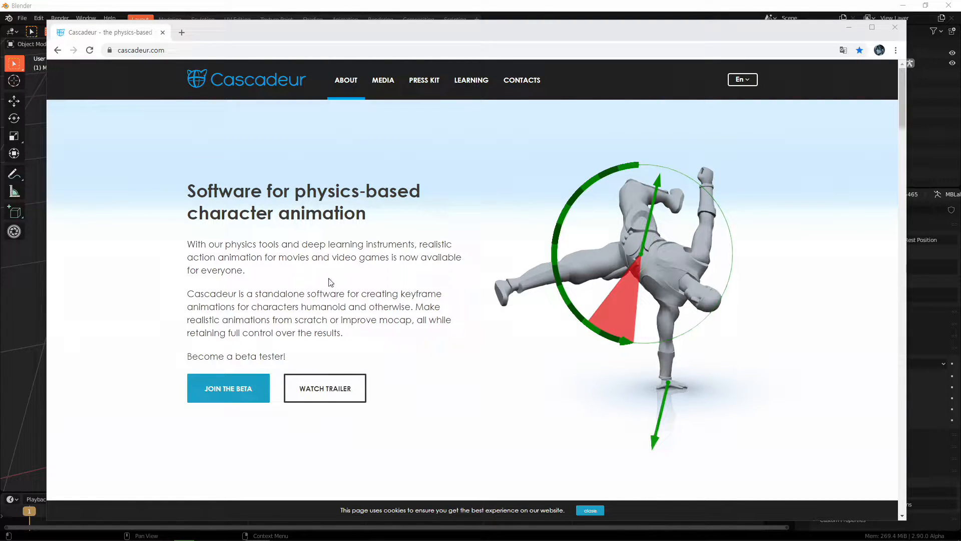
# Switch to Blender and set the scene's Unit Scale to 0.01.
pyautogui.click(14, 288)
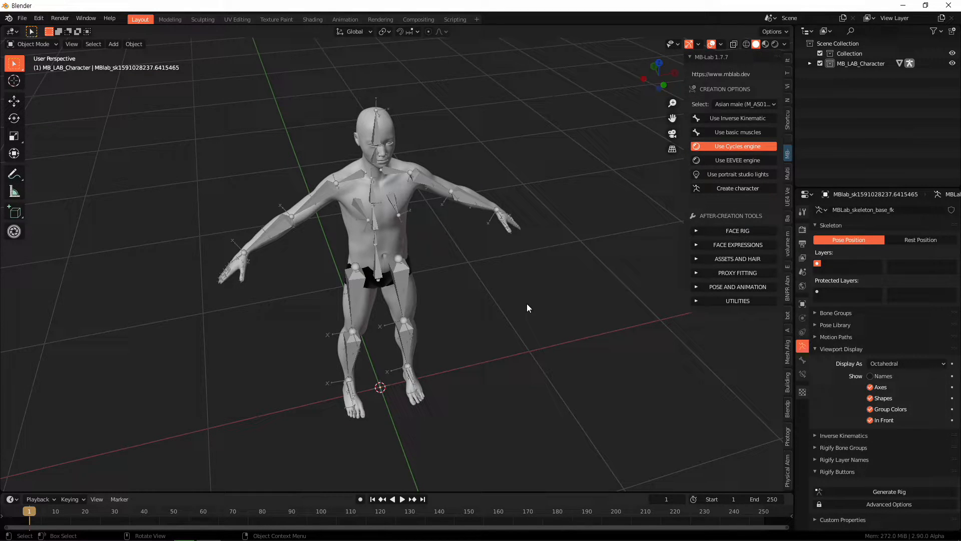
pyautogui.moveTo(464, 298); pyautogui.dragTo(464, 324, button='middle')
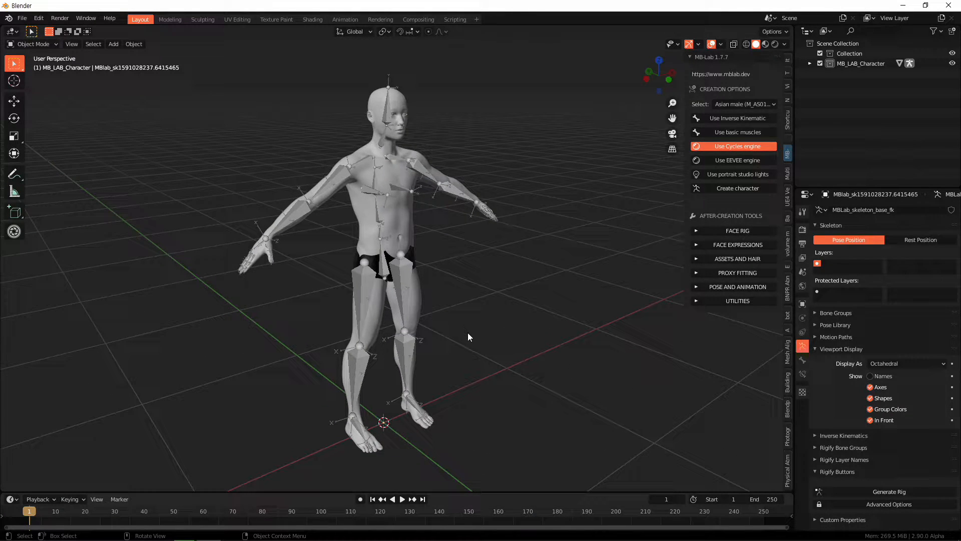
pyautogui.moveTo(457, 326); pyautogui.dragTo(493, 283, button='middle')
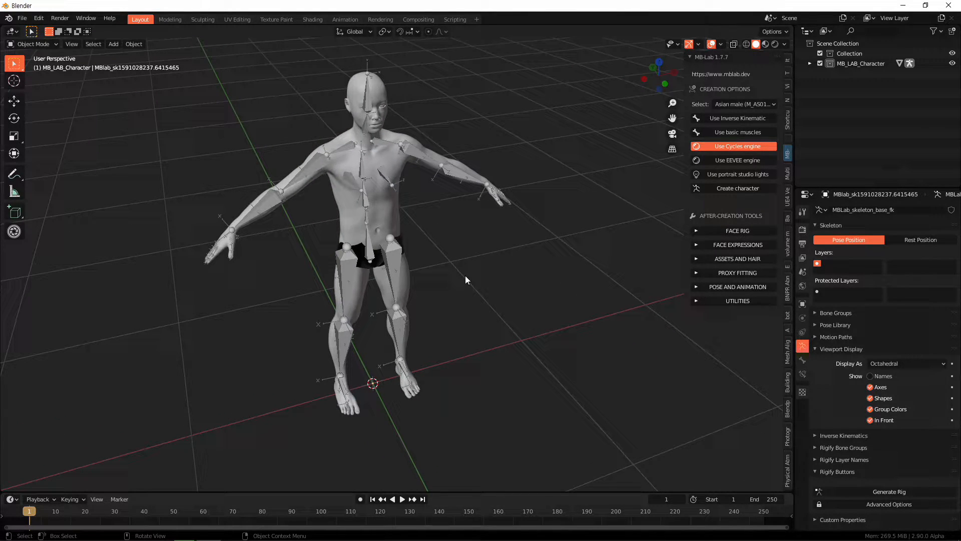
pyautogui.click(803, 272)
pyautogui.click(907, 289)
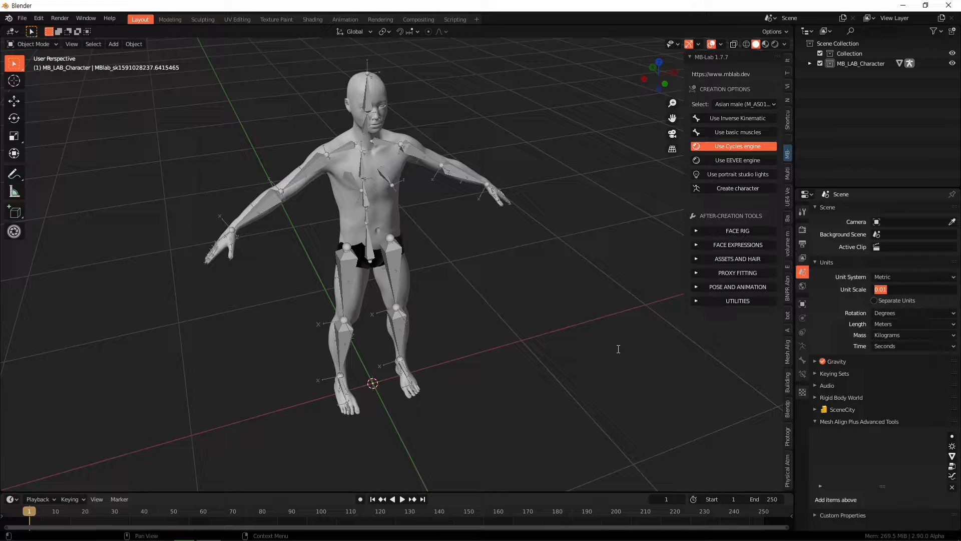
pyautogui.press('Return')
# Examine the MB-Lab character's armature from several angles, including the hand and finger bones.
pyautogui.scroll(-2, 562, 351)
pyautogui.moveTo(500, 332); pyautogui.dragTo(488, 332, button='middle')
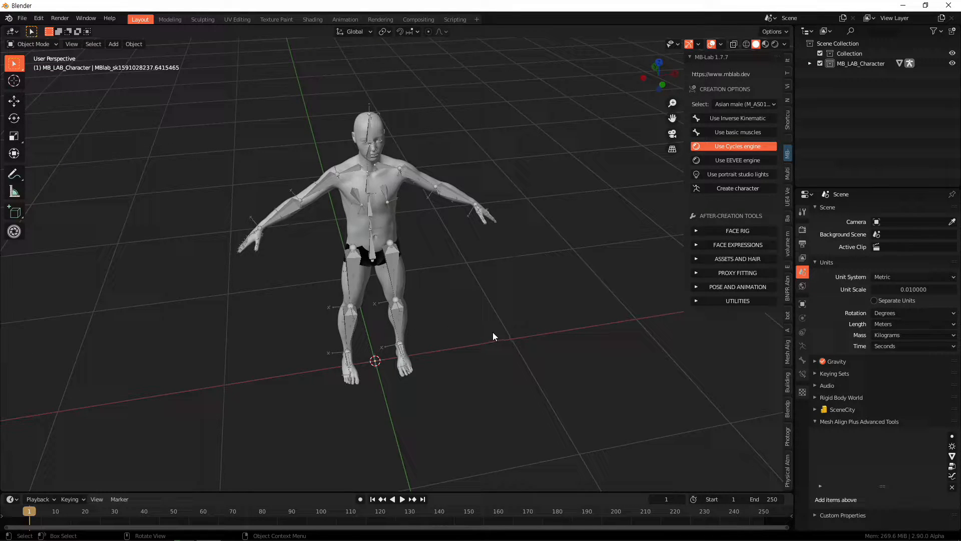
pyautogui.moveTo(488, 314); pyautogui.dragTo(437, 297, button='middle')
pyautogui.scroll(2, 437, 297)
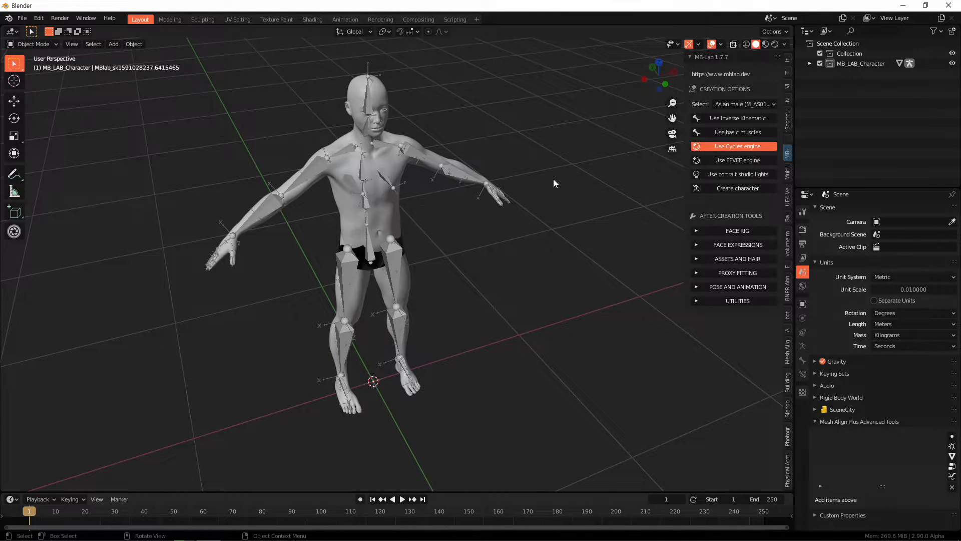
pyautogui.moveTo(361, 299)
pyautogui.mouseDown(button='middle')
pyautogui.moveTo(431, 295)
pyautogui.moveTo(361, 285)
pyautogui.moveTo(329, 297)
pyautogui.moveTo(365, 284)
pyautogui.mouseUp(button='middle')
pyautogui.scroll(3, 321, 283)
pyautogui.scroll(4, 370, 295)
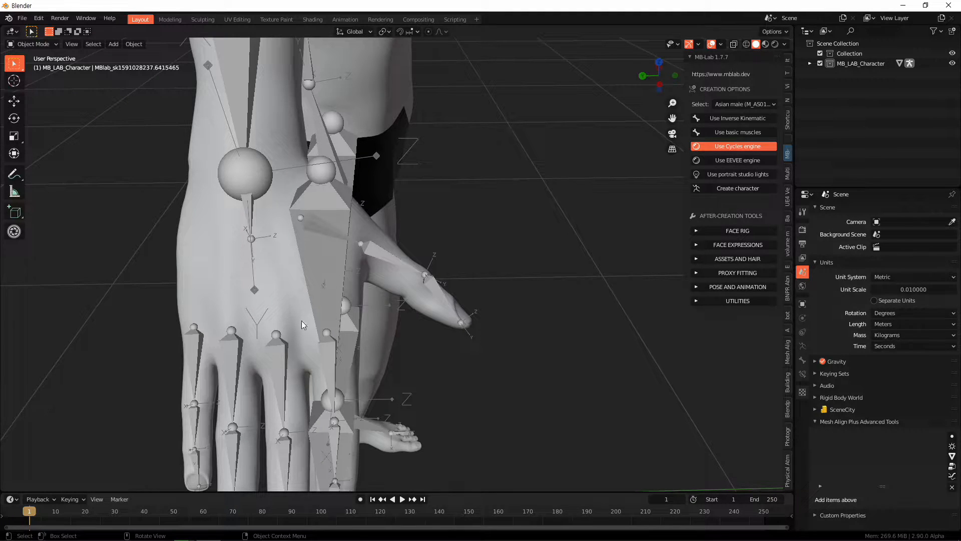
pyautogui.click(324, 351)
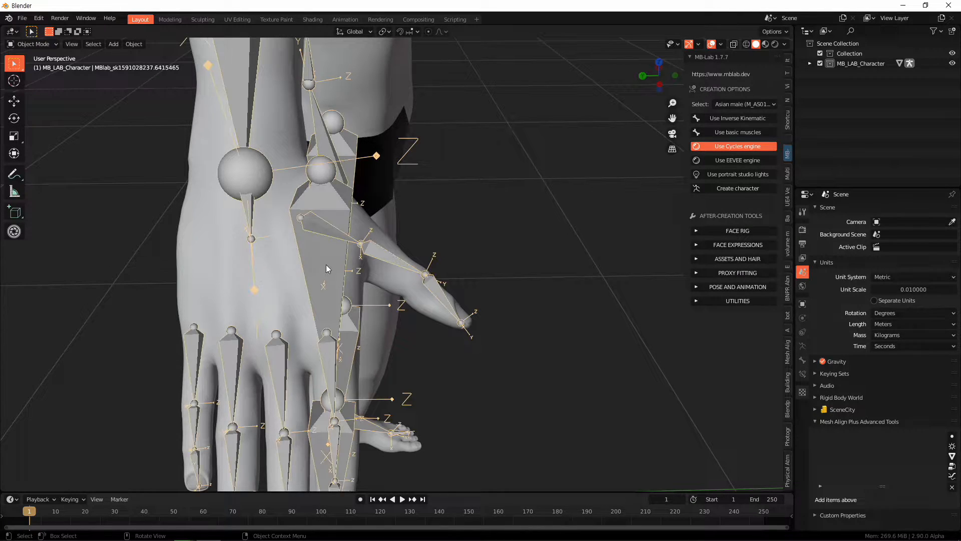
pyautogui.moveTo(326, 264); pyautogui.dragTo(351, 299, button='middle')
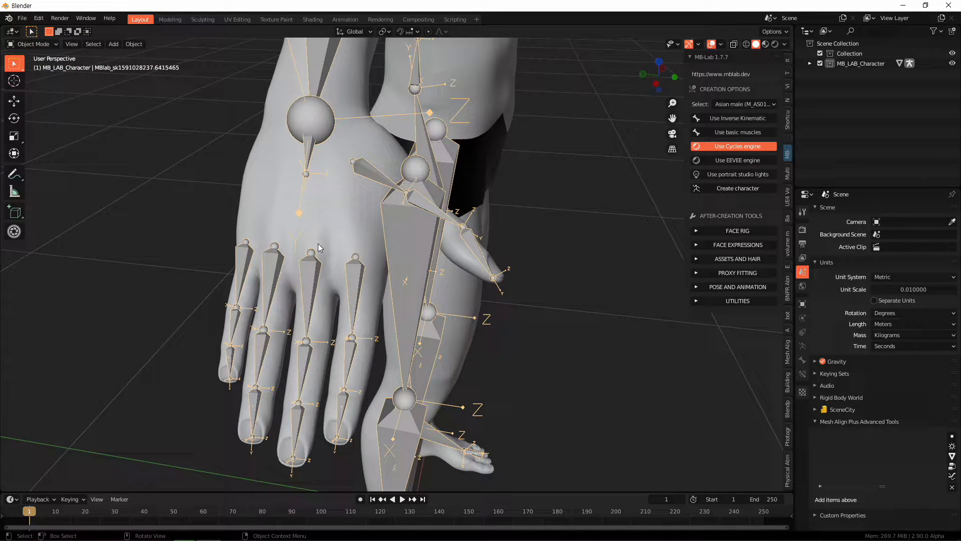
pyautogui.moveTo(316, 276); pyautogui.dragTo(484, 348, button='middle')
pyautogui.scroll(-2, 486, 324)
pyautogui.click(488, 321)
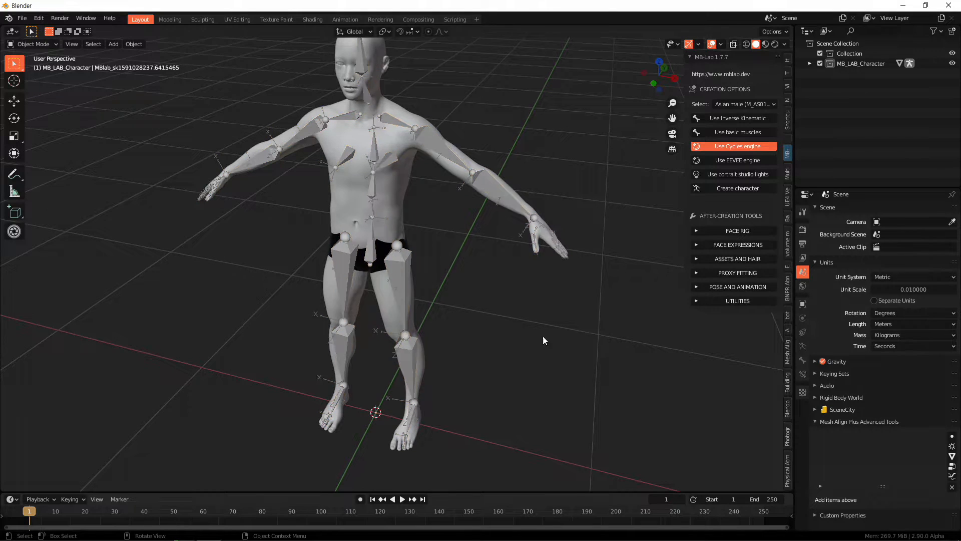
pyautogui.click(408, 269)
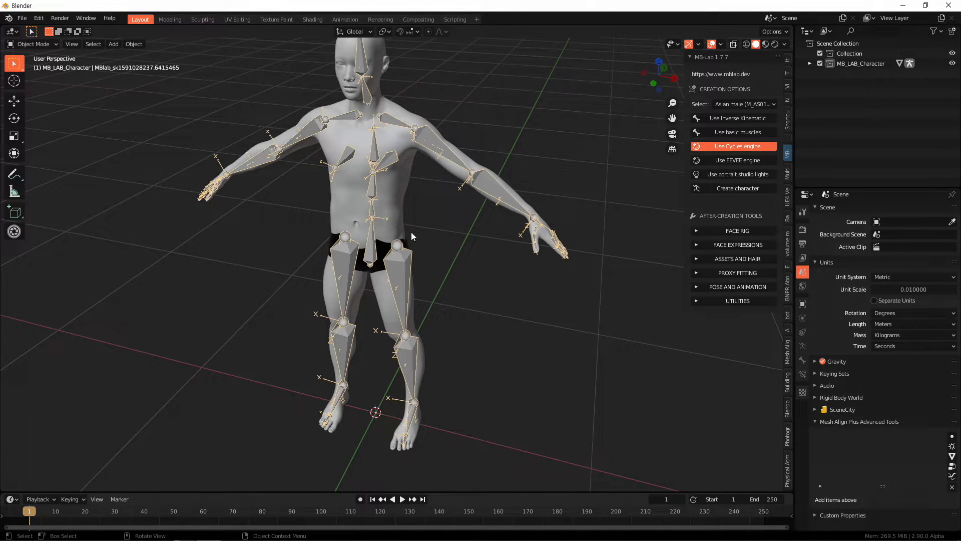
pyautogui.click(395, 209)
pyautogui.moveTo(470, 334); pyautogui.dragTo(545, 341, button='middle')
pyautogui.press('s')
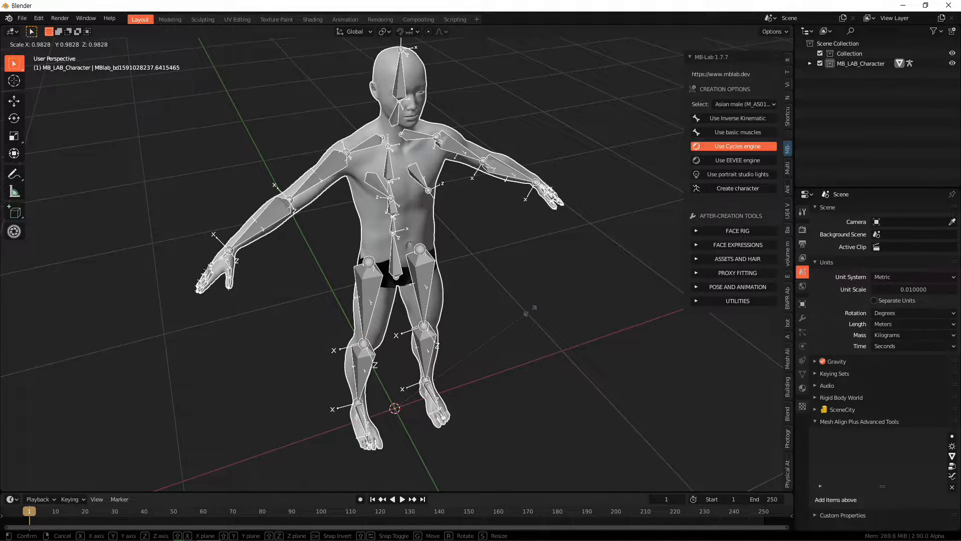
pyautogui.write('100')
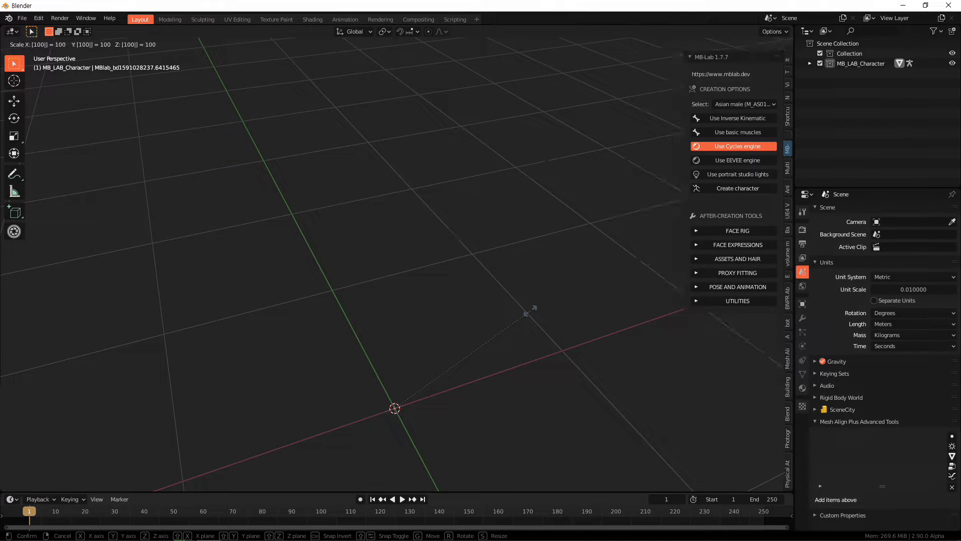
pyautogui.press('Escape')
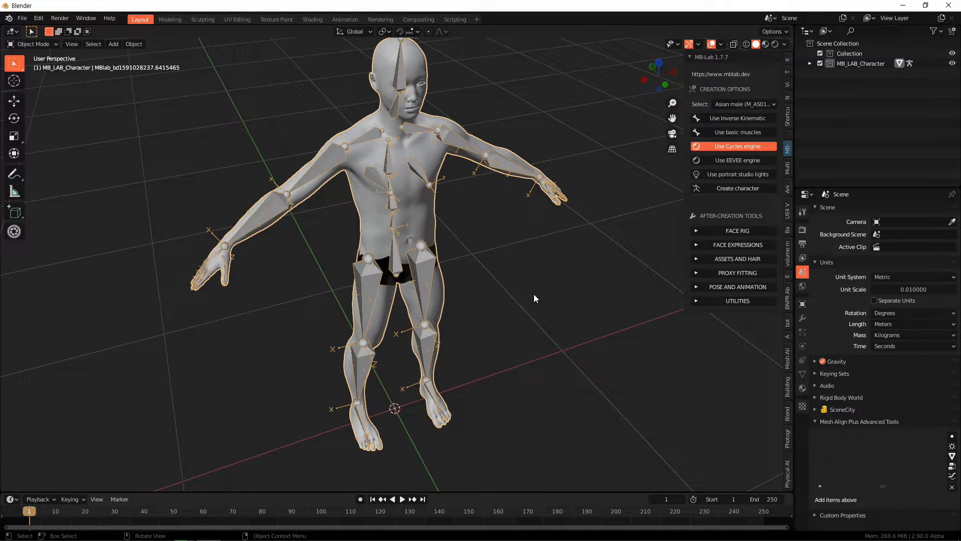
pyautogui.hotkey('ctrl', 'a')
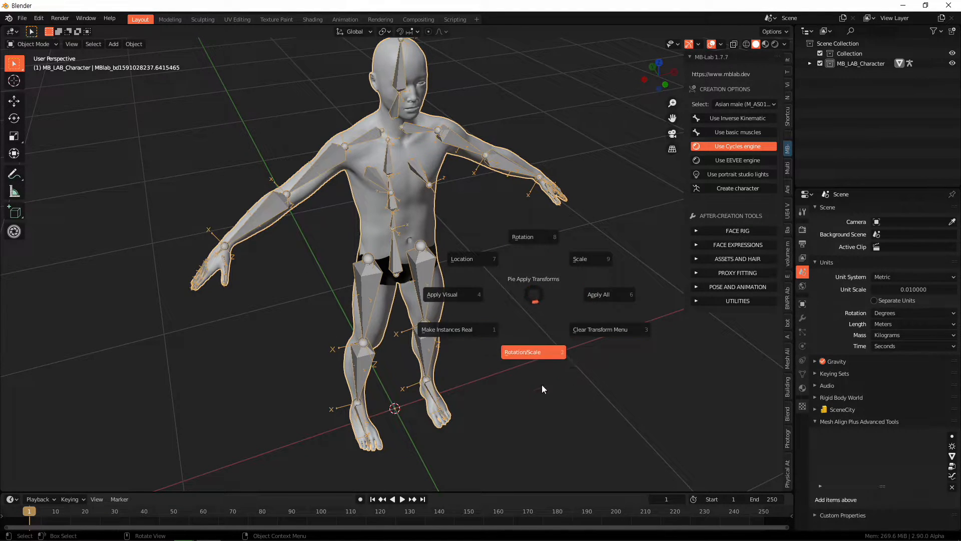
pyautogui.press('Escape')
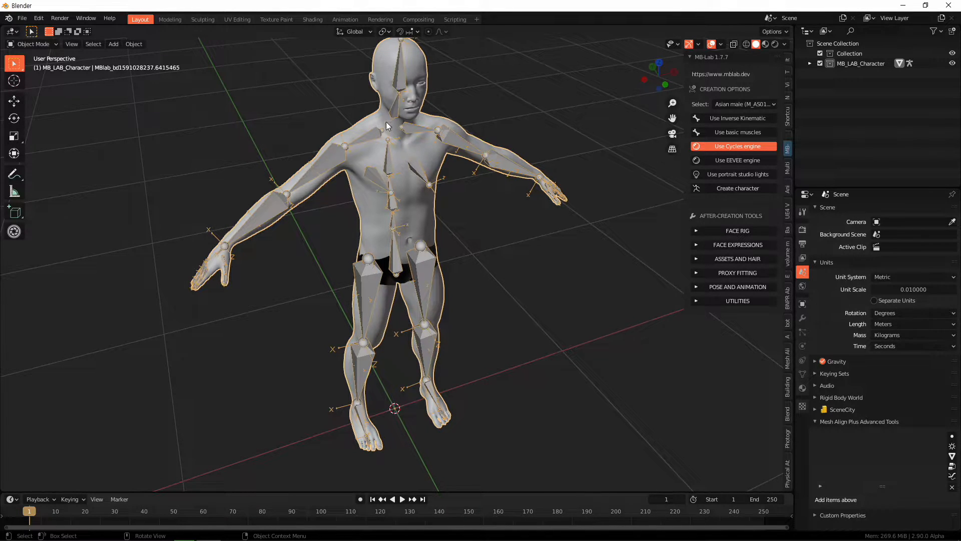
# Select the character's armature together with its body mesh and review the FBX export options.
pyautogui.moveTo(537, 290); pyautogui.dragTo(511, 308, button='middle')
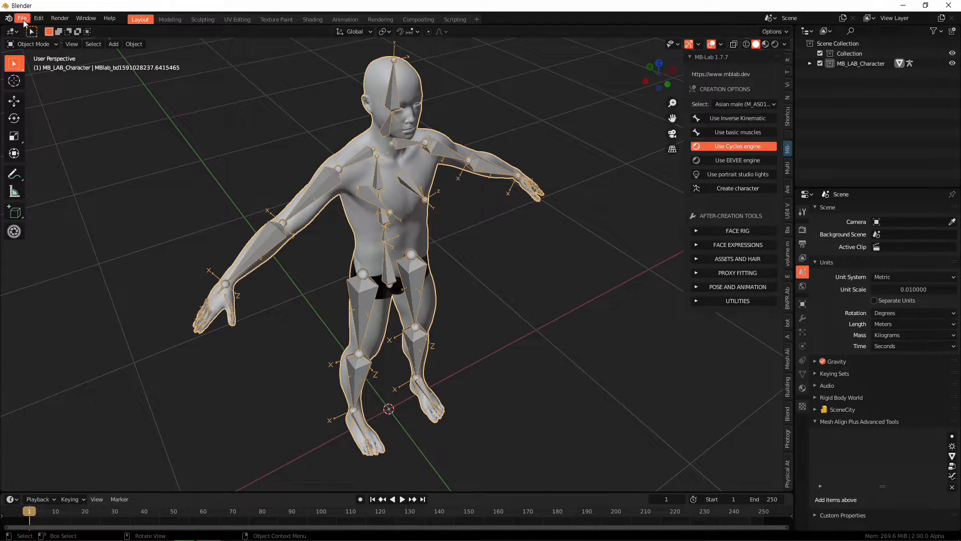
pyautogui.click(331, 144)
pyautogui.click(361, 152)
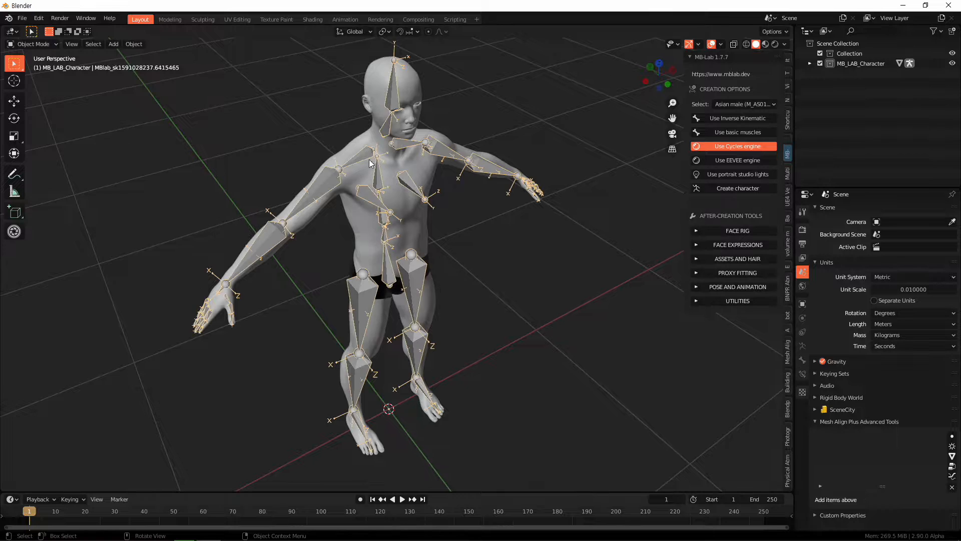
pyautogui.keyDown('shift'); pyautogui.click(367, 138); pyautogui.keyUp('shift')
pyautogui.click(22, 18)
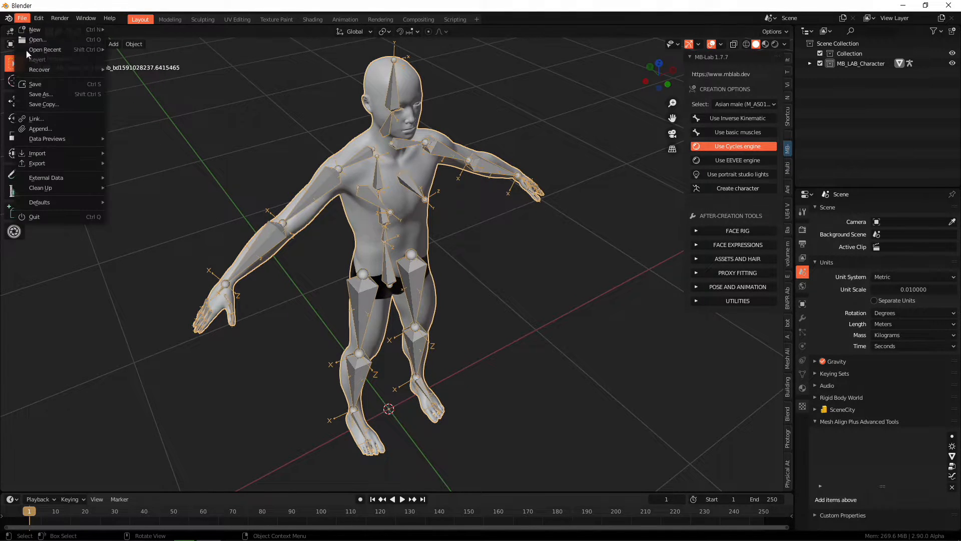
pyautogui.moveTo(79, 166)
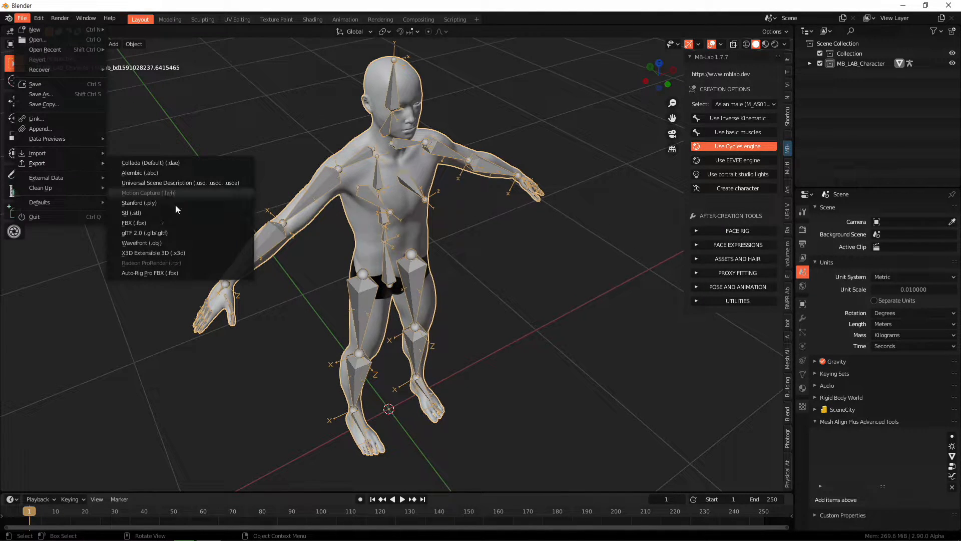
pyautogui.click(149, 224)
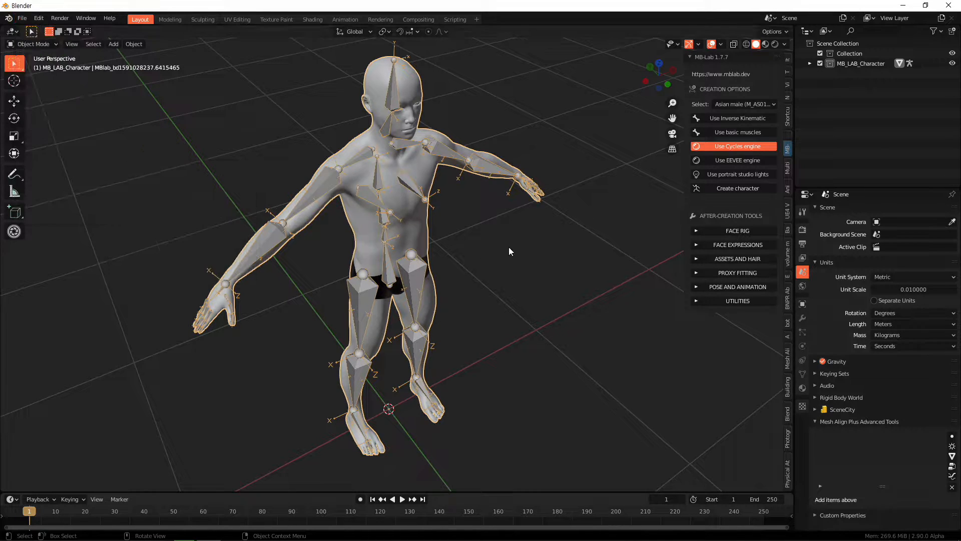
pyautogui.click(23, 20)
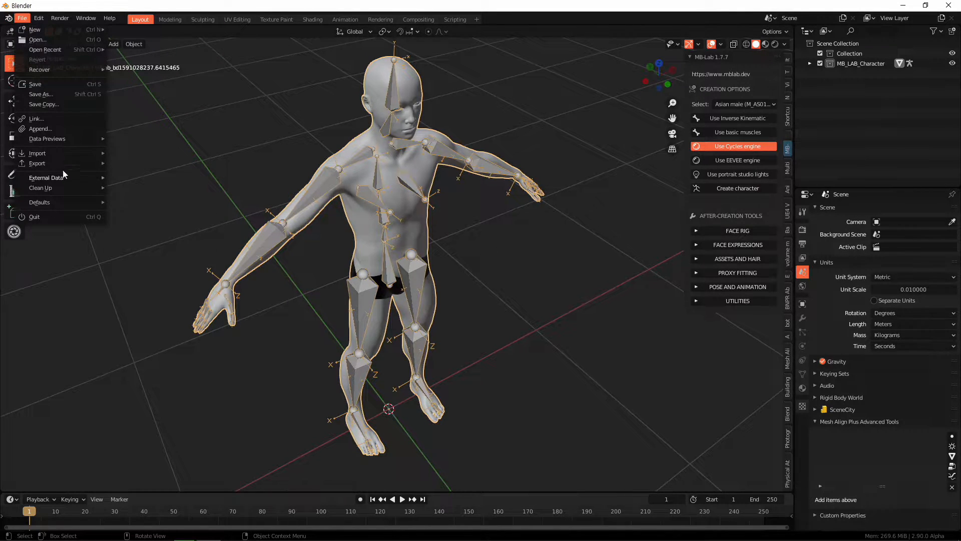
pyautogui.moveTo(57, 166)
pyautogui.click(145, 223)
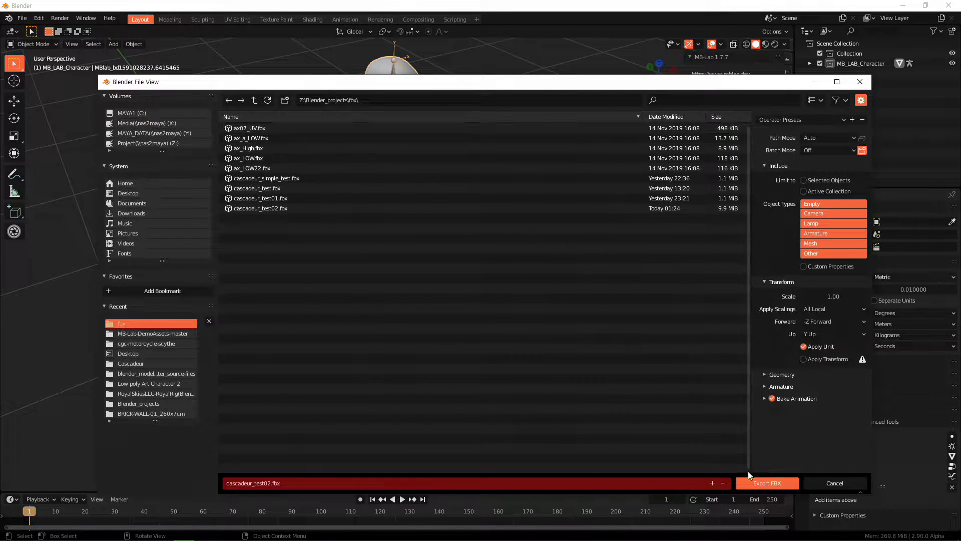
pyautogui.click(842, 486)
# Switch to Cascadeur and add the FBX model cascadeur_test02.fbx to the empty untitled scene.
pyautogui.hotkey('alt', 'Tab')
pyautogui.press('Tab')
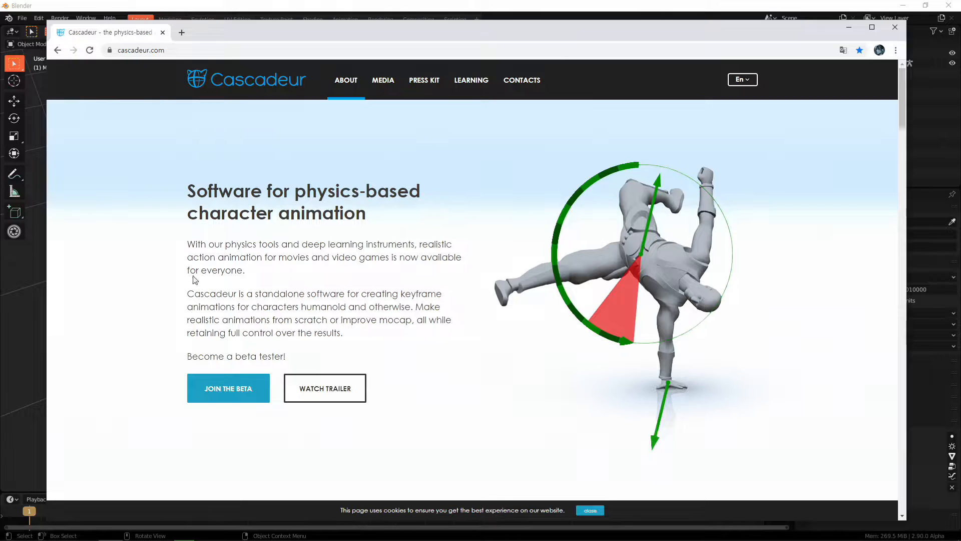
pyautogui.moveTo(474, 539)
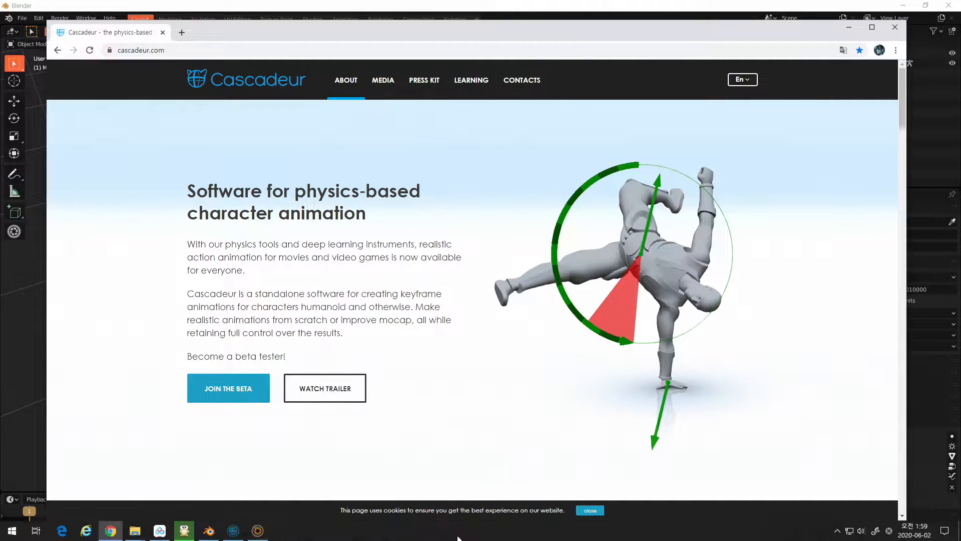
pyautogui.click(234, 532)
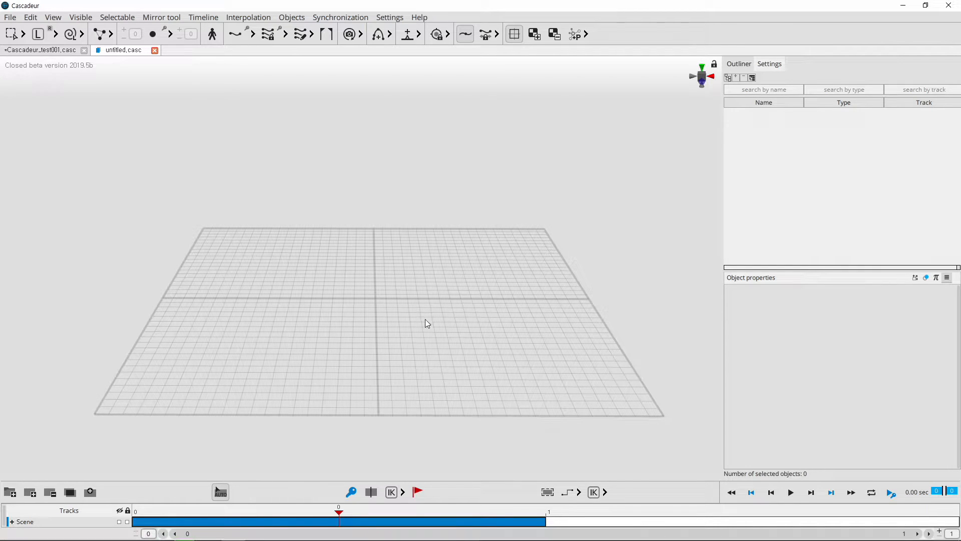
pyautogui.keyDown('alt'); pyautogui.moveTo(389, 304); pyautogui.dragTo(374, 309); pyautogui.keyUp('alt')
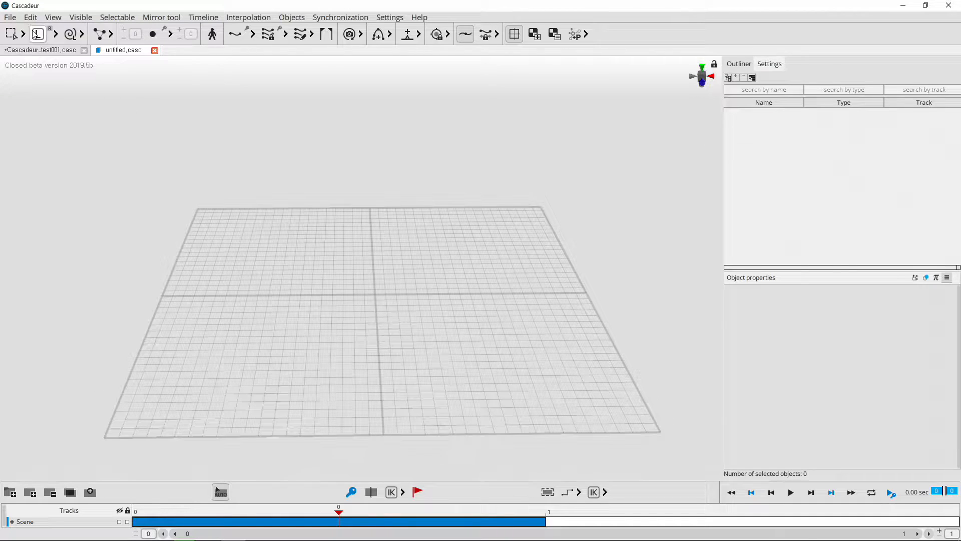
pyautogui.click(10, 17)
pyautogui.moveTo(62, 111)
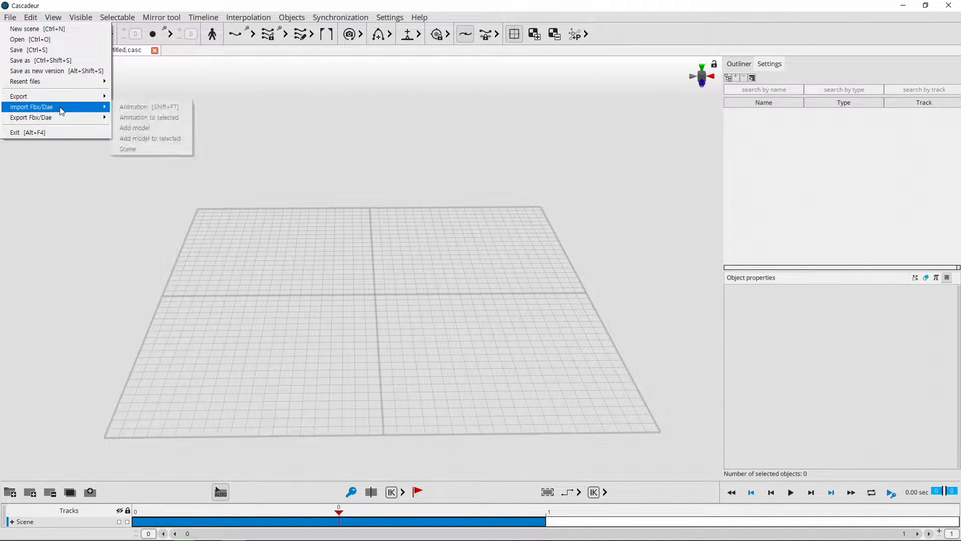
pyautogui.click(157, 133)
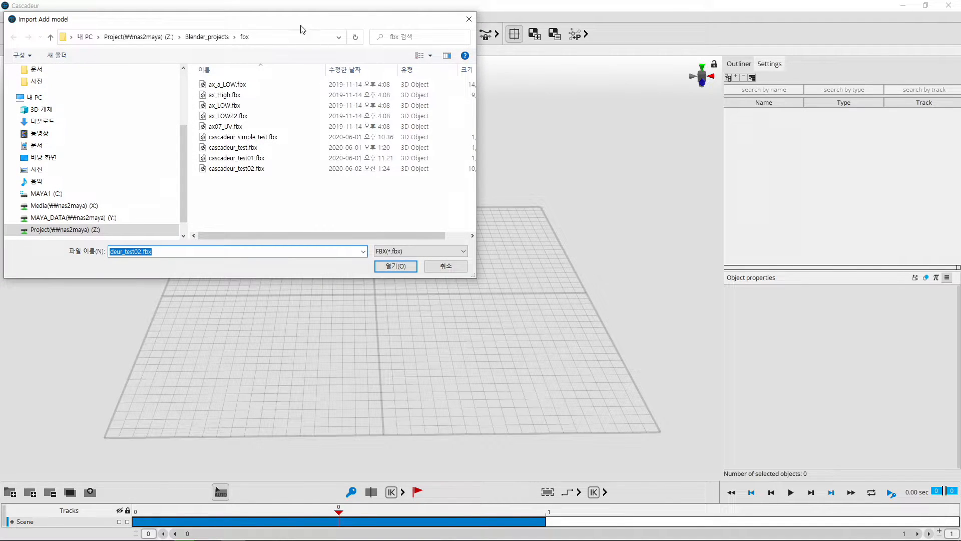
pyautogui.moveTo(430, 99); pyautogui.dragTo(427, 114)
pyautogui.click(395, 253)
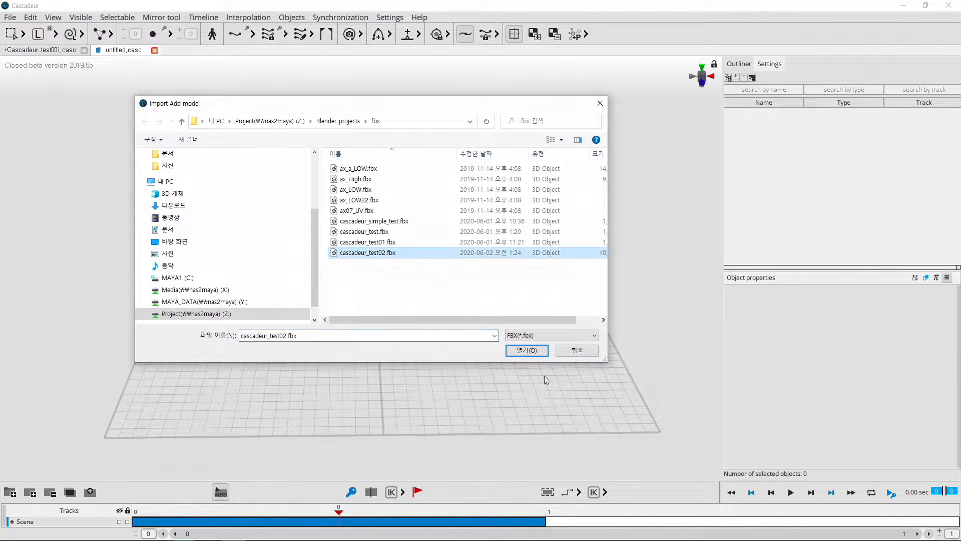
pyautogui.click(536, 351)
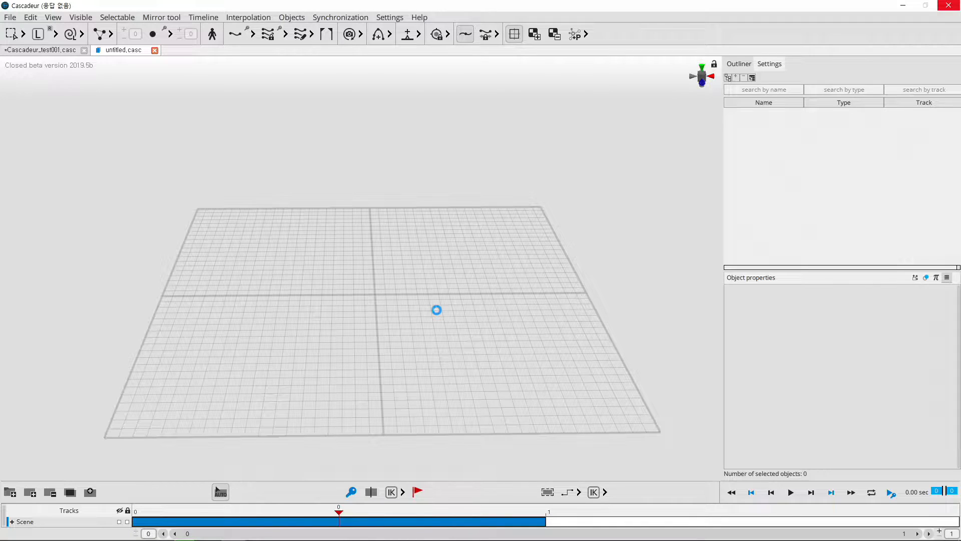
# Switch the imported character to Joint mode and select its pelvis joint.
pyautogui.moveTo(428, 284)
pyautogui.mouseDown(button='right')
pyautogui.moveTo(469, 332)
pyautogui.moveTo(473, 306)
pyautogui.moveTo(377, 284)
pyautogui.moveTo(428, 294)
pyautogui.moveTo(418, 284)
pyautogui.mouseUp(button='right')
pyautogui.scroll(3, 484, 295)
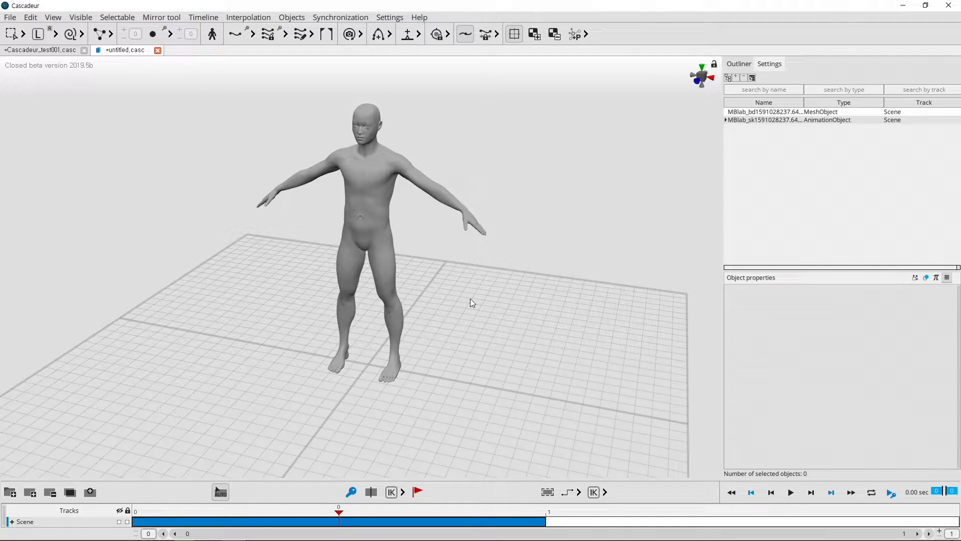
pyautogui.moveTo(486, 284); pyautogui.dragTo(495, 306, button='right')
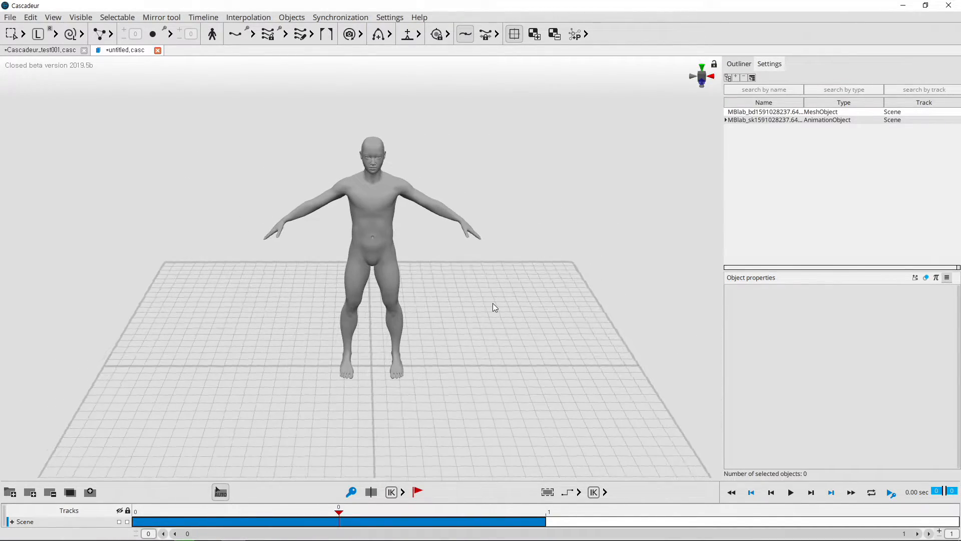
pyautogui.moveTo(446, 279); pyautogui.dragTo(467, 296, button='right')
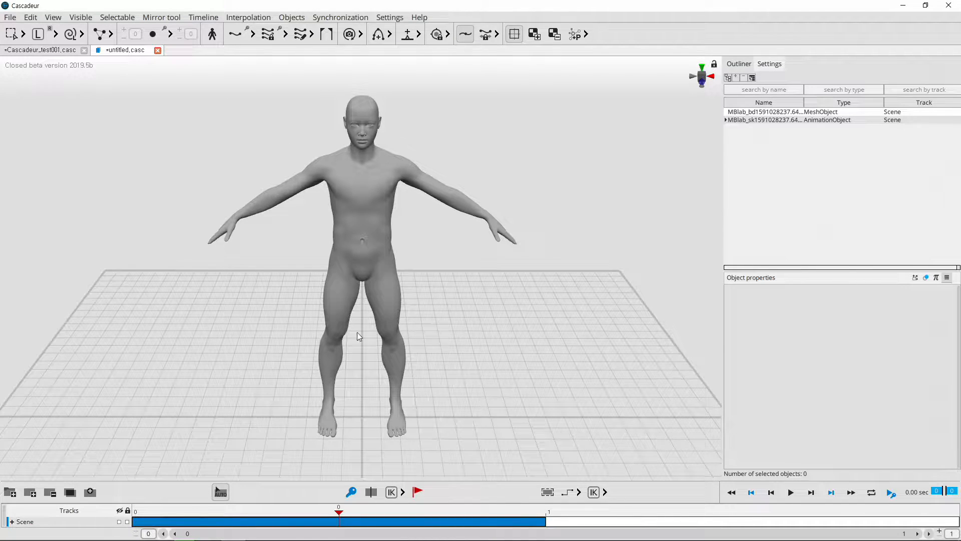
pyautogui.click(112, 38)
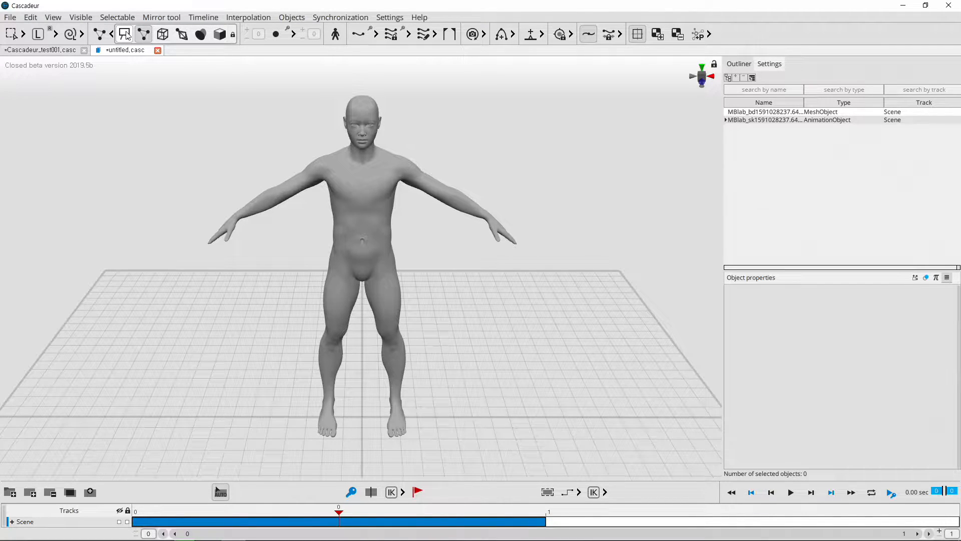
pyautogui.click(184, 35)
pyautogui.keyDown('alt'); pyautogui.moveTo(441, 266); pyautogui.dragTo(350, 254); pyautogui.keyUp('alt')
pyautogui.click(351, 253)
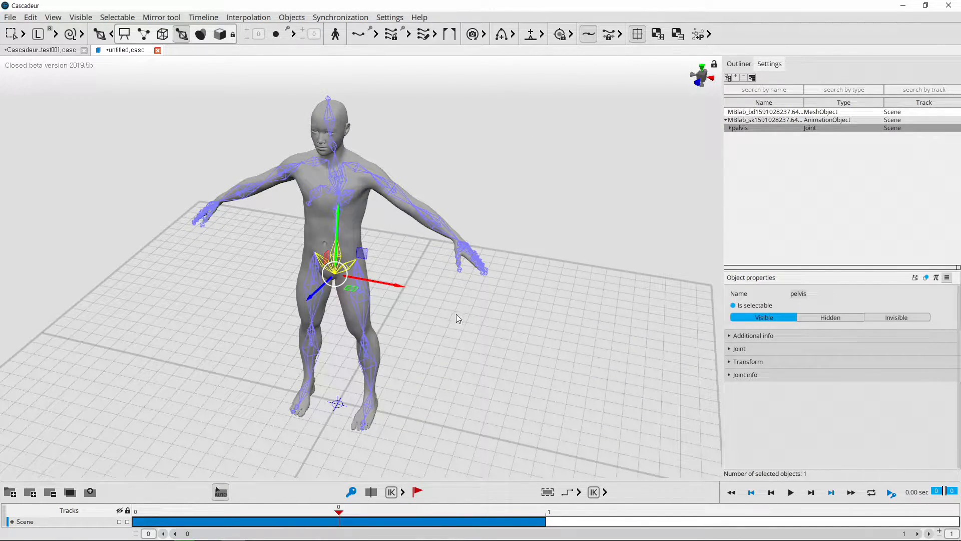
pyautogui.keyDown('alt'); pyautogui.moveTo(458, 313); pyautogui.dragTo(455, 327); pyautogui.keyUp('alt')
pyautogui.keyDown('alt'); pyautogui.moveTo(386, 232); pyautogui.dragTo(447, 278, button='right'); pyautogui.keyUp('alt')
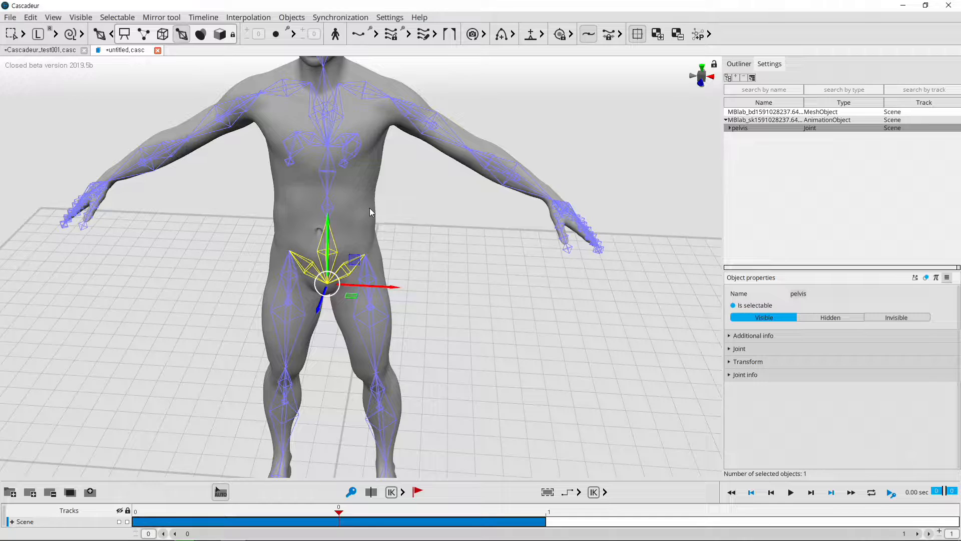
# Switch to Mesh mode and select the character's body mesh.
pyautogui.click(219, 34)
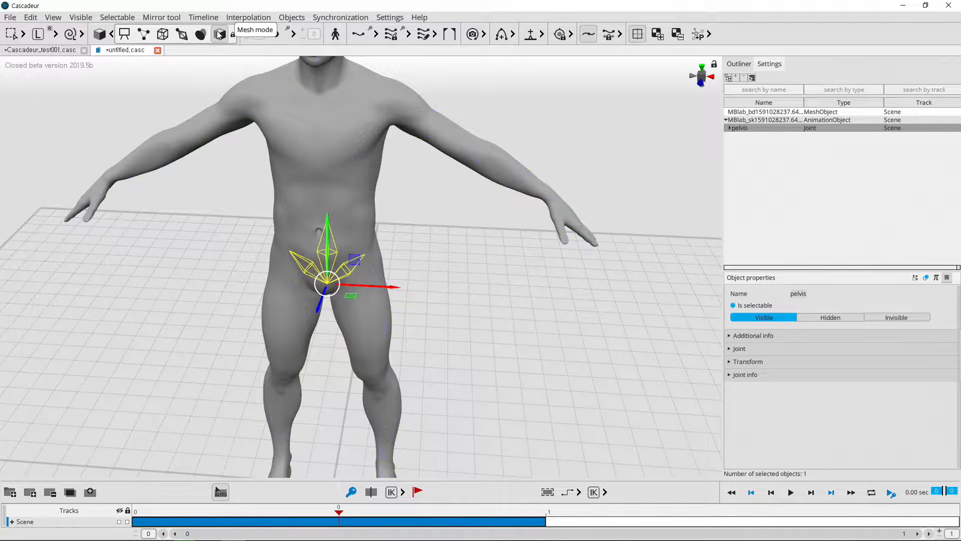
pyautogui.click(368, 170)
pyautogui.keyDown('alt'); pyautogui.moveTo(458, 254); pyautogui.dragTo(422, 250); pyautogui.keyUp('alt')
# Return to Joint mode, clear the mesh selection and select the pelvis joint again.
pyautogui.click(182, 34)
pyautogui.scroll(-3, 449, 277)
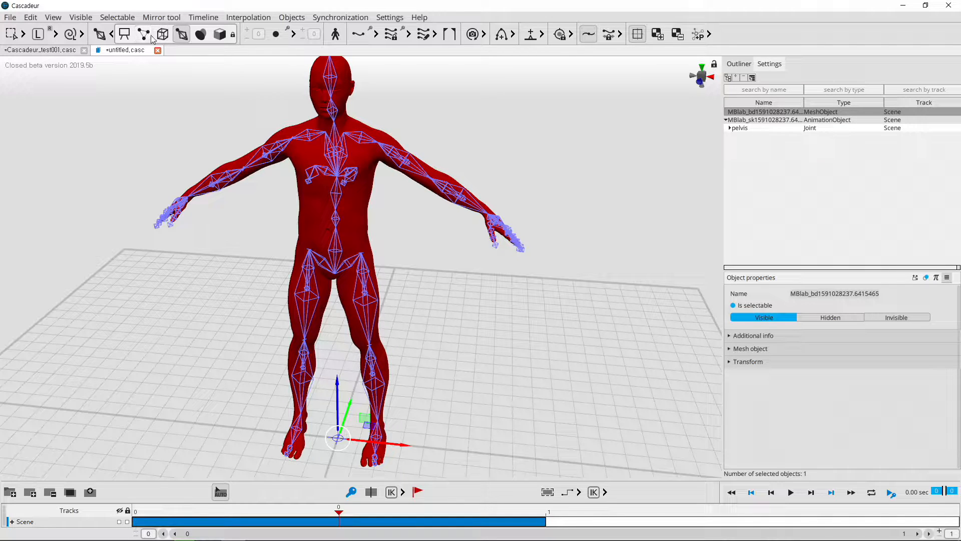
pyautogui.click(446, 220)
pyautogui.moveTo(446, 221); pyautogui.dragTo(364, 291, button='right')
pyautogui.scroll(3, 416, 270)
pyautogui.click(363, 289)
pyautogui.moveTo(463, 274)
pyautogui.mouseDown(button='right')
pyautogui.moveTo(446, 296)
pyautogui.moveTo(510, 261)
pyautogui.moveTo(449, 266)
pyautogui.moveTo(449, 278)
pyautogui.mouseUp(button='right')
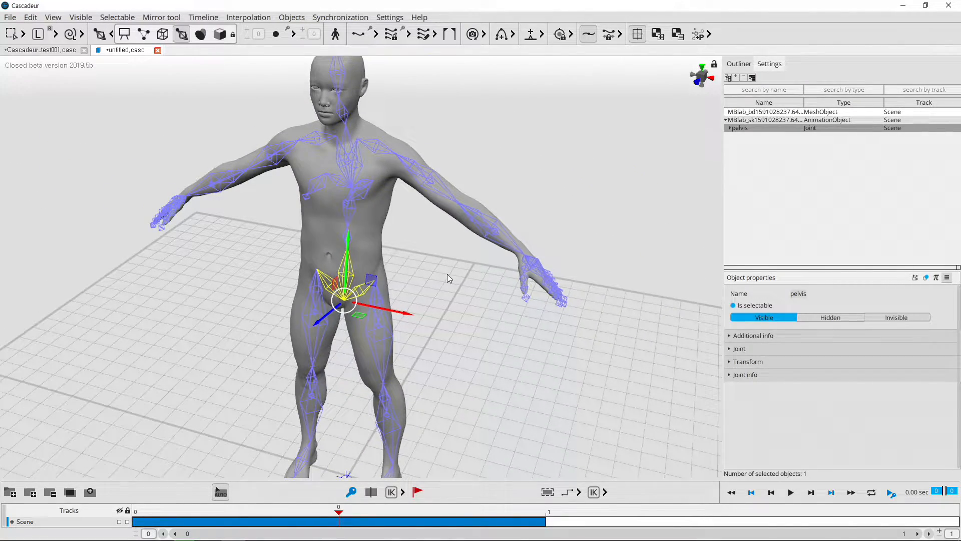
# Open the Rigging tool clear of the character and set the additional point axis to Z.
pyautogui.click(291, 17)
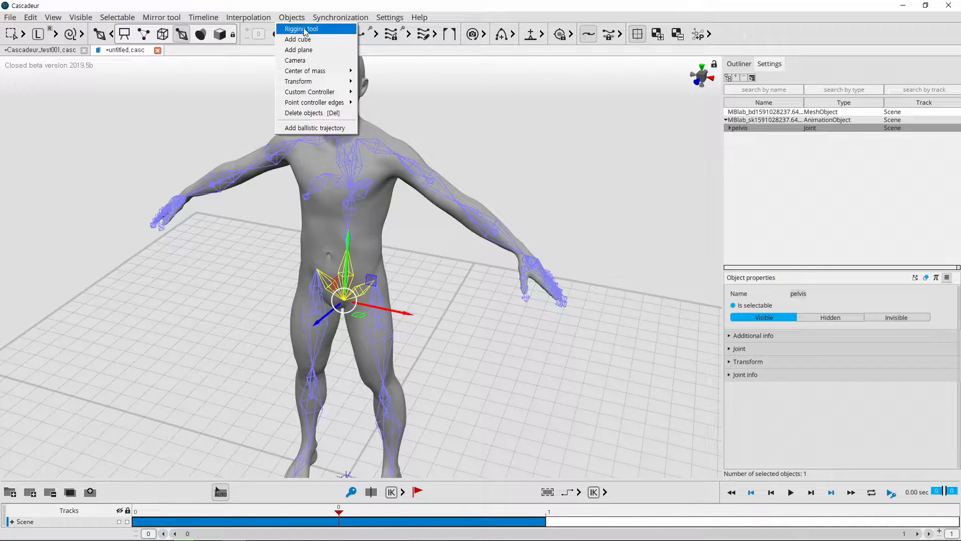
pyautogui.click(304, 29)
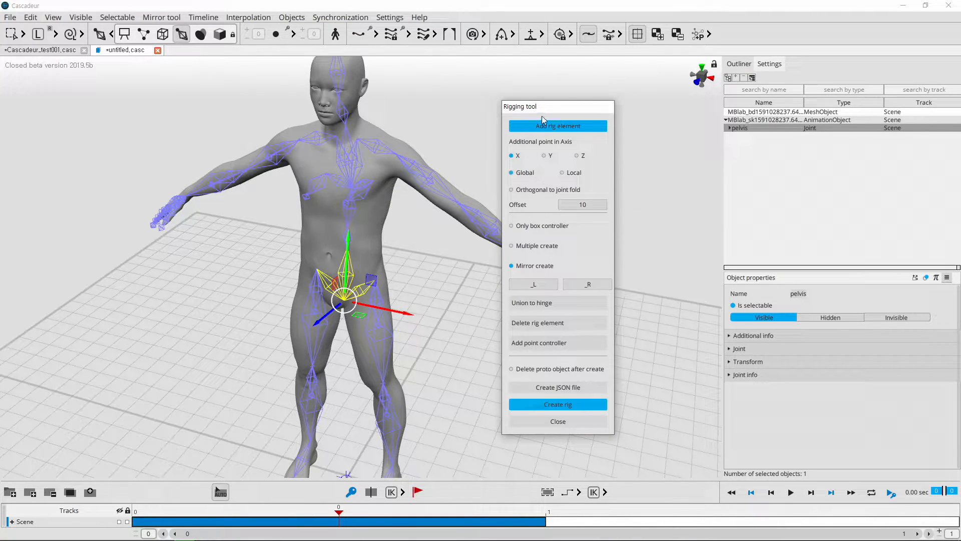
pyautogui.moveTo(552, 111); pyautogui.dragTo(614, 100)
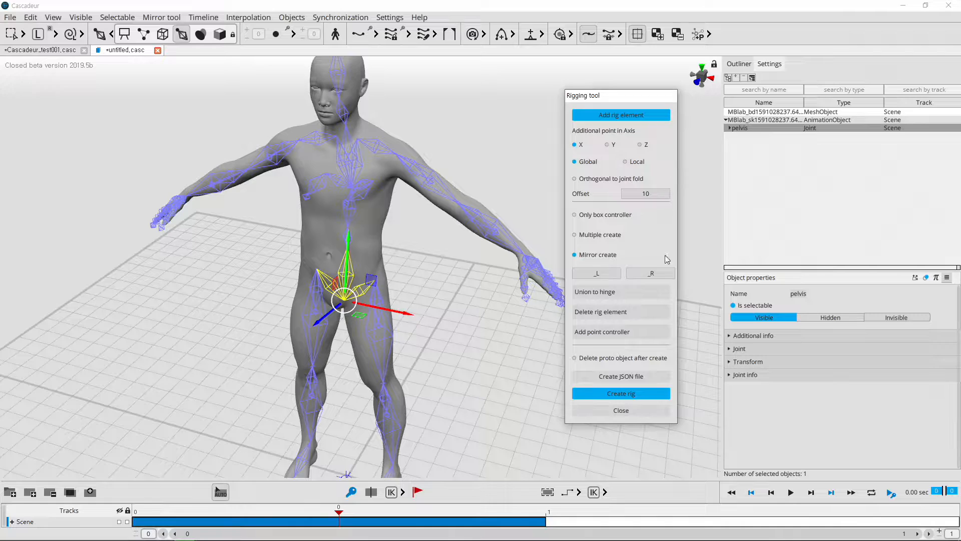
pyautogui.moveTo(437, 280)
pyautogui.mouseDown(button='right')
pyautogui.moveTo(392, 216)
pyautogui.moveTo(416, 266)
pyautogui.moveTo(422, 256)
pyautogui.moveTo(422, 268)
pyautogui.moveTo(435, 269)
pyautogui.moveTo(440, 298)
pyautogui.mouseUp(button='right')
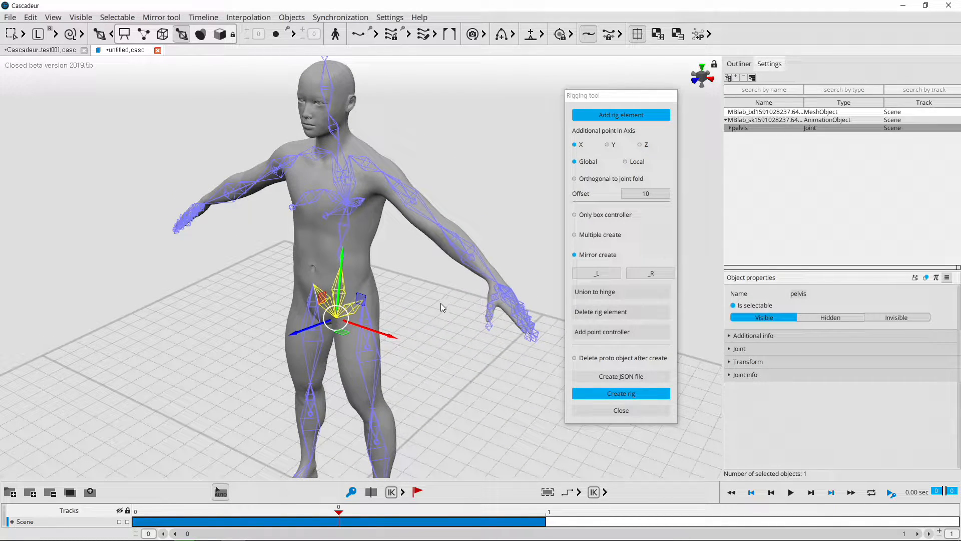
pyautogui.moveTo(408, 304)
pyautogui.mouseDown(button='right')
pyautogui.moveTo(429, 310)
pyautogui.moveTo(418, 296)
pyautogui.mouseUp(button='right')
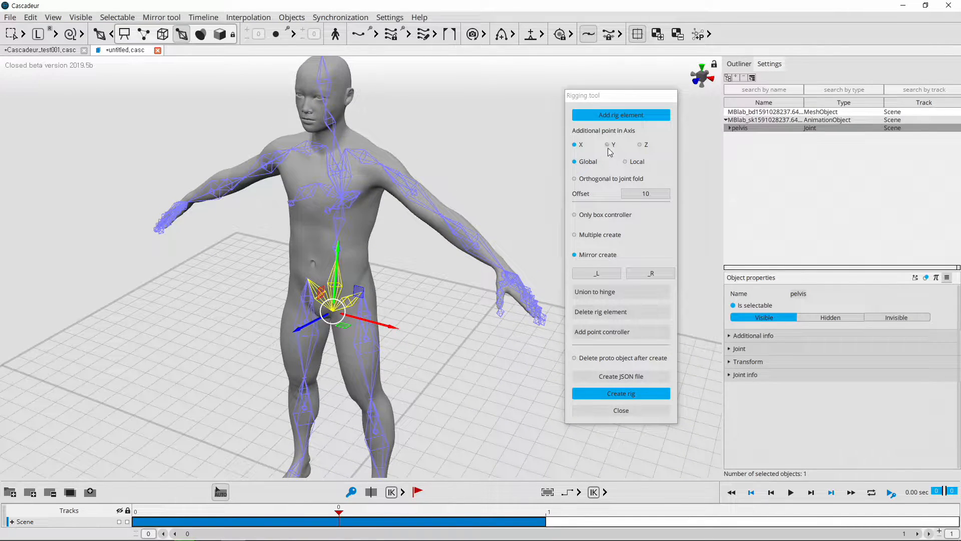
pyautogui.click(643, 145)
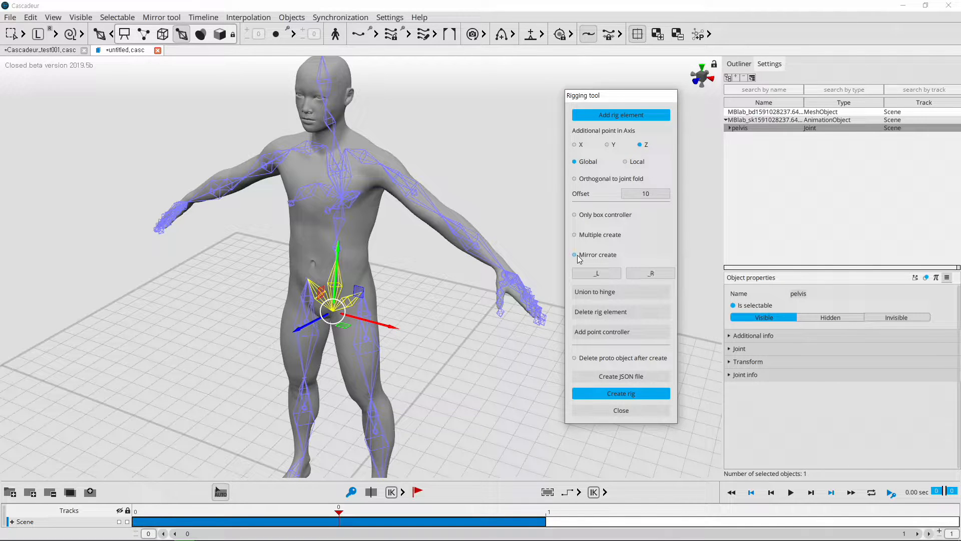
pyautogui.moveTo(397, 295); pyautogui.dragTo(419, 301, button='right')
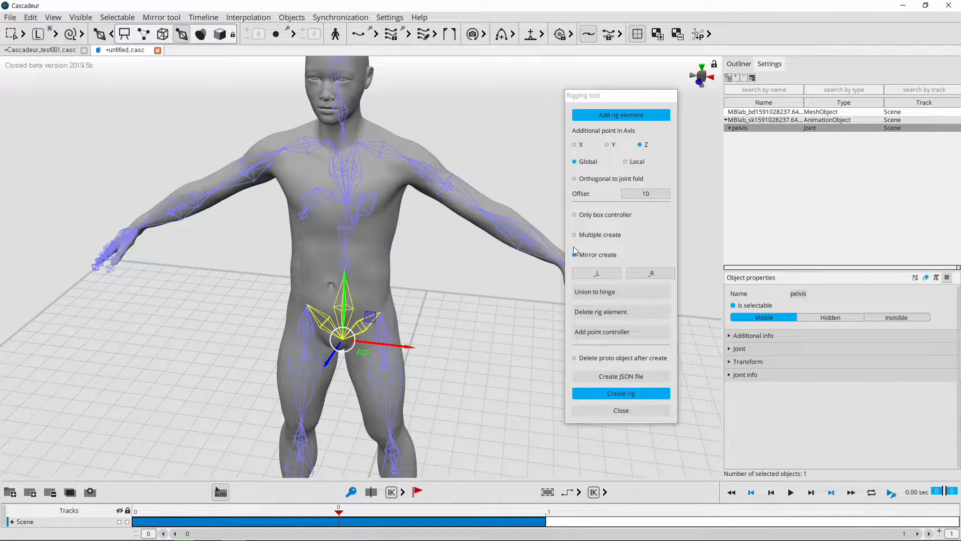
# Select the pelvis and spine01 joints together and add a rig element for the pelvis.
pyautogui.click(618, 114)
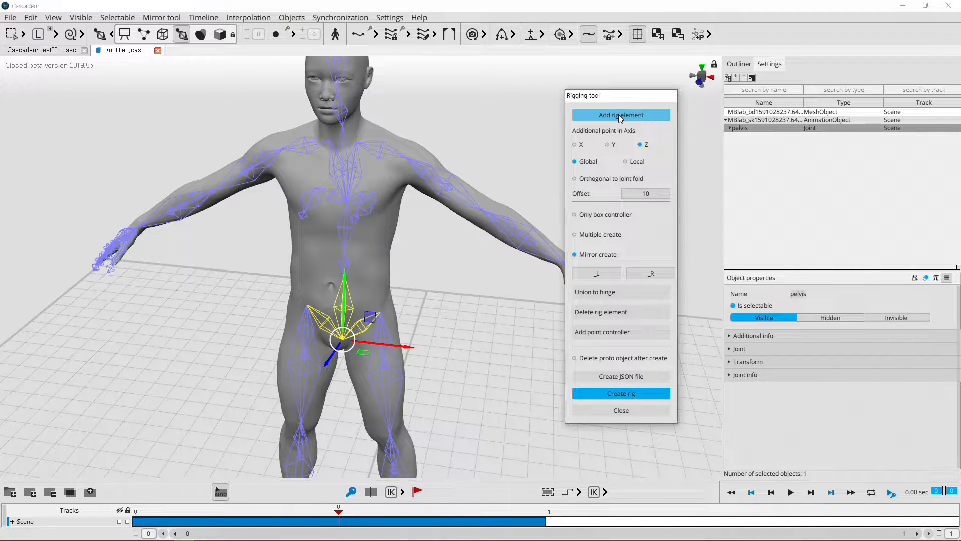
pyautogui.moveTo(453, 288); pyautogui.dragTo(362, 278, button='right')
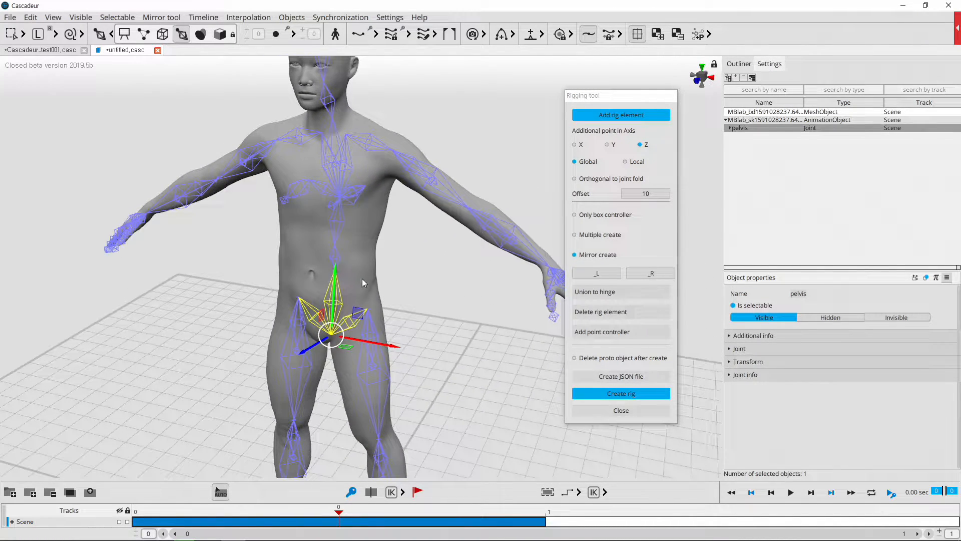
pyautogui.keyDown('shift'); pyautogui.click(338, 254); pyautogui.keyUp('shift')
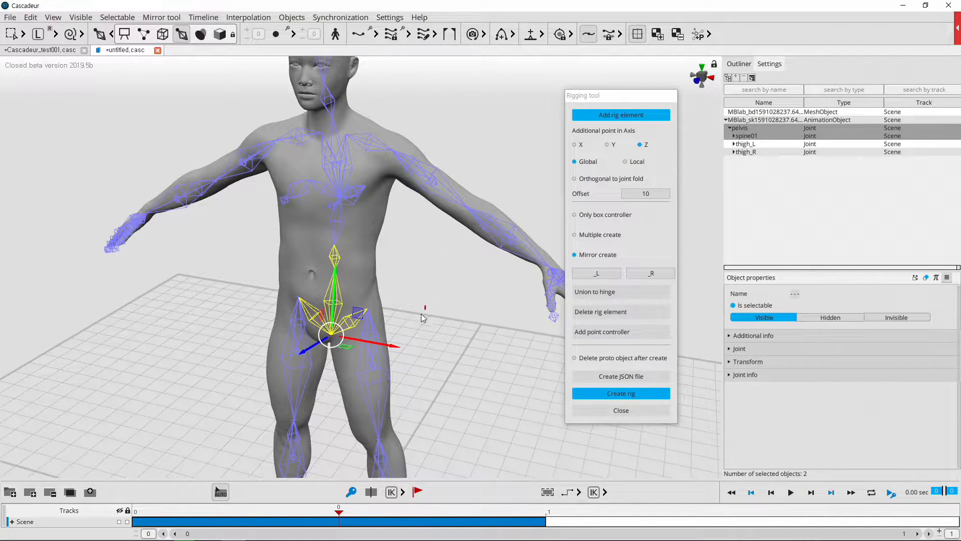
pyautogui.click(443, 301)
pyautogui.click(338, 302)
pyautogui.keyDown('shift'); pyautogui.click(340, 254); pyautogui.keyUp('shift')
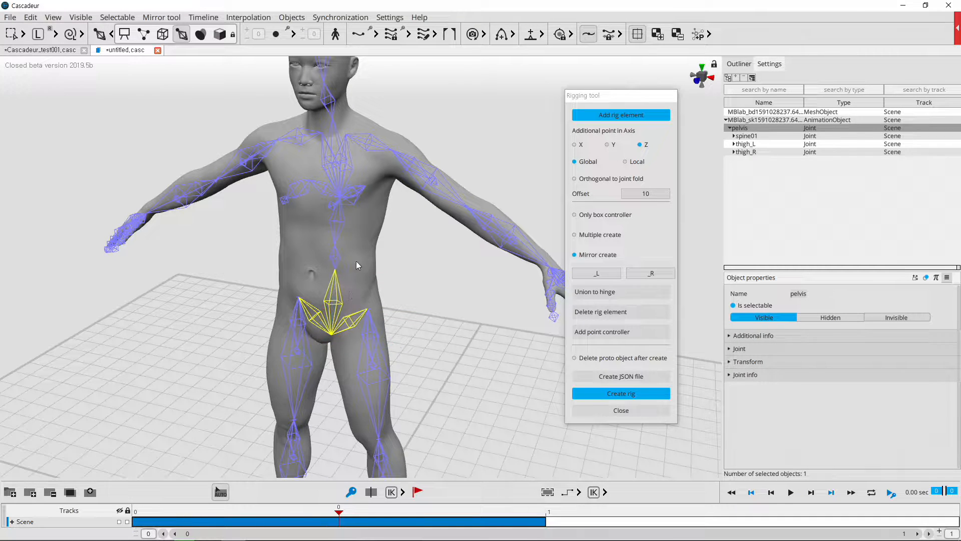
pyautogui.moveTo(432, 304); pyautogui.dragTo(408, 272, button='right')
pyautogui.click(618, 116)
pyautogui.scroll(3, 407, 272)
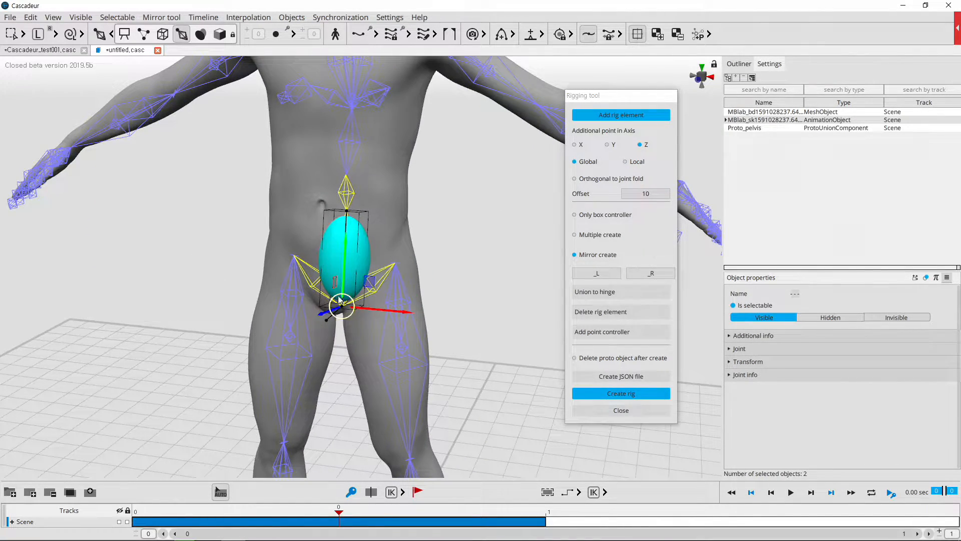
# Add rig elements for the spine01, spine02, spine03, neck and head joints together with Multiple create enabled.
pyautogui.moveTo(368, 316); pyautogui.dragTo(447, 342, button='right')
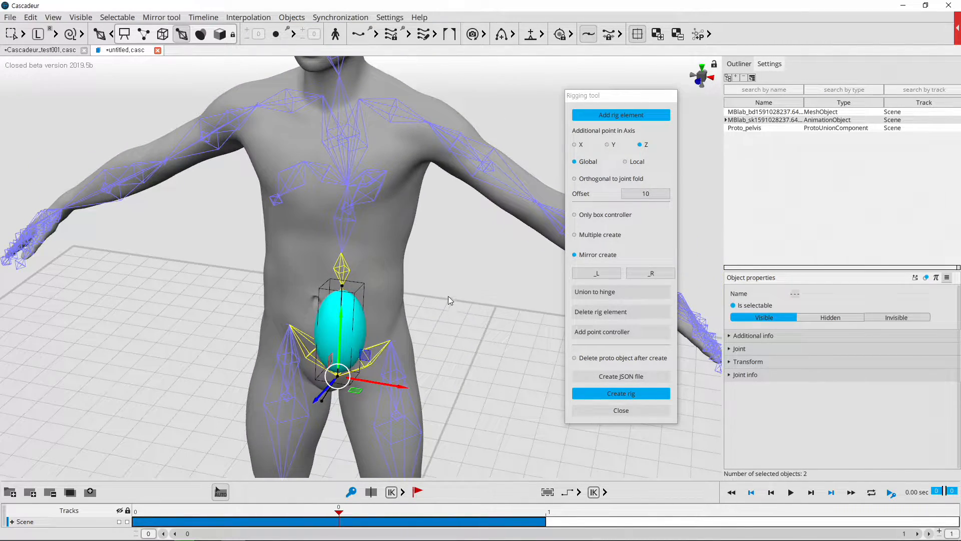
pyautogui.click(432, 256)
pyautogui.click(342, 270)
pyautogui.keyDown('shift'); pyautogui.click(347, 220); pyautogui.keyUp('shift')
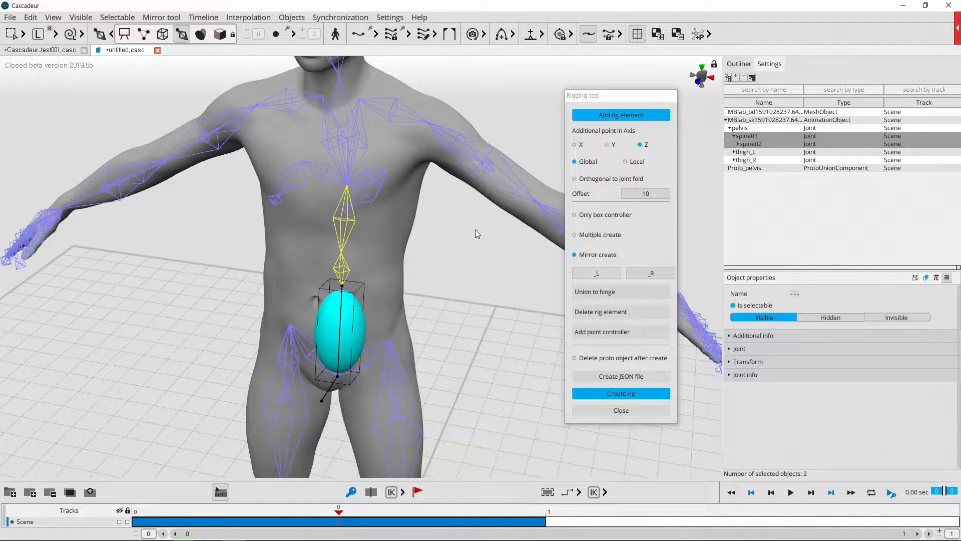
pyautogui.keyDown('shift'); pyautogui.click(349, 160); pyautogui.keyUp('shift')
pyautogui.keyDown('shift'); pyautogui.click(350, 88); pyautogui.keyUp('shift')
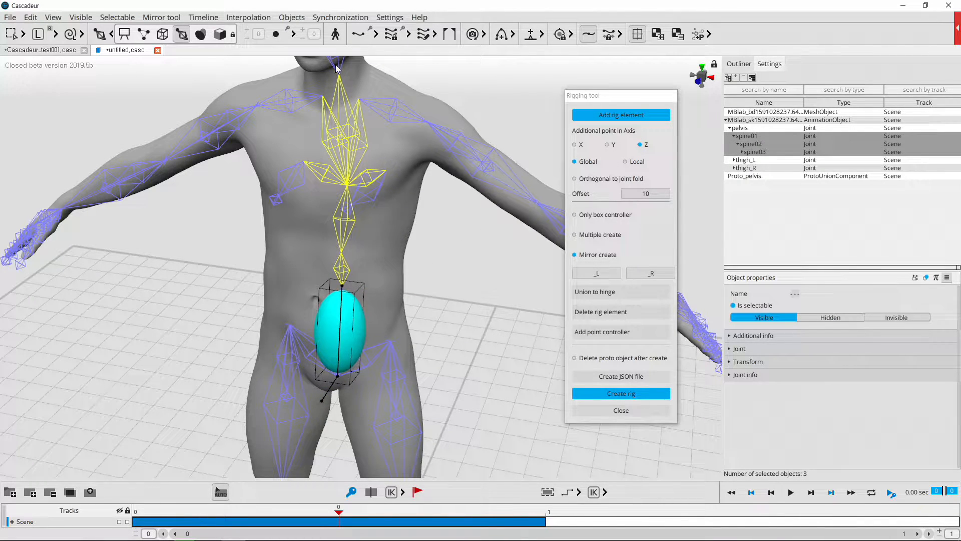
pyautogui.moveTo(419, 174); pyautogui.dragTo(434, 312, button='middle')
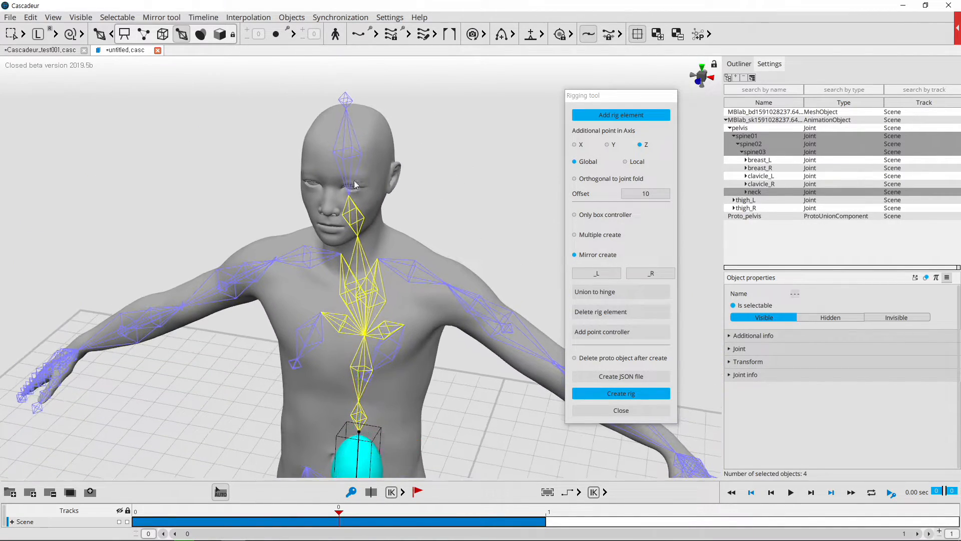
pyautogui.keyDown('shift'); pyautogui.click(352, 152); pyautogui.keyUp('shift')
pyautogui.keyDown('alt'); pyautogui.moveTo(491, 259); pyautogui.dragTo(452, 339); pyautogui.keyUp('alt')
pyautogui.click(576, 234)
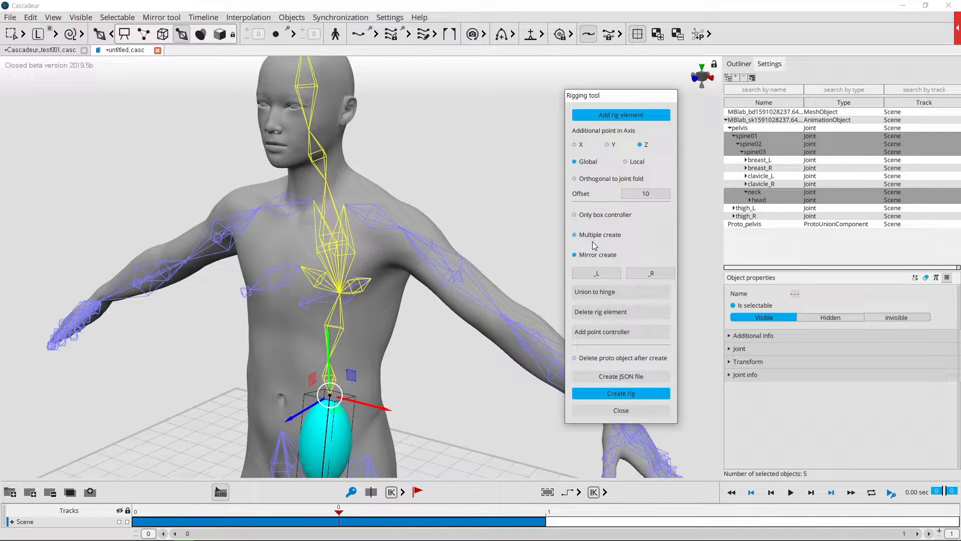
pyautogui.click(618, 117)
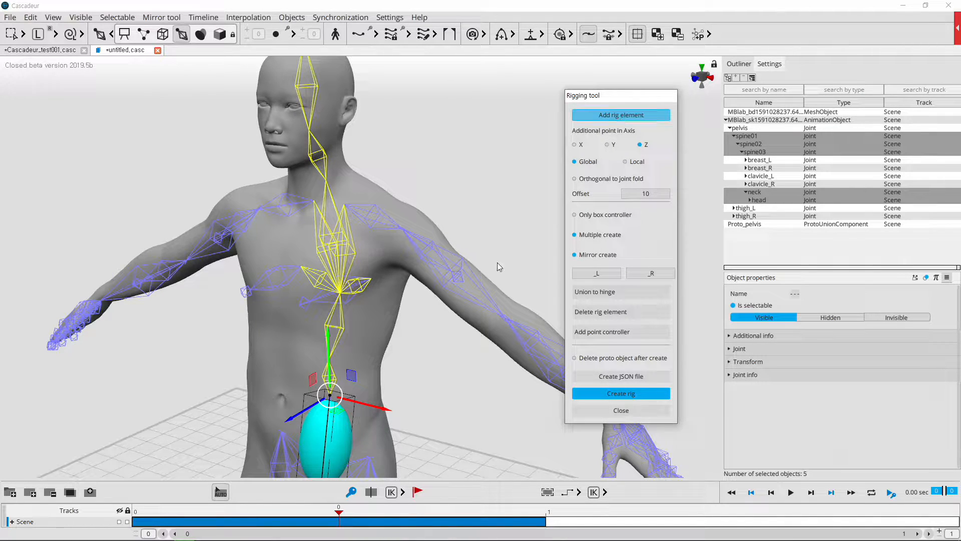
# Select the clavicle_L joint and set the additional point axis to Y.
pyautogui.moveTo(431, 377); pyautogui.dragTo(393, 188, button='right')
pyautogui.click(359, 178)
pyautogui.moveTo(419, 339); pyautogui.dragTo(431, 294, button='right')
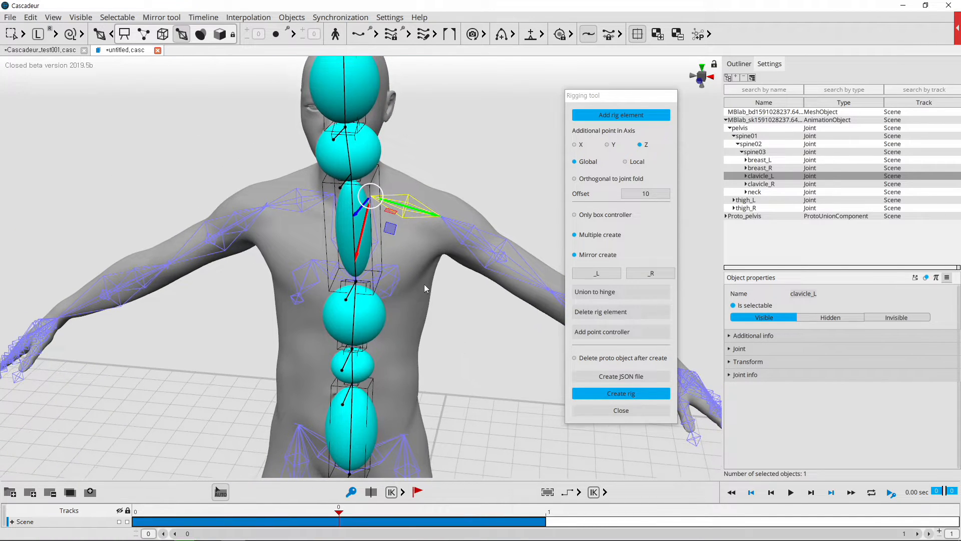
pyautogui.click(612, 150)
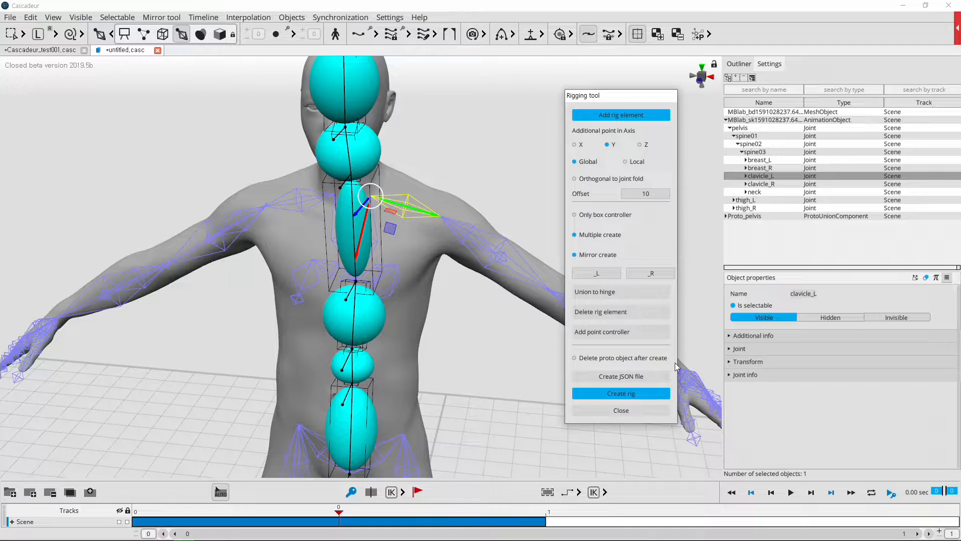
pyautogui.moveTo(420, 258); pyautogui.dragTo(440, 280, button='right')
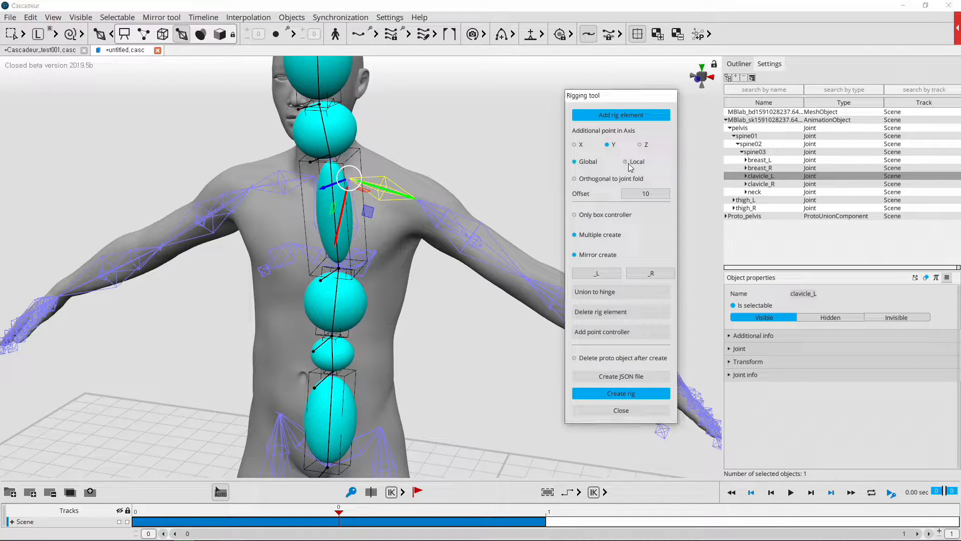
# Show the transform gizmo in global axes and set the additional point orientation to Global after trying Local.
pyautogui.click(626, 162)
pyautogui.click(45, 36)
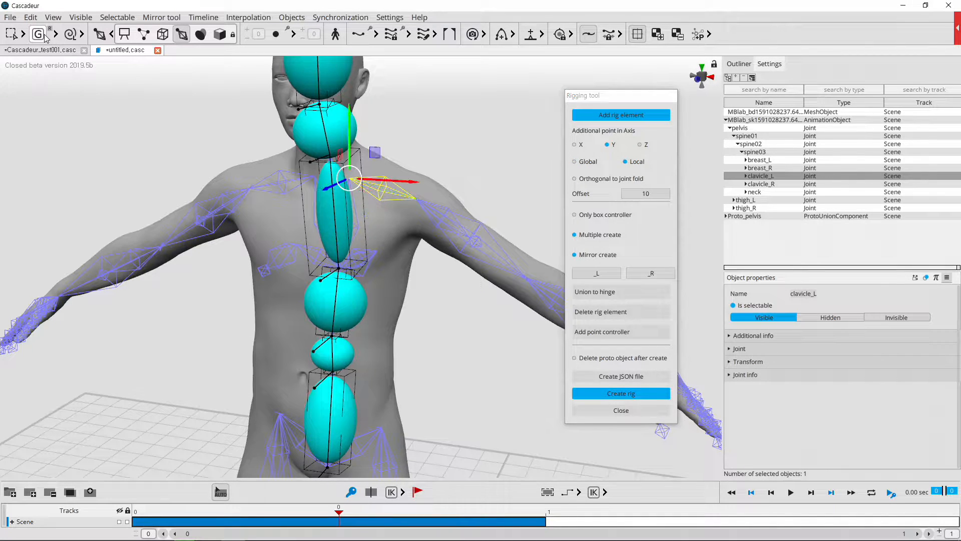
pyautogui.moveTo(455, 246); pyautogui.dragTo(484, 199, button='right')
pyautogui.click(581, 162)
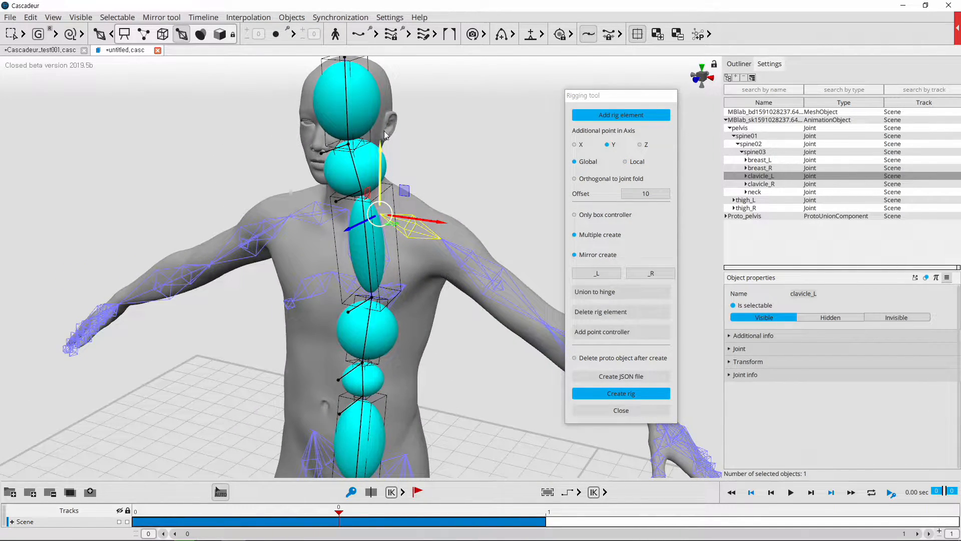
# Turn off Mirror create in the Rigging tool for the left clavicle.
pyautogui.moveTo(464, 164); pyautogui.dragTo(501, 219, button='right')
pyautogui.click(618, 118)
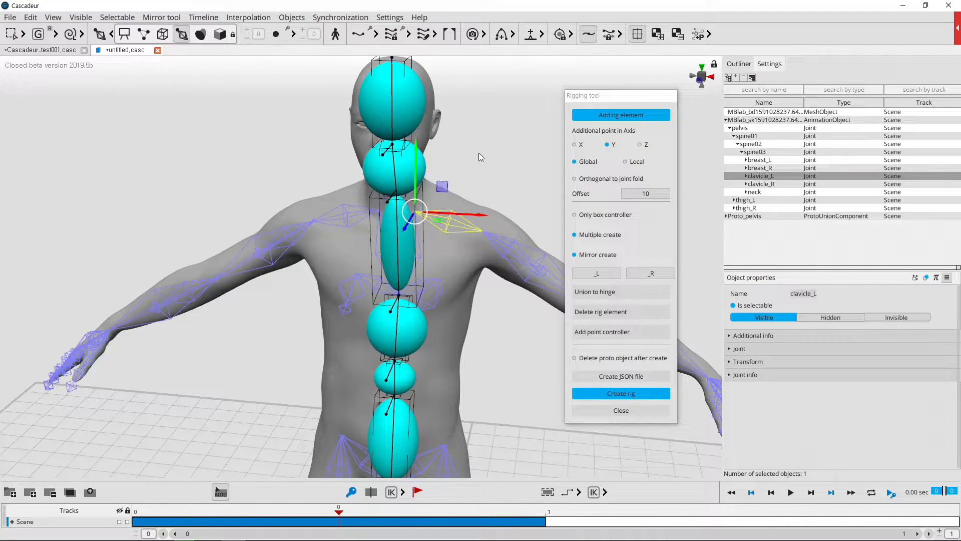
pyautogui.click(595, 255)
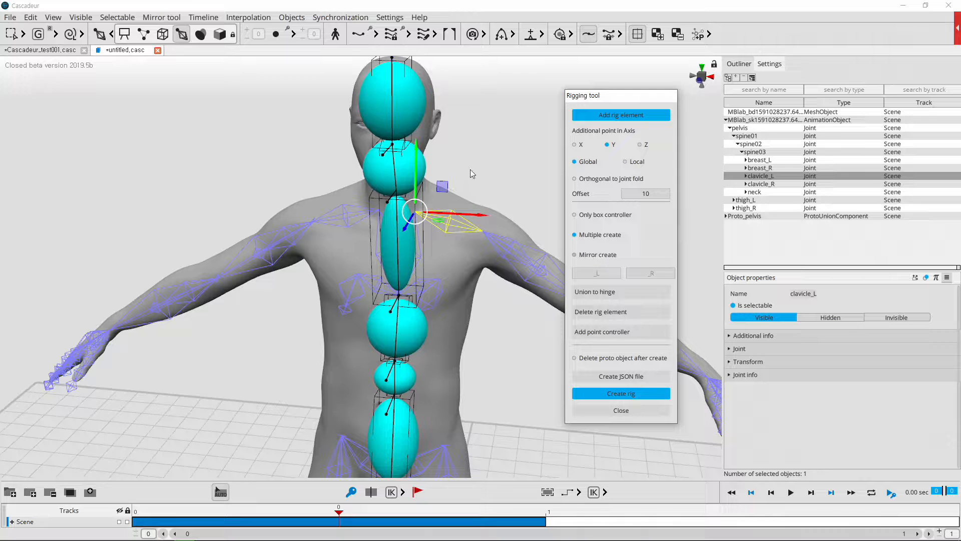
pyautogui.keyDown('alt'); pyautogui.moveTo(471, 172); pyautogui.dragTo(468, 149); pyautogui.keyUp('alt')
pyautogui.keyDown('alt'); pyautogui.moveTo(427, 205); pyautogui.dragTo(409, 234, button='middle'); pyautogui.keyUp('alt')
pyautogui.scroll(3, 409, 233)
pyautogui.keyDown('alt'); pyautogui.moveTo(444, 260); pyautogui.dragTo(490, 272); pyautogui.keyUp('alt')
pyautogui.keyDown('alt'); pyautogui.moveTo(491, 271); pyautogui.dragTo(450, 280, button='middle'); pyautogui.keyUp('alt')
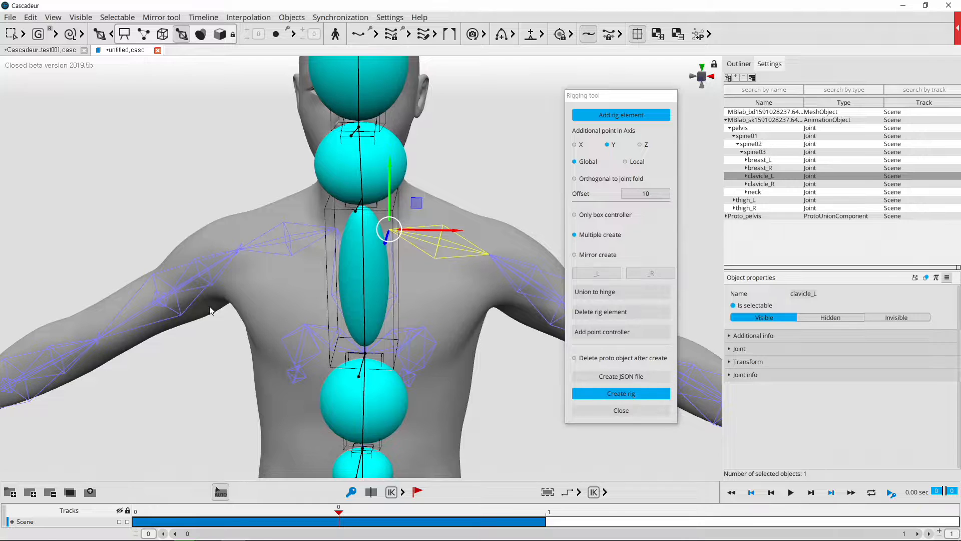
# Add the clavicle_R joint to the selection and create rig elements for both clavicles.
pyautogui.keyDown('shift'); pyautogui.click(296, 239); pyautogui.keyUp('shift')
pyautogui.click(617, 117)
pyautogui.keyDown('alt'); pyautogui.moveTo(454, 311); pyautogui.dragTo(444, 280); pyautogui.keyUp('alt')
# Try to move the left clavicle's additional point outward along X.
pyautogui.click(446, 114)
pyautogui.keyDown('alt'); pyautogui.moveTo(450, 128); pyautogui.dragTo(359, 196); pyautogui.keyUp('alt')
pyautogui.scroll(4, 296, 158)
pyautogui.keyDown('alt'); pyautogui.moveTo(305, 160); pyautogui.dragTo(446, 236, button='middle'); pyautogui.keyUp('alt')
pyautogui.moveTo(465, 204); pyautogui.dragTo(551, 216)
pyautogui.press('q')
pyautogui.keyDown('ctrl'); pyautogui.click(437, 198); pyautogui.keyUp('ctrl')
pyautogui.press('w')
pyautogui.keyDown('alt'); pyautogui.moveTo(516, 264); pyautogui.dragTo(399, 207); pyautogui.keyUp('alt')
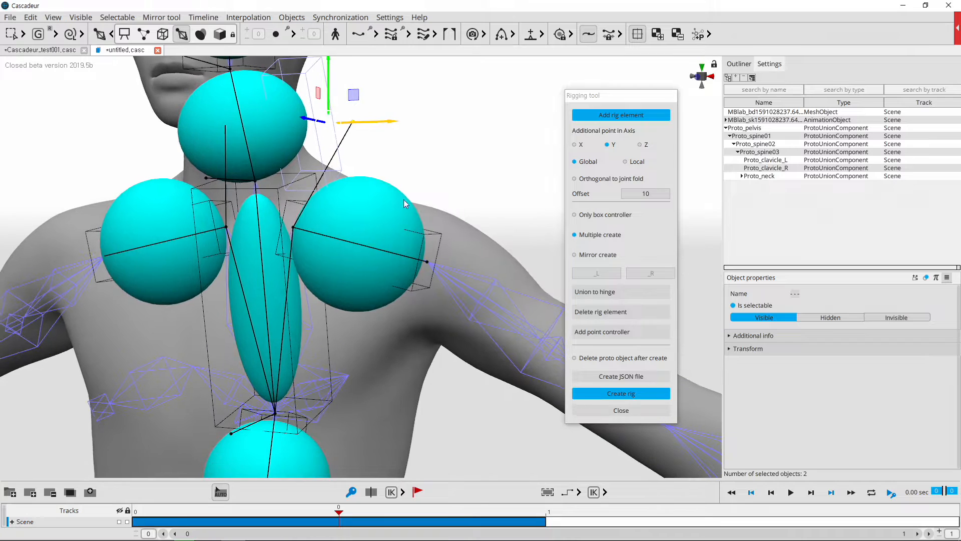
pyautogui.keyDown('alt'); pyautogui.moveTo(326, 201); pyautogui.dragTo(368, 209); pyautogui.keyUp('alt')
pyautogui.hotkey('ctrl', 'z')
pyautogui.hotkey('ctrl', 'z')
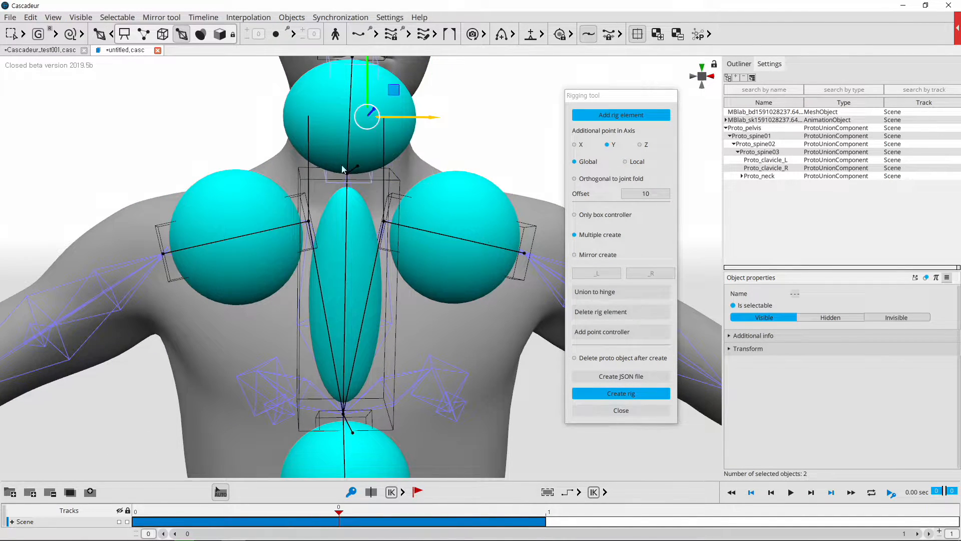
# Select the additional points of both clavicles without the neck element and scale them apart to either side.
pyautogui.keyDown('shift'); pyautogui.moveTo(326, 131); pyautogui.dragTo(327, 131); pyautogui.keyUp('shift')
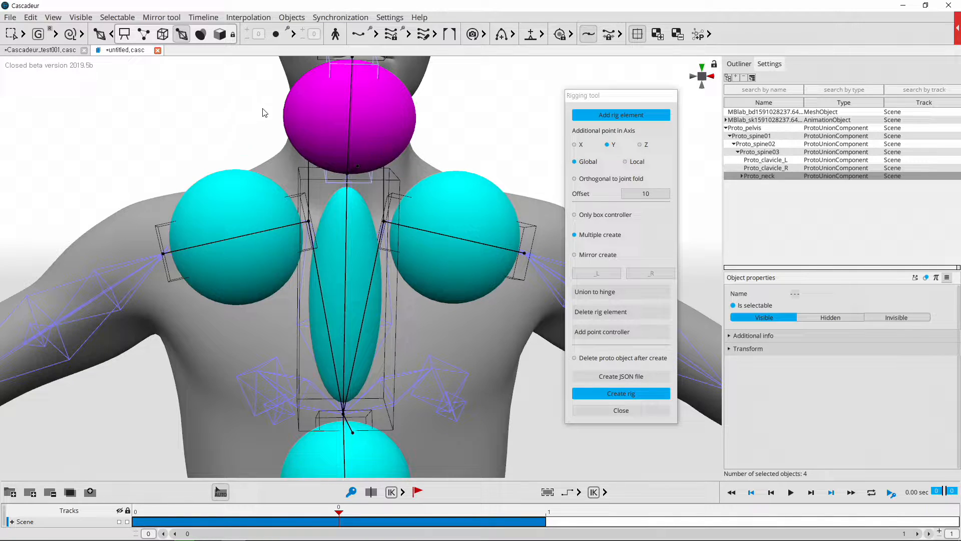
pyautogui.keyDown('ctrl'); pyautogui.click(330, 95); pyautogui.keyUp('ctrl')
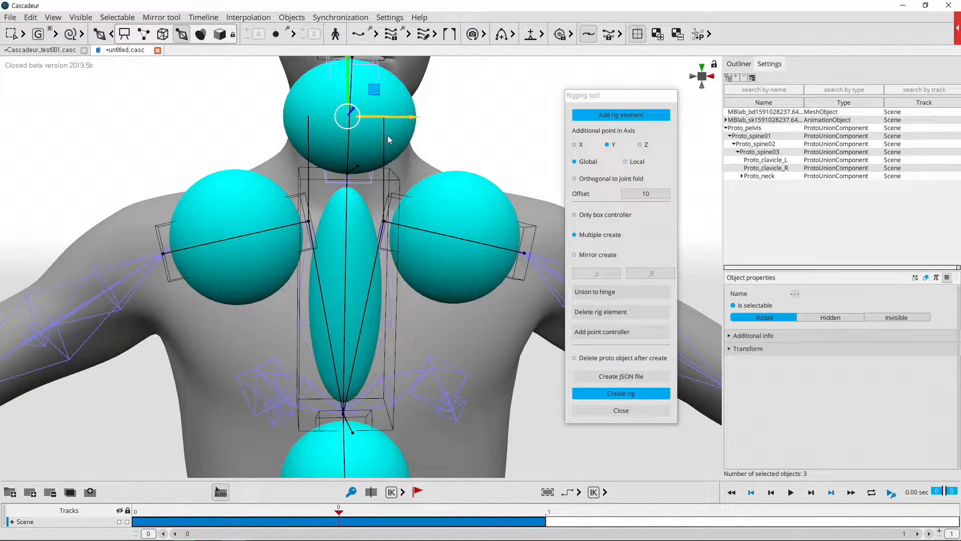
pyautogui.click(24, 36)
pyautogui.click(97, 41)
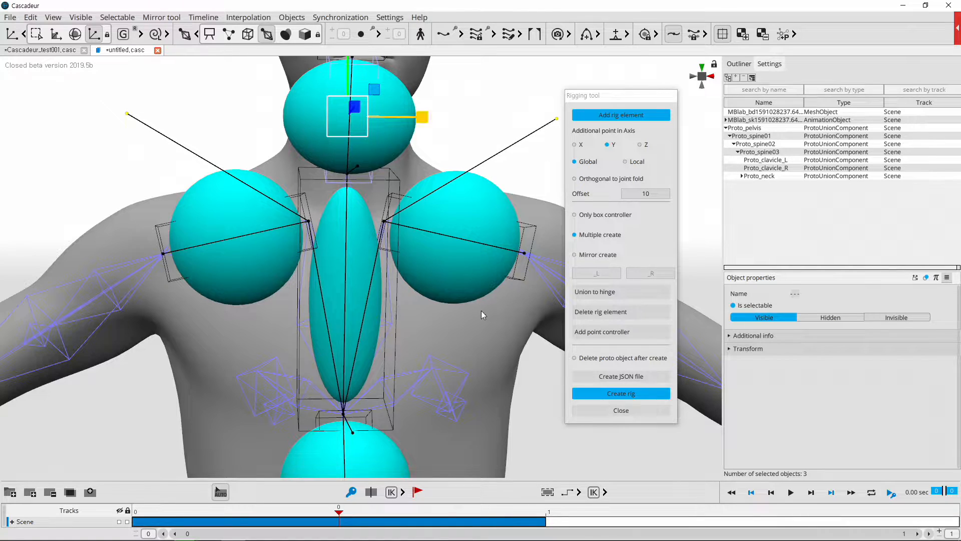
pyautogui.scroll(-5, 474, 307)
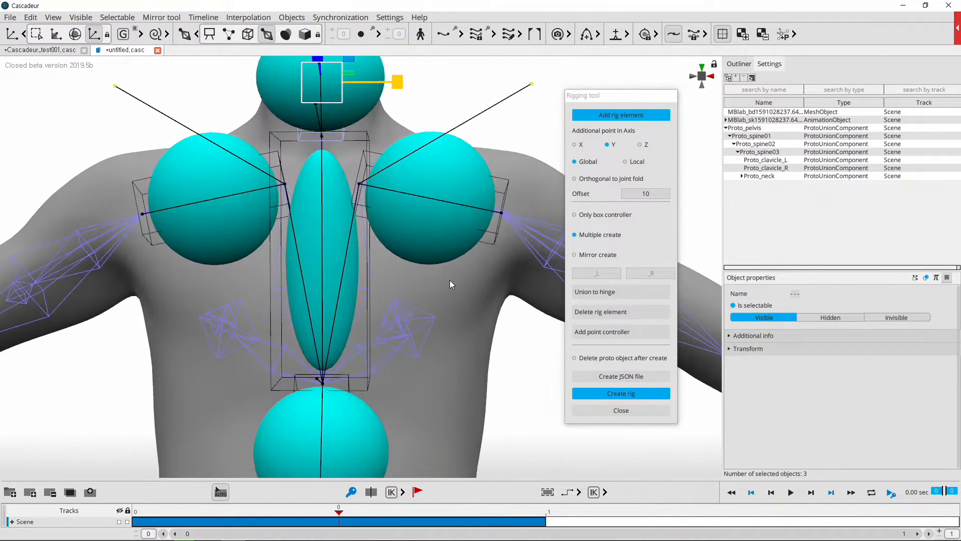
# Lower the clavicles' additional points to shoulder height and scale them slightly closer together.
pyautogui.press('w')
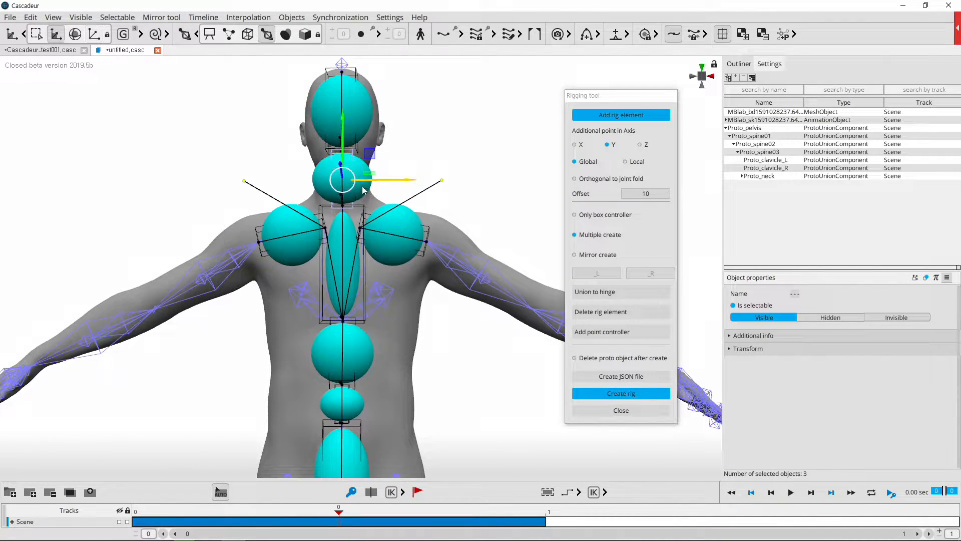
pyautogui.press('e')
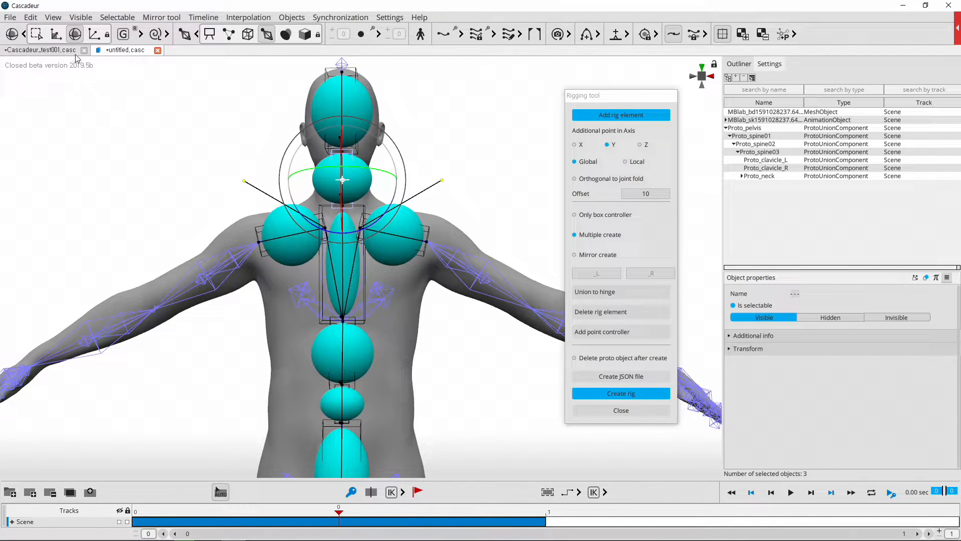
pyautogui.click(57, 36)
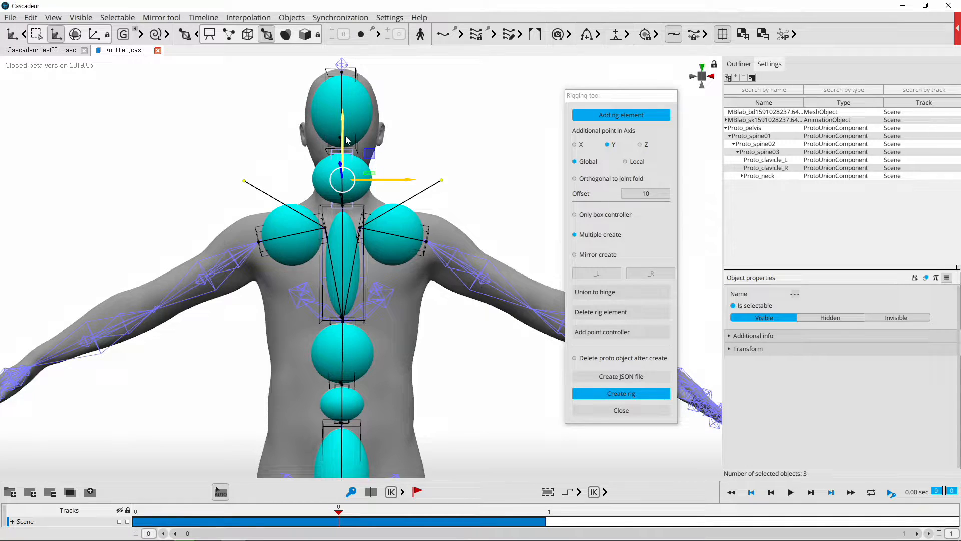
pyautogui.moveTo(343, 136); pyautogui.dragTo(347, 168)
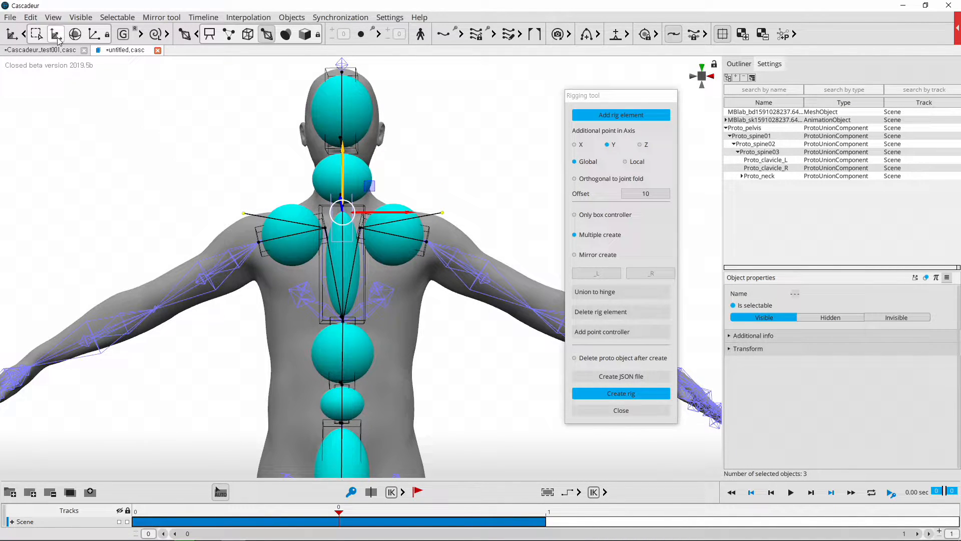
pyautogui.click(94, 35)
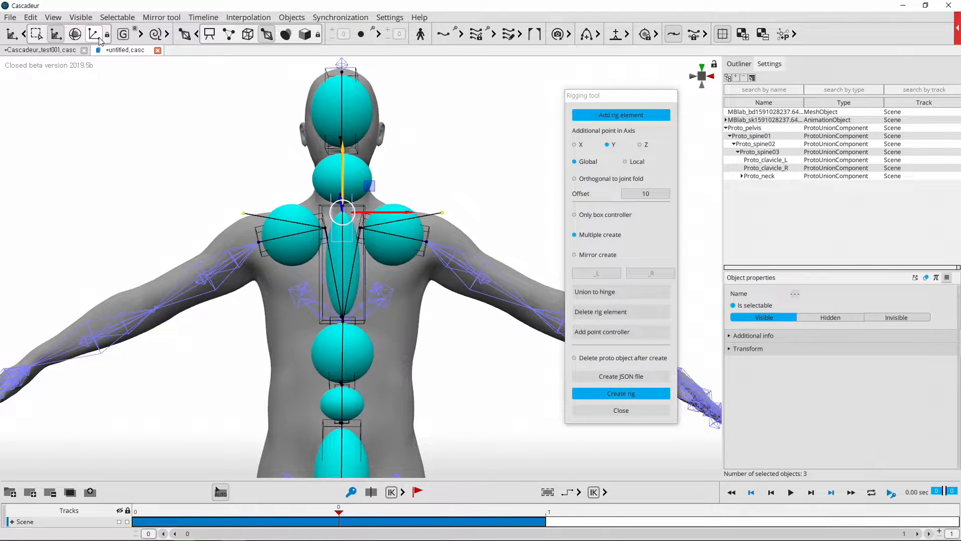
pyautogui.moveTo(425, 225); pyautogui.dragTo(412, 222)
pyautogui.keyDown('alt'); pyautogui.moveTo(507, 201); pyautogui.dragTo(446, 212); pyautogui.keyUp('alt')
# Select the upperarm_L, lowerarm_L and hand_L joints and enable Orthogonal to joint fold in the Rigging tool.
pyautogui.click(401, 243)
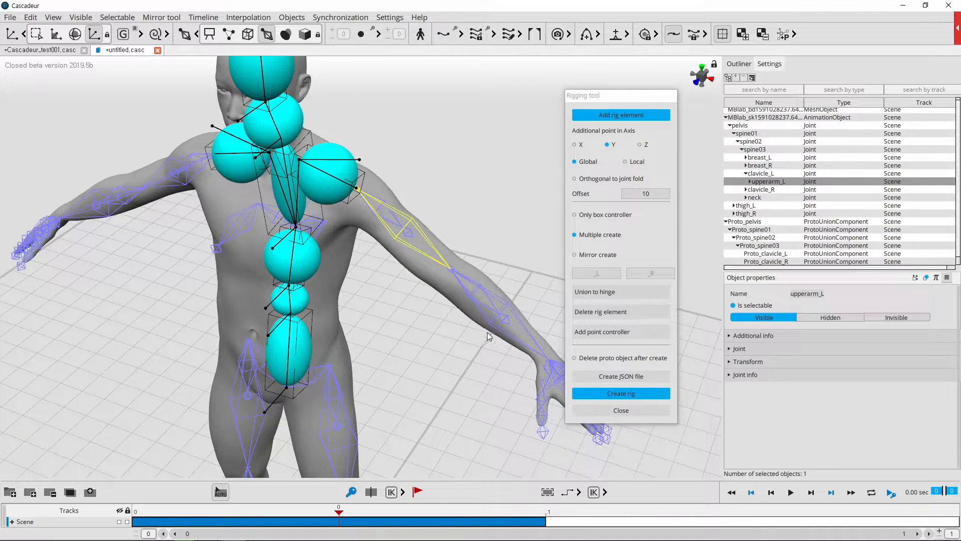
pyautogui.keyDown('shift'); pyautogui.click(503, 328); pyautogui.keyUp('shift')
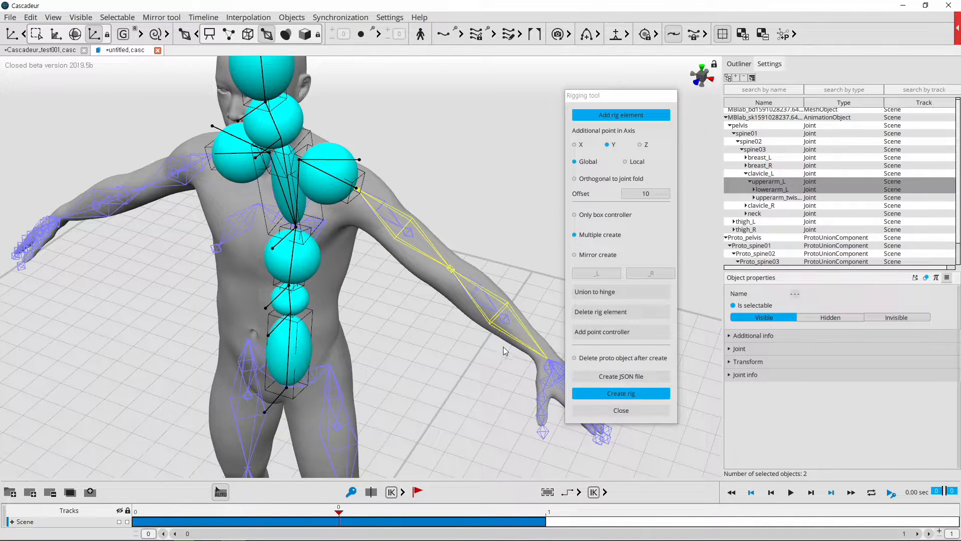
pyautogui.keyDown('shift'); pyautogui.click(557, 370); pyautogui.keyUp('shift')
pyautogui.keyDown('alt'); pyautogui.moveTo(489, 377); pyautogui.dragTo(407, 330); pyautogui.keyUp('alt')
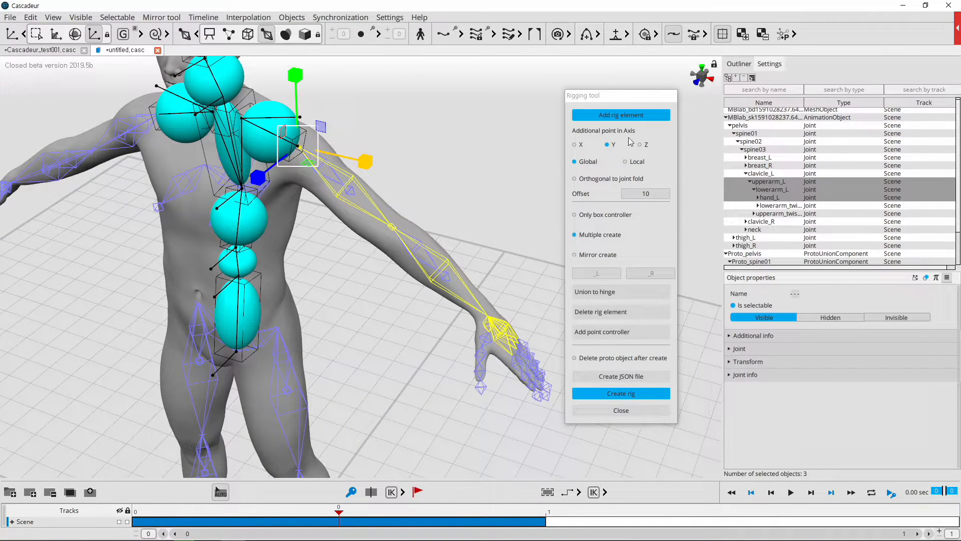
pyautogui.click(575, 179)
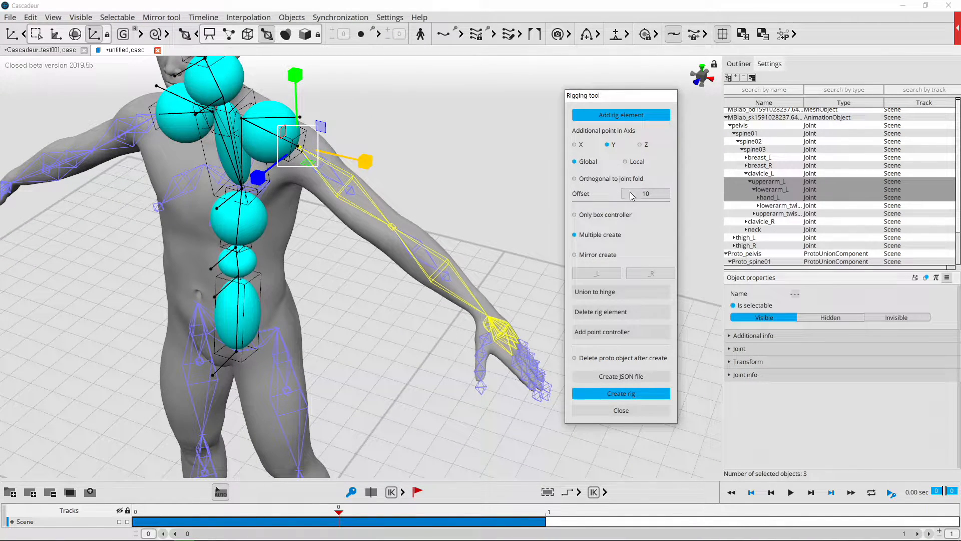
pyautogui.click(578, 181)
# Set the transform gizmo to local axes and add rig elements for the selected left arm joints.
pyautogui.click(123, 34)
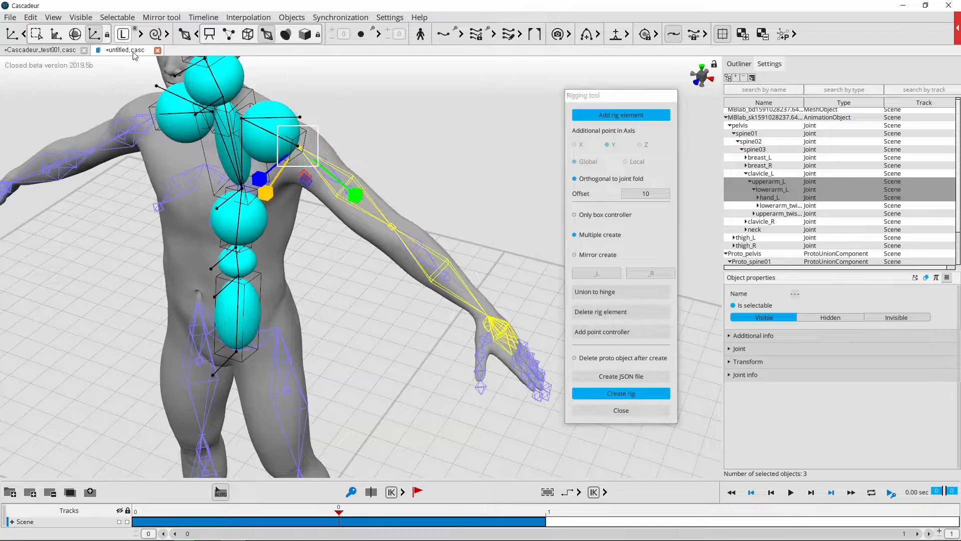
pyautogui.moveTo(386, 151); pyautogui.dragTo(434, 125, button='middle')
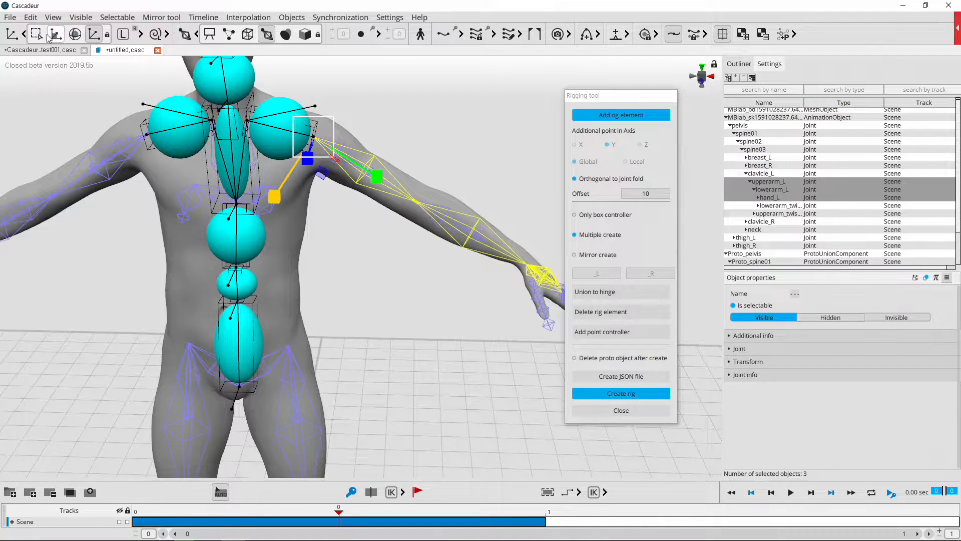
pyautogui.click(24, 35)
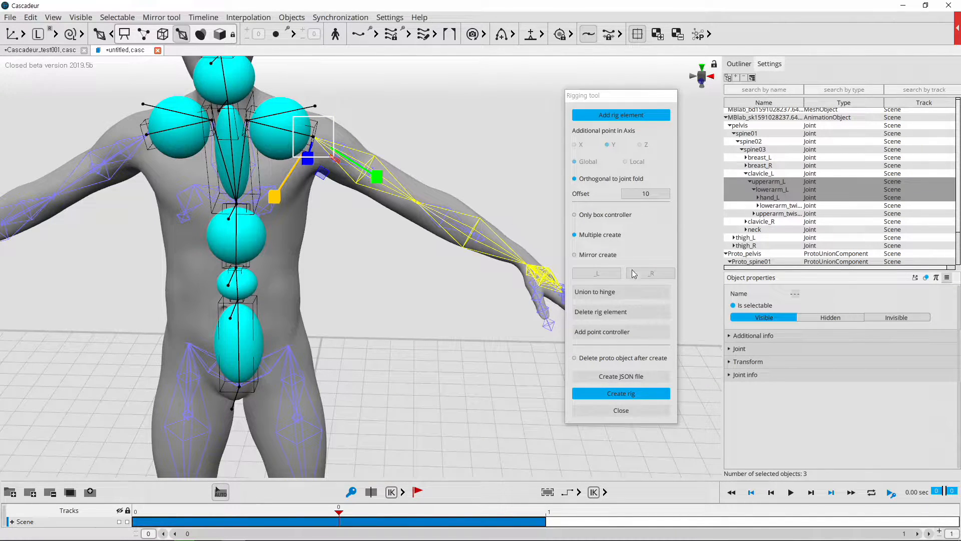
pyautogui.click(625, 114)
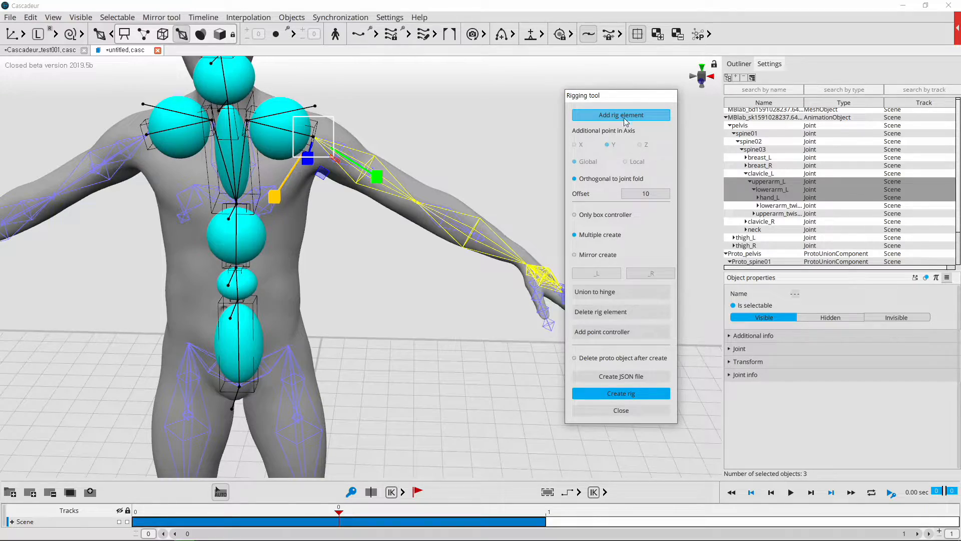
pyautogui.moveTo(553, 145); pyautogui.dragTo(365, 149, button='right')
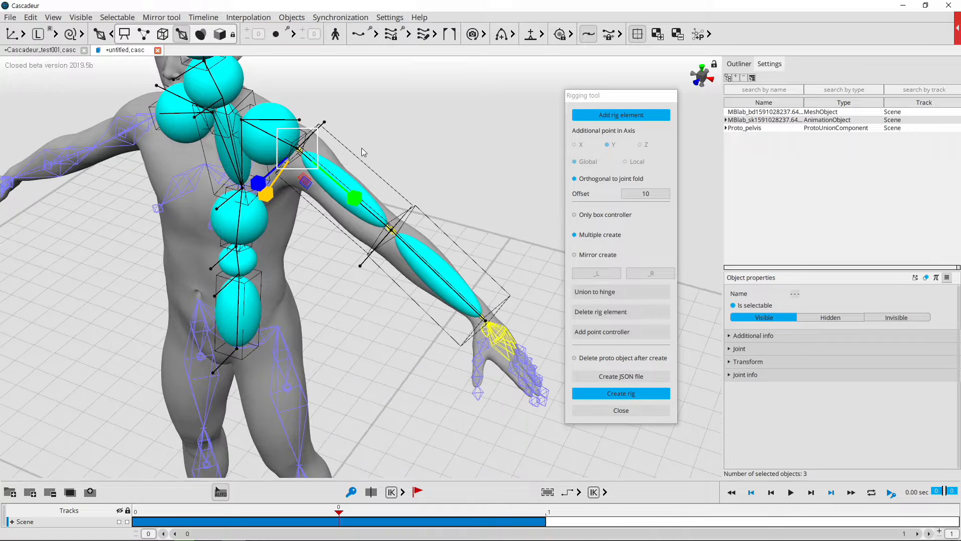
# Unite the additional points of the left upper arm and lower arm into a hinge.
pyautogui.click(333, 127)
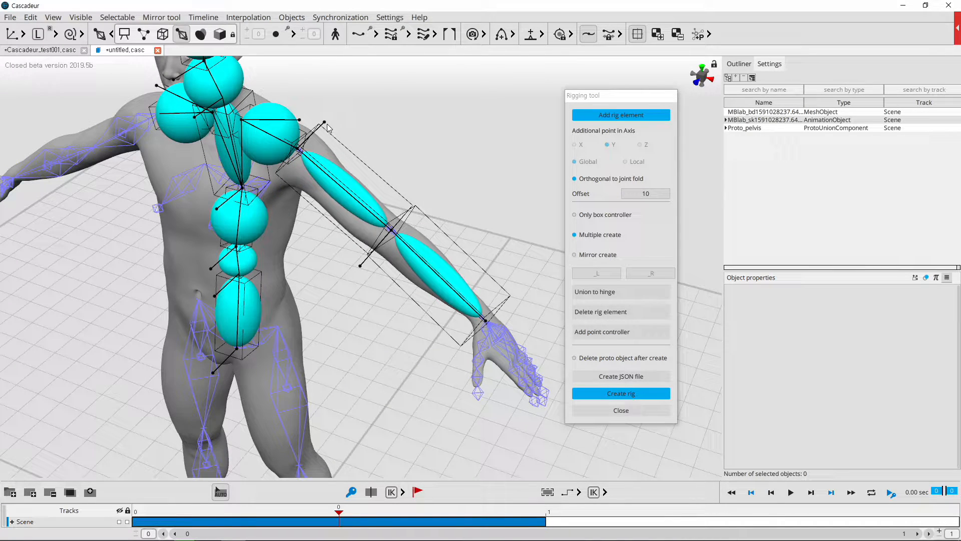
pyautogui.click(325, 123)
pyautogui.keyDown('shift'); pyautogui.click(361, 266); pyautogui.keyUp('shift')
pyautogui.moveTo(370, 323); pyautogui.dragTo(458, 308, button='right')
pyautogui.click(625, 292)
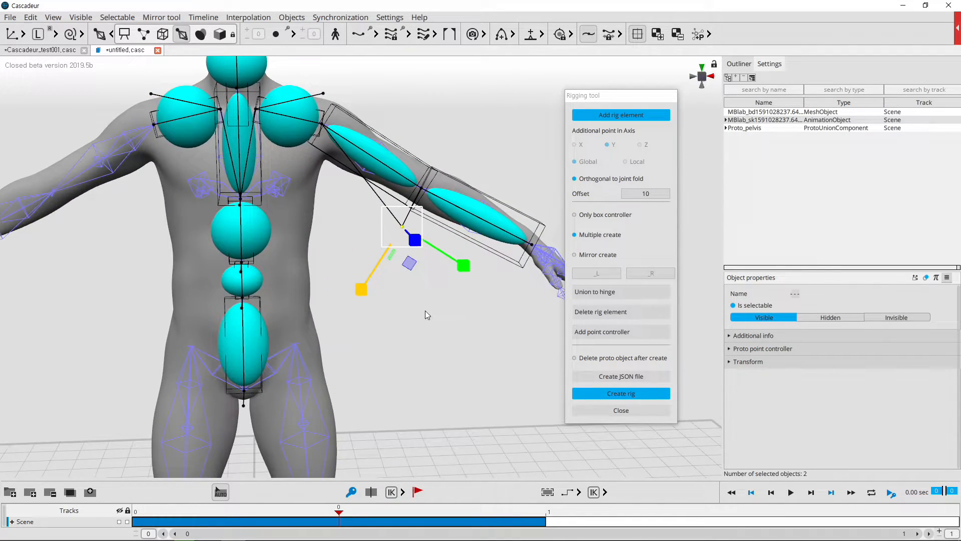
# Move the left arm's hinge point closer to the elbow.
pyautogui.press('w')
pyautogui.moveTo(373, 280); pyautogui.dragTo(380, 262)
pyautogui.moveTo(461, 271); pyautogui.dragTo(273, 288, button='right')
pyautogui.moveTo(249, 252); pyautogui.dragTo(273, 281, button='right')
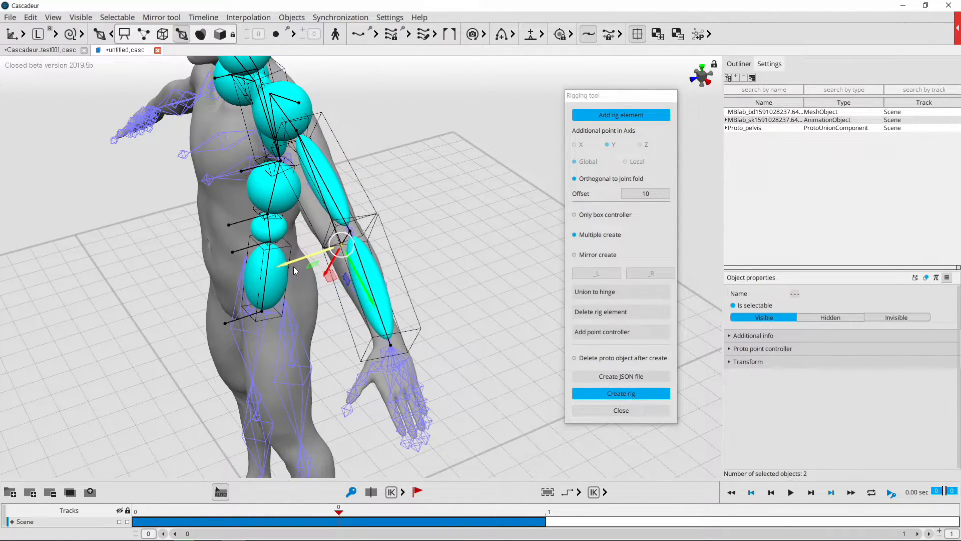
pyautogui.moveTo(329, 321); pyautogui.dragTo(353, 290, button='right')
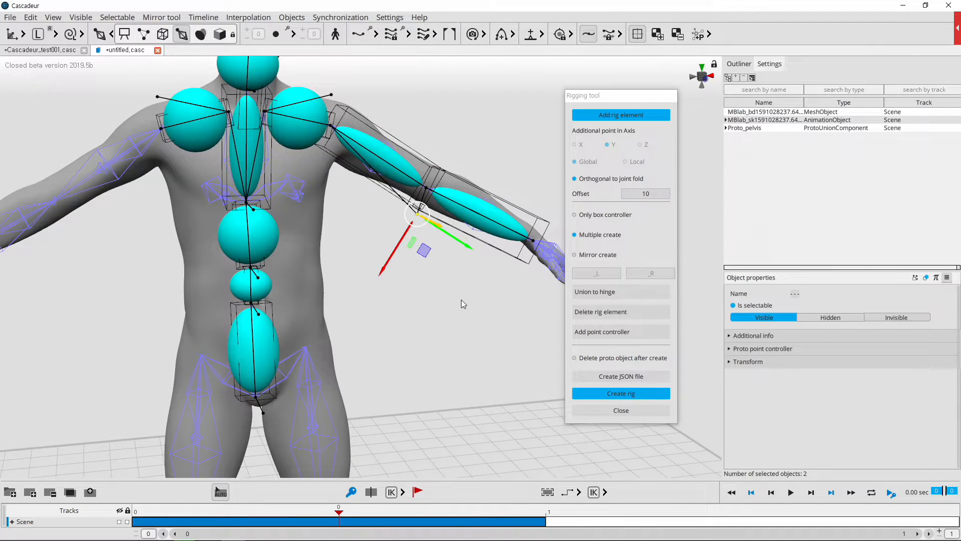
pyautogui.moveTo(455, 306); pyautogui.dragTo(517, 325, button='right')
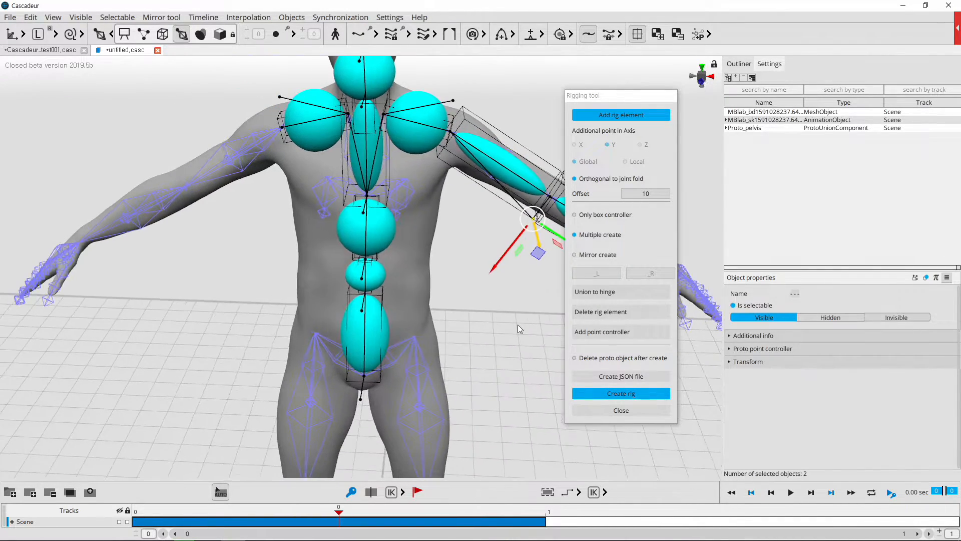
# Add rig elements for the upperarm_R, lowerarm_R and hand_R joints with Orthogonal to joint fold enabled.
pyautogui.click(250, 162)
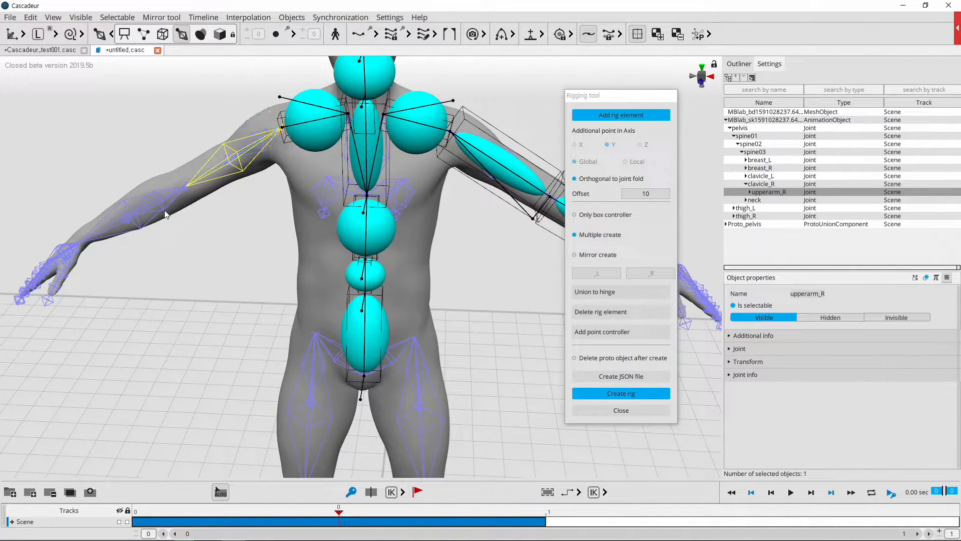
pyautogui.click(151, 224)
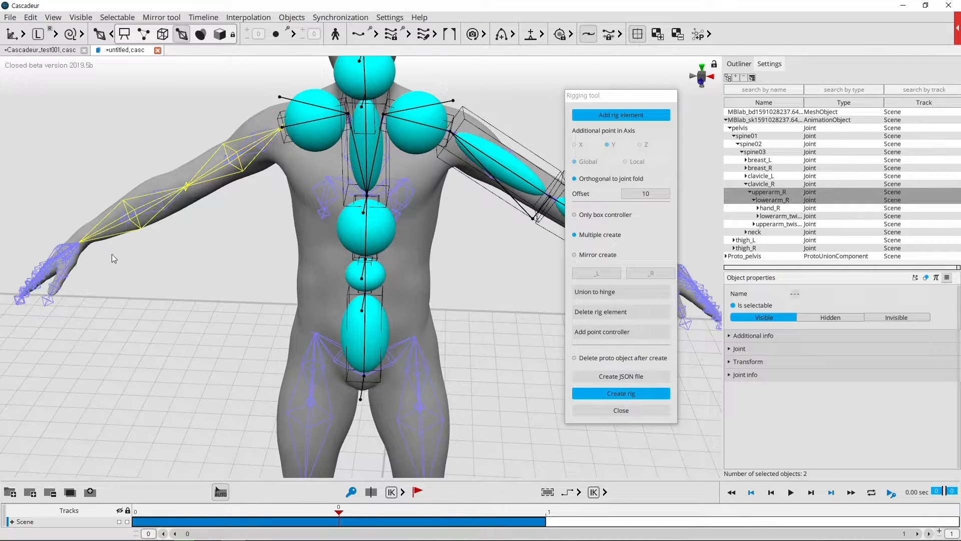
pyautogui.keyDown('shift'); pyautogui.click(73, 260); pyautogui.keyUp('shift')
pyautogui.moveTo(238, 286); pyautogui.dragTo(482, 285, button='right')
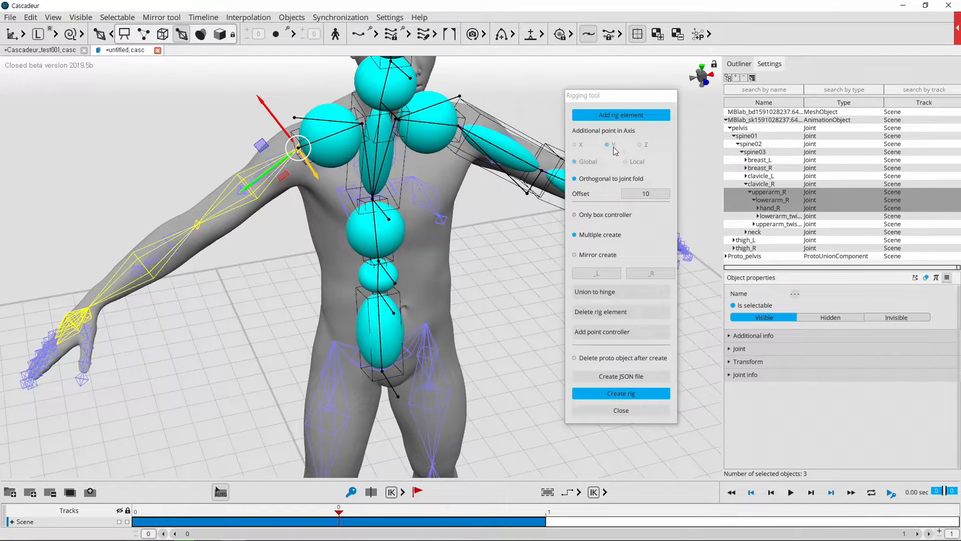
pyautogui.click(620, 118)
# Unite the additional points of the right upper arm and lower arm into a hinge.
pyautogui.moveTo(201, 291); pyautogui.dragTo(226, 287, button='right')
pyautogui.moveTo(308, 270); pyautogui.dragTo(248, 236, button='right')
pyautogui.click(173, 143)
pyautogui.moveTo(248, 228); pyautogui.dragTo(214, 188)
pyautogui.moveTo(311, 293); pyautogui.dragTo(338, 264, button='right')
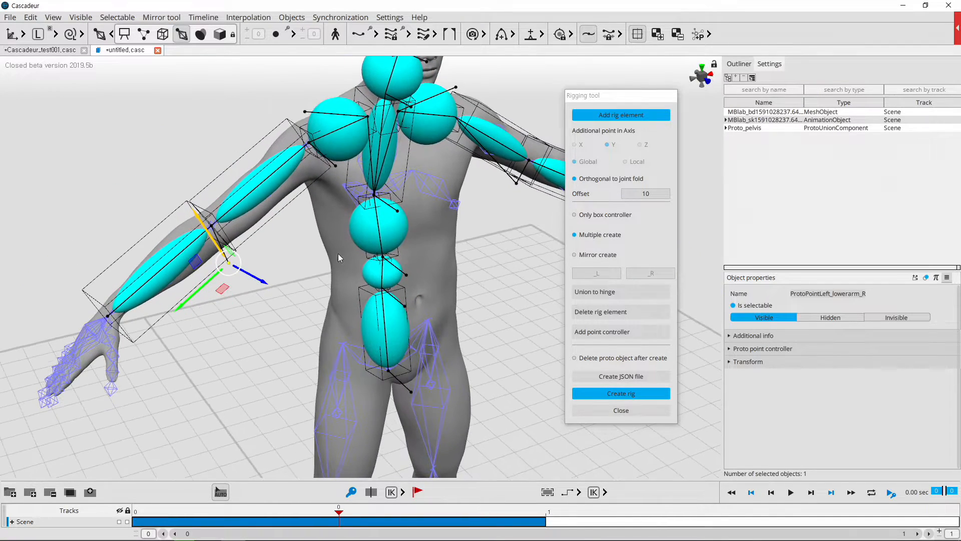
pyautogui.keyDown('shift'); pyautogui.click(335, 164); pyautogui.keyUp('shift')
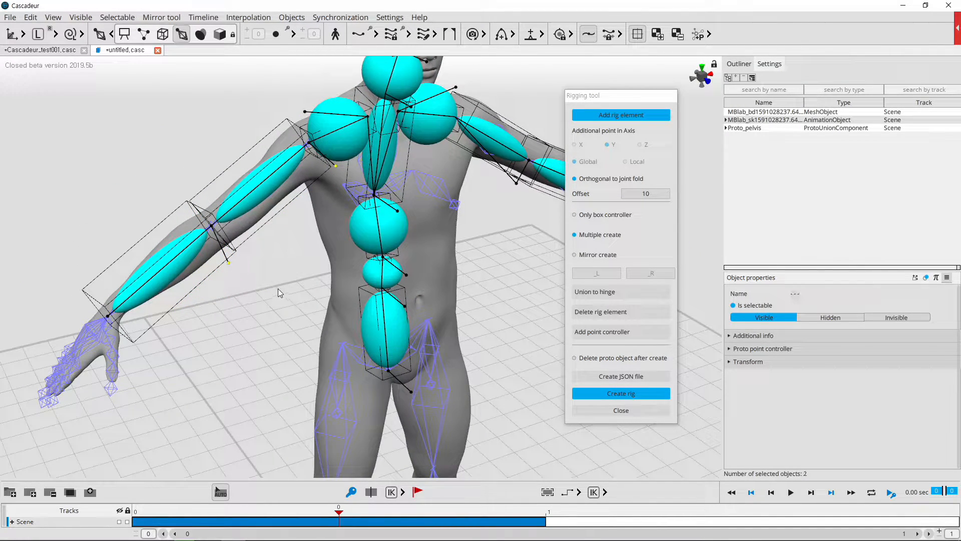
pyautogui.click(603, 293)
# Adjust the position of the right arm's hinge point near the elbow.
pyautogui.keyDown('alt'); pyautogui.moveTo(337, 291); pyautogui.dragTo(270, 271); pyautogui.keyUp('alt')
pyautogui.moveTo(204, 208); pyautogui.dragTo(512, 247)
pyautogui.keyDown('alt'); pyautogui.moveTo(512, 247); pyautogui.dragTo(453, 264, button='middle'); pyautogui.keyUp('alt')
pyautogui.scroll(2, 471, 255)
pyautogui.keyDown('alt'); pyautogui.moveTo(477, 250); pyautogui.dragTo(503, 200); pyautogui.keyUp('alt')
pyautogui.scroll(5, 419, 256)
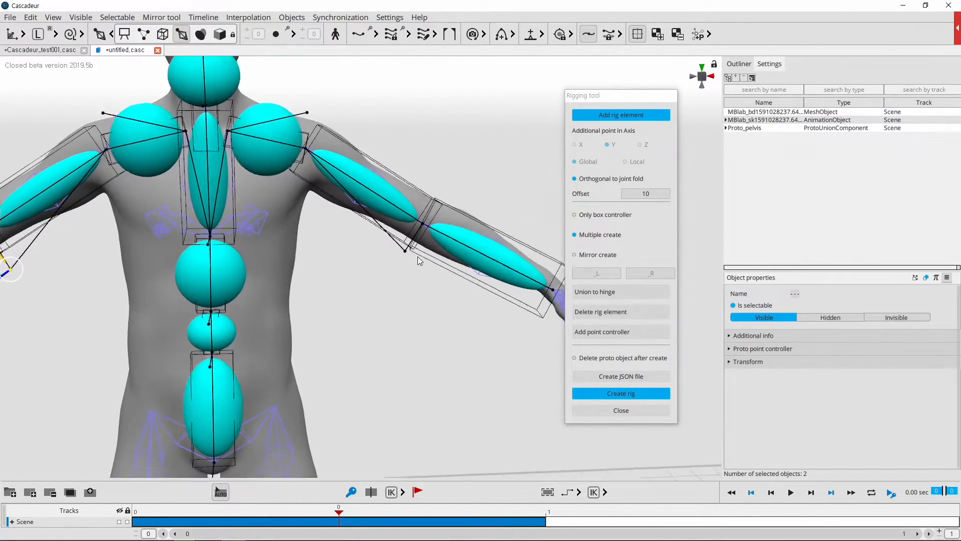
# Select the hinge points of both elbows and move them together well in front of the body, checking from the side view.
pyautogui.click(423, 252)
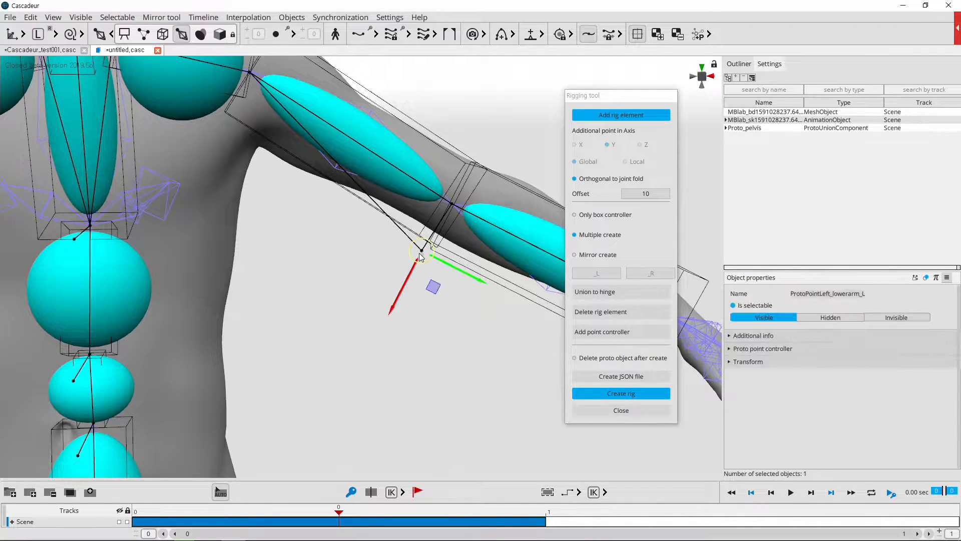
pyautogui.moveTo(408, 287); pyautogui.dragTo(410, 246)
pyautogui.click(428, 266)
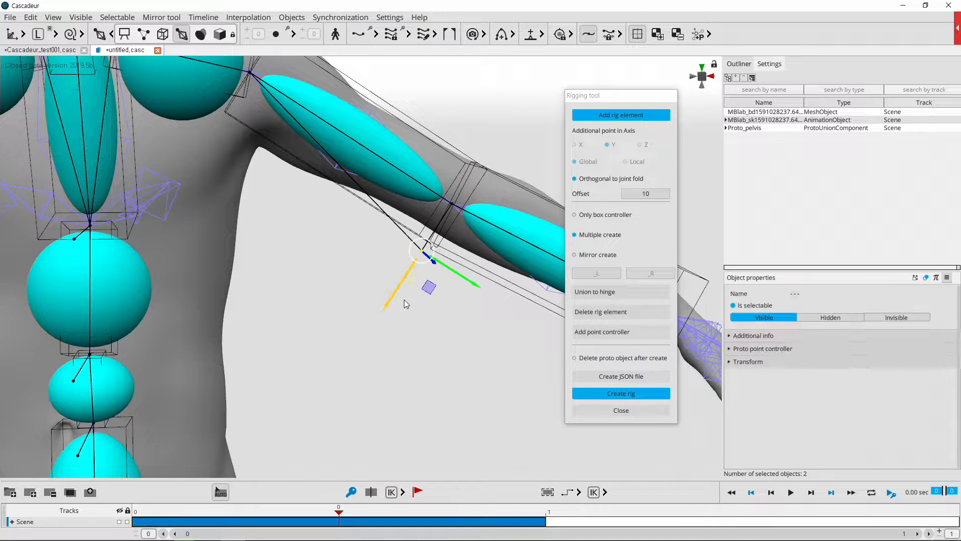
pyautogui.keyDown('alt'); pyautogui.moveTo(286, 290); pyautogui.dragTo(562, 269, button='middle'); pyautogui.keyUp('alt')
pyautogui.keyDown('alt'); pyautogui.moveTo(284, 264); pyautogui.dragTo(421, 252, button='middle'); pyautogui.keyUp('alt')
pyautogui.keyDown('shift'); pyautogui.moveTo(186, 274); pyautogui.dragTo(151, 238); pyautogui.keyUp('shift')
pyautogui.keyDown('alt'); pyautogui.moveTo(335, 284); pyautogui.dragTo(315, 283, button='middle'); pyautogui.keyUp('alt')
pyautogui.keyDown('alt'); pyautogui.moveTo(315, 282); pyautogui.dragTo(404, 304); pyautogui.keyUp('alt')
pyautogui.scroll(-5, 404, 304)
pyautogui.moveTo(448, 277); pyautogui.dragTo(529, 317)
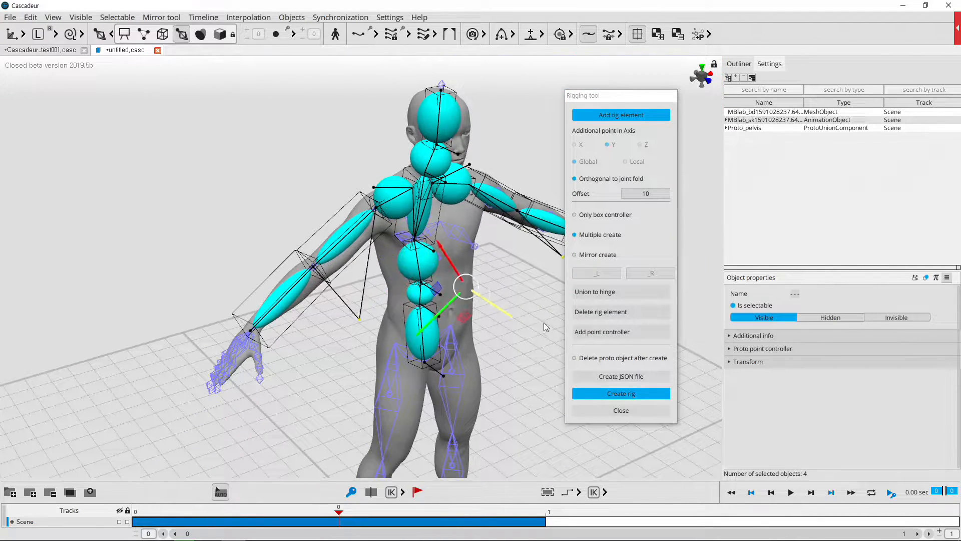
pyautogui.click(704, 80)
pyautogui.click(715, 75)
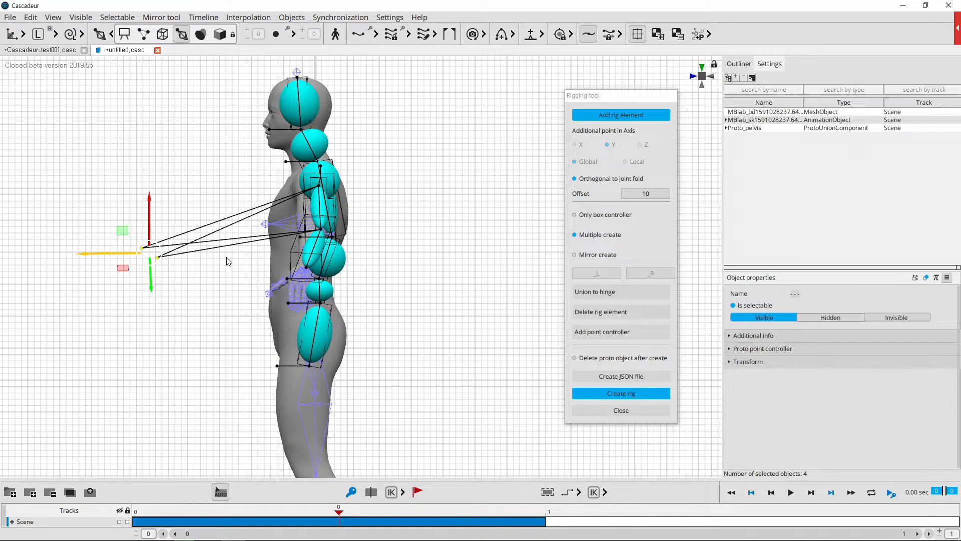
# Move one elbow hinge point in the side view so it lines up with the hinge point of the other arm.
pyautogui.moveTo(216, 263); pyautogui.dragTo(343, 257, button='middle')
pyautogui.click(316, 261)
pyautogui.moveTo(311, 239); pyautogui.dragTo(337, 278)
pyautogui.moveTo(301, 240); pyautogui.dragTo(275, 223)
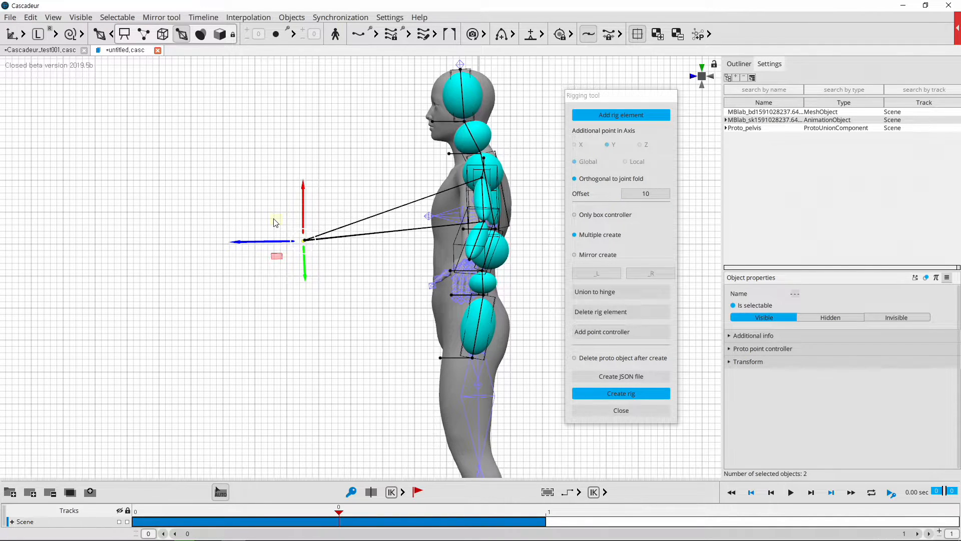
pyautogui.moveTo(350, 309); pyautogui.dragTo(234, 195)
pyautogui.click(347, 294)
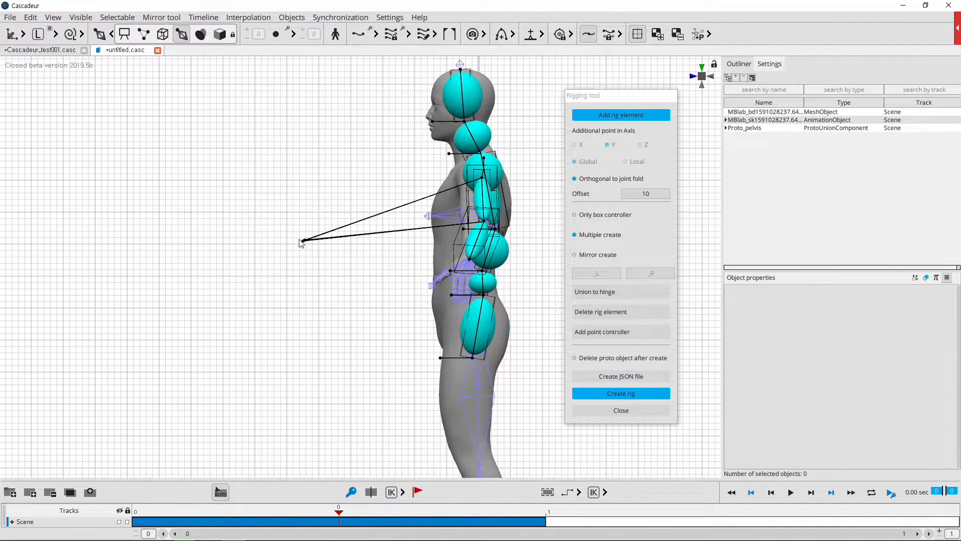
# Try to shift both elbow hinge points together slightly in the side view.
pyautogui.scroll(5, 300, 235)
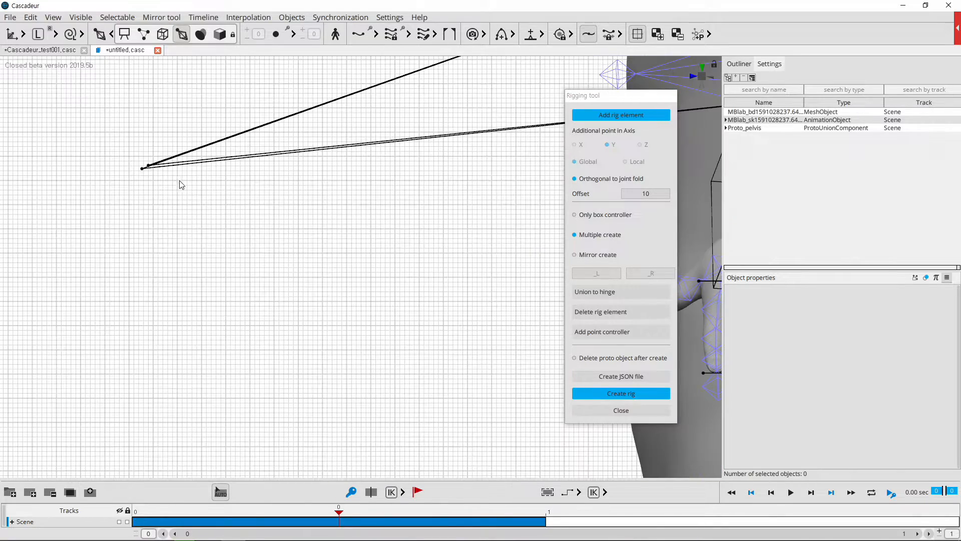
pyautogui.scroll(1, 123, 159)
pyautogui.scroll(-2, 268, 246)
pyautogui.moveTo(140, 149); pyautogui.dragTo(159, 170)
pyautogui.click(174, 200)
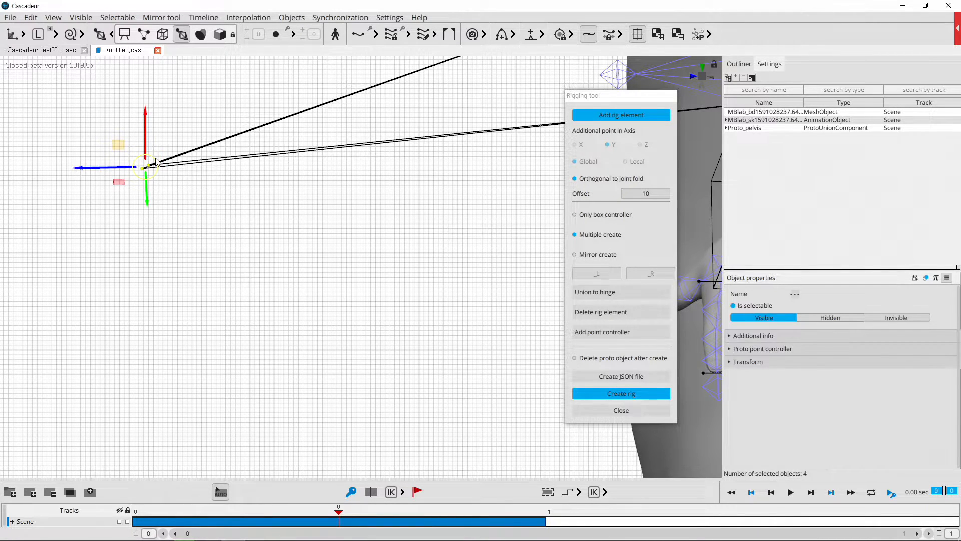
pyautogui.moveTo(169, 196); pyautogui.dragTo(317, 292, button='middle')
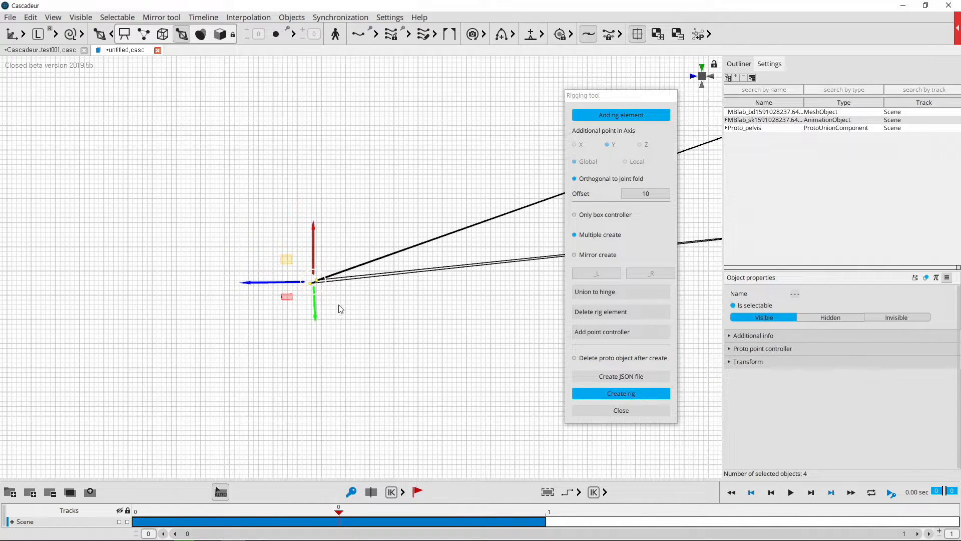
pyautogui.click(317, 293)
pyautogui.moveTo(311, 265); pyautogui.dragTo(329, 282)
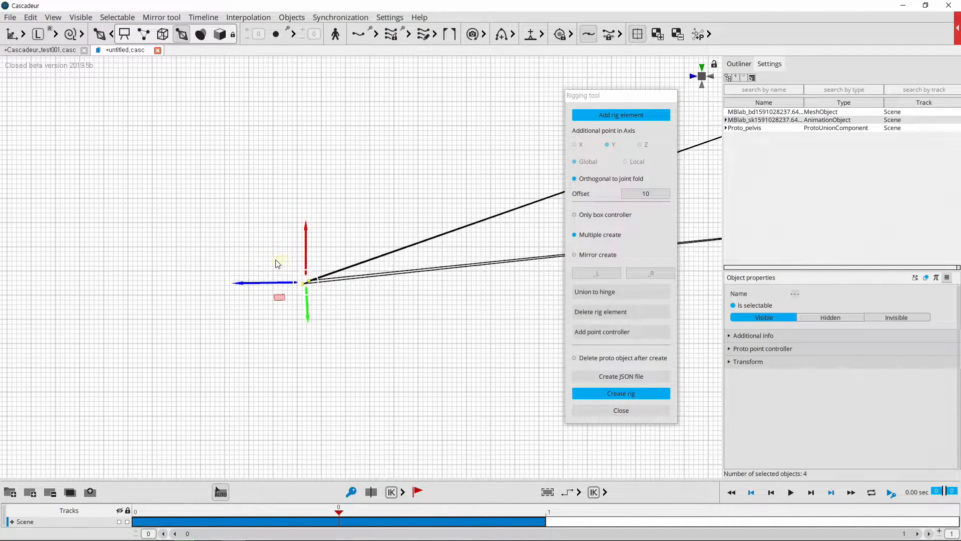
pyautogui.click(316, 293)
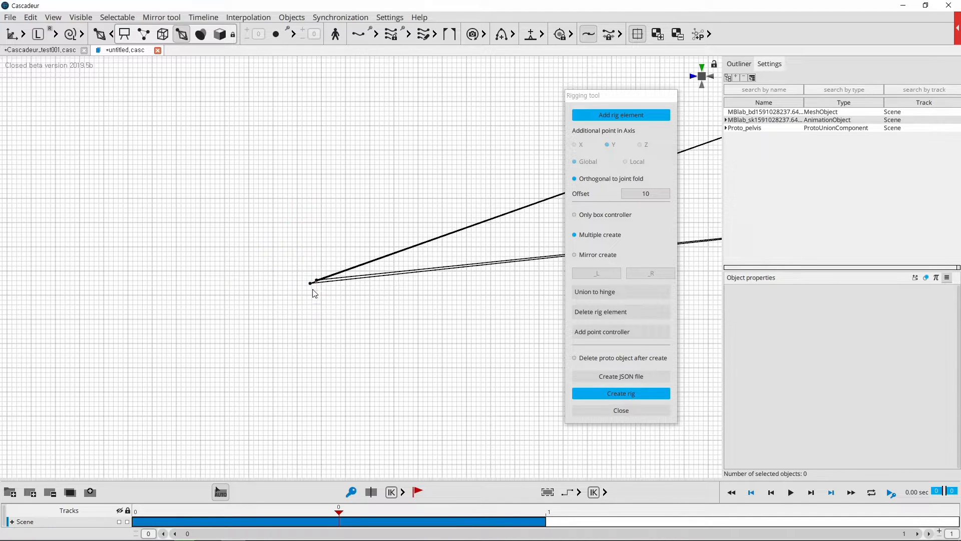
# Move the rear elbow hinge point exactly onto the front one in the side view.
pyautogui.scroll(5, 317, 290)
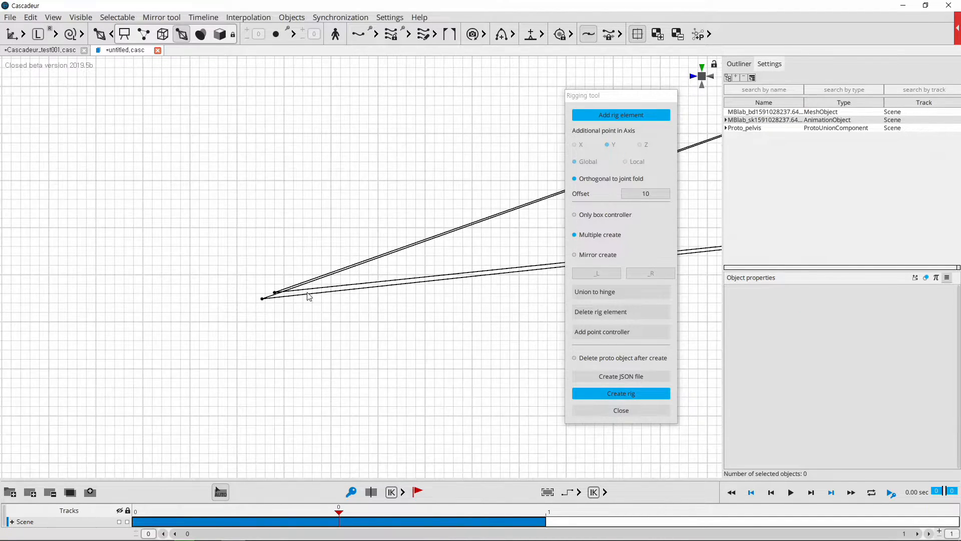
pyautogui.click(276, 290)
pyautogui.moveTo(255, 315); pyautogui.dragTo(234, 323)
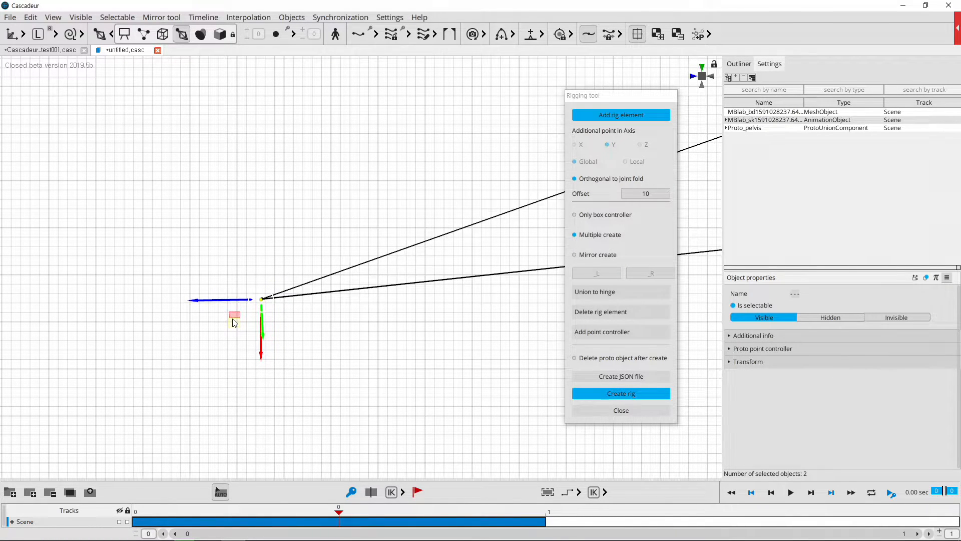
# Select both elbow hinge points and move them together back toward the body, just in front of the arms.
pyautogui.moveTo(240, 278); pyautogui.dragTo(331, 351)
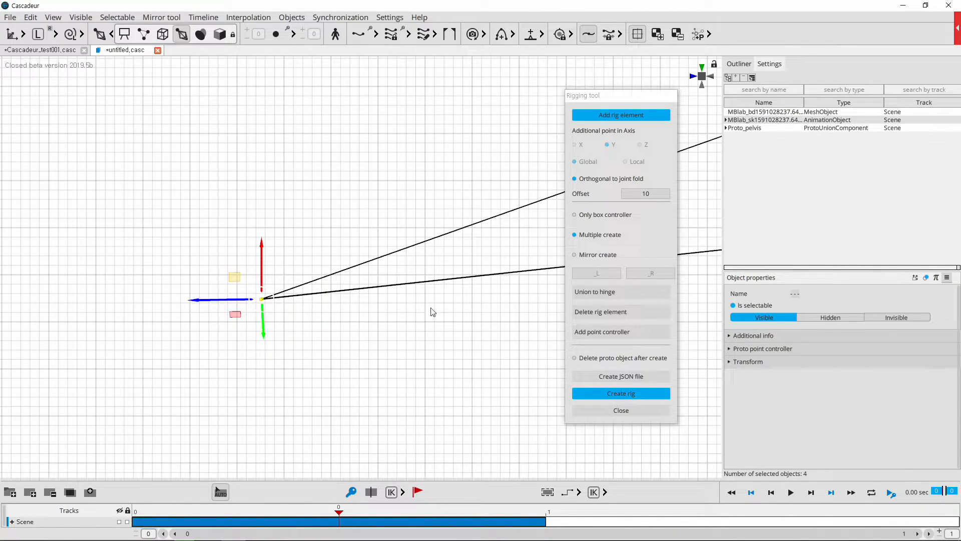
pyautogui.scroll(-10, 447, 310)
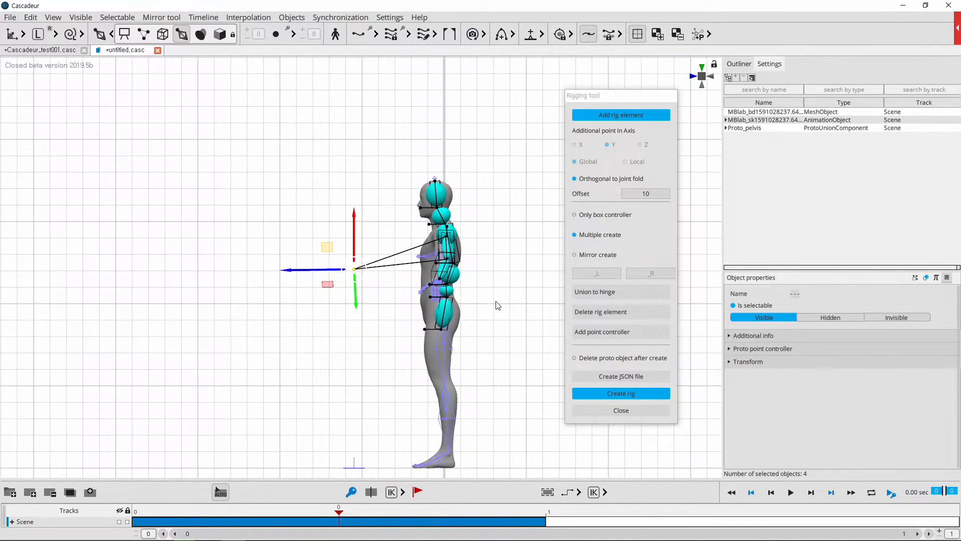
pyautogui.keyDown('alt'); pyautogui.moveTo(488, 303); pyautogui.dragTo(413, 313, button='middle'); pyautogui.keyUp('alt')
pyautogui.scroll(8, 376, 296)
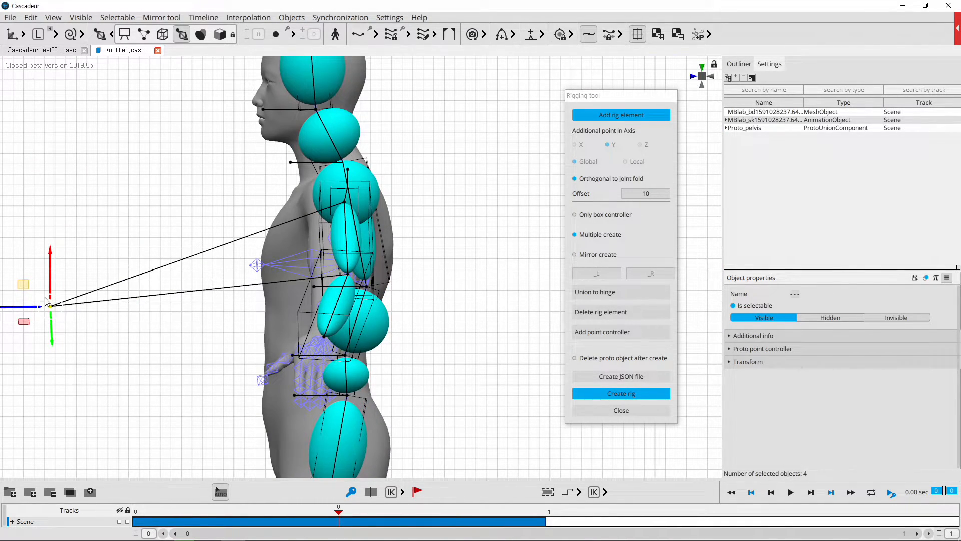
pyautogui.moveTo(29, 293); pyautogui.dragTo(320, 255)
# Switch the transform axes to global and adjust the left and right elbow hinge points individually in the front view.
pyautogui.click(694, 77)
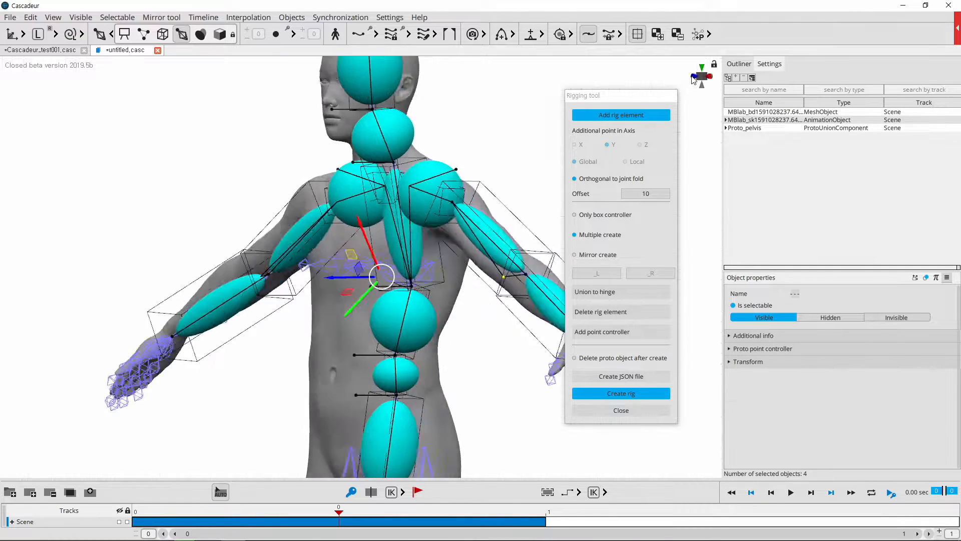
pyautogui.moveTo(518, 300); pyautogui.dragTo(396, 246, button='middle')
pyautogui.click(38, 34)
pyautogui.moveTo(290, 173); pyautogui.dragTo(368, 261)
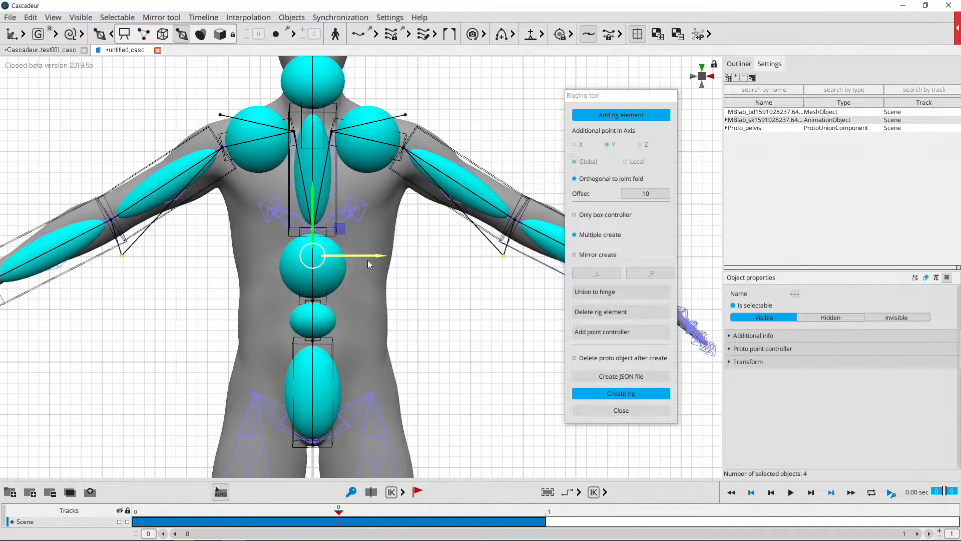
pyautogui.click(505, 256)
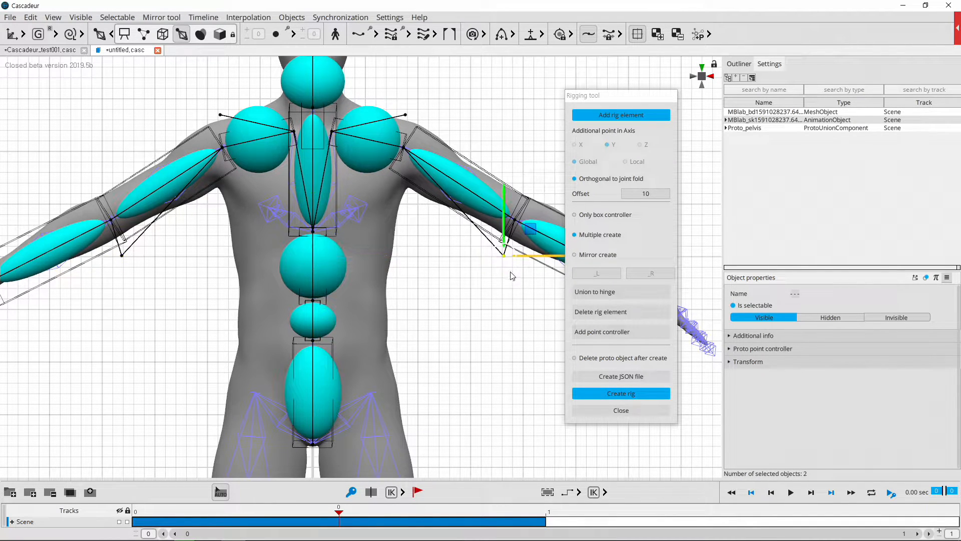
pyautogui.moveTo(531, 234); pyautogui.dragTo(527, 229)
pyautogui.moveTo(149, 270); pyautogui.dragTo(156, 230)
pyautogui.click(449, 315)
# Select the thigh_L, calf_L, foot_L and toes_L joints and disable Orthogonal to joint fold.
pyautogui.scroll(-3, 424, 305)
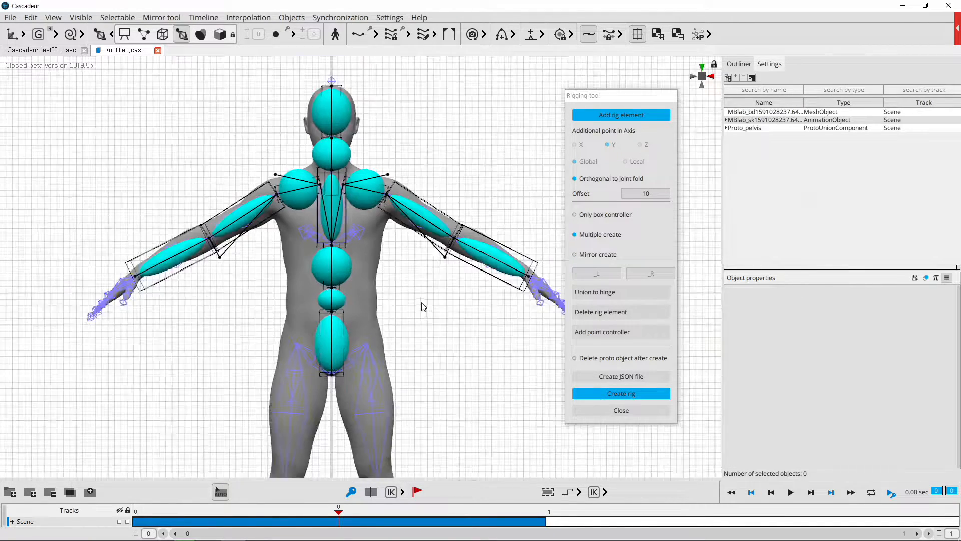
pyautogui.moveTo(401, 313); pyautogui.dragTo(402, 286, button='right')
pyautogui.click(365, 269)
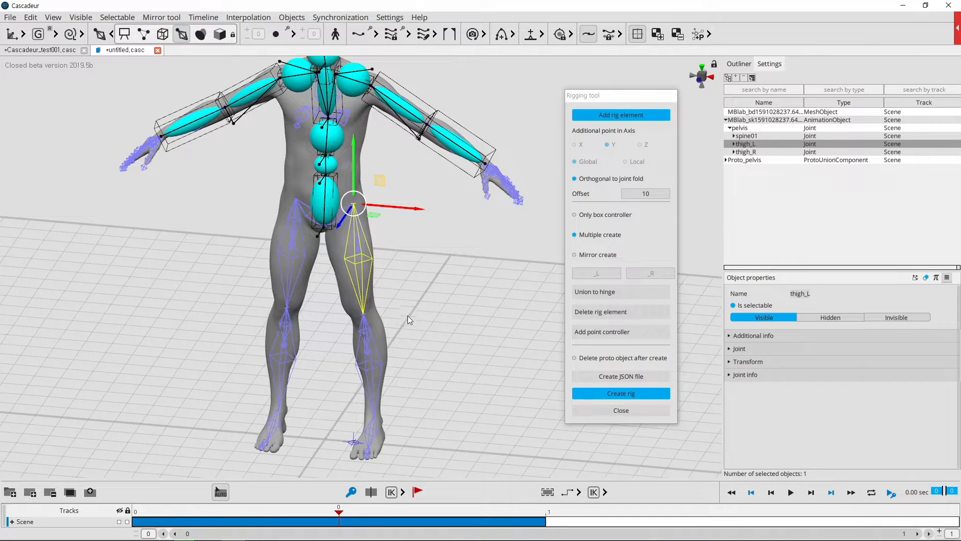
pyautogui.moveTo(406, 319); pyautogui.dragTo(421, 311, button='right')
pyautogui.keyDown('ctrl'); pyautogui.click(416, 325); pyautogui.keyUp('ctrl')
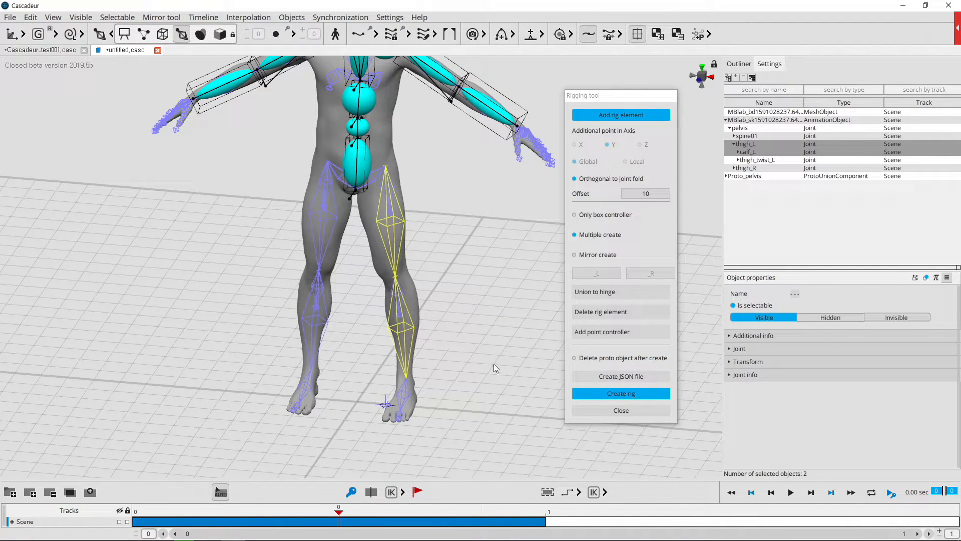
pyautogui.keyDown('ctrl'); pyautogui.click(412, 399); pyautogui.keyUp('ctrl')
pyautogui.keyDown('ctrl'); pyautogui.click(400, 417); pyautogui.keyUp('ctrl')
pyautogui.moveTo(481, 372); pyautogui.dragTo(460, 350, button='right')
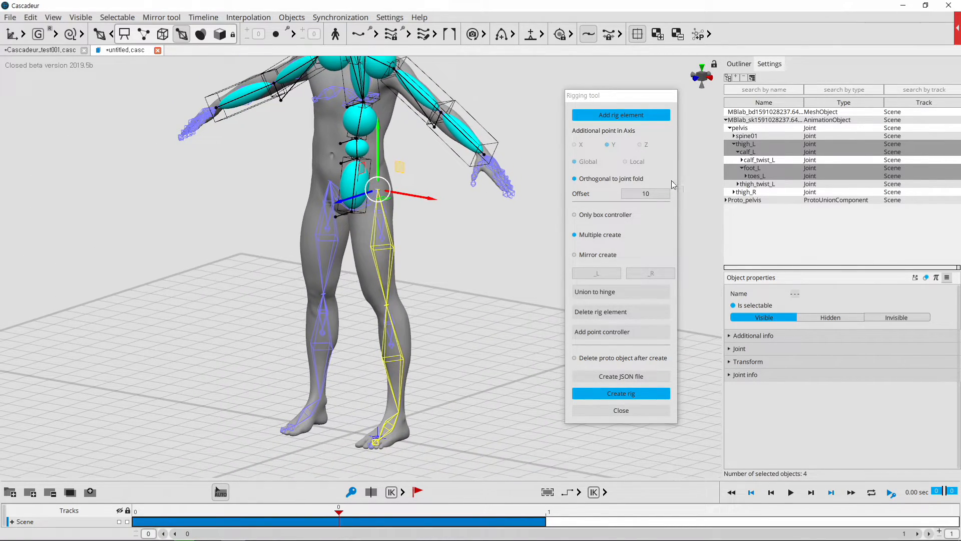
pyautogui.click(582, 180)
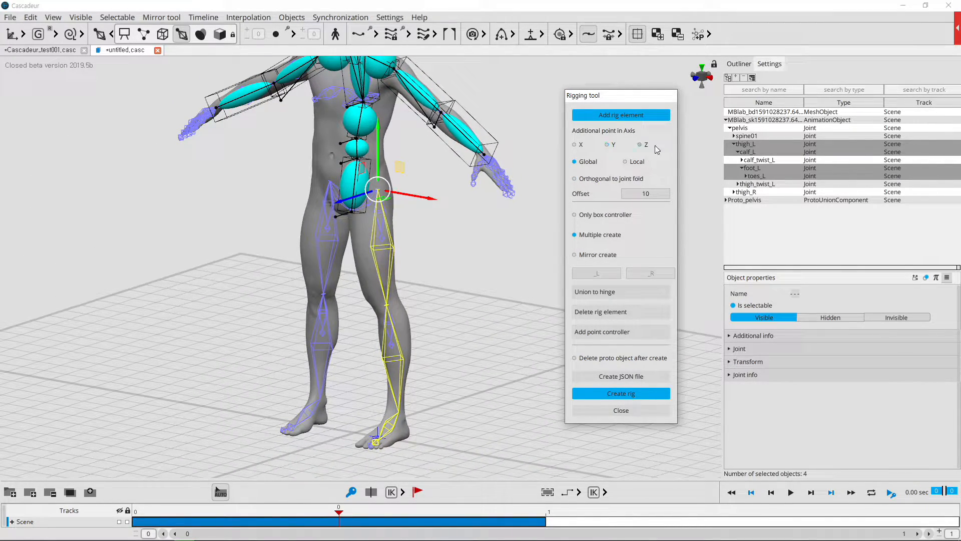
# Try adding rig elements to the left leg joints with additional points on the global Z axis, and undo it.
pyautogui.moveTo(520, 196); pyautogui.dragTo(461, 276, button='right')
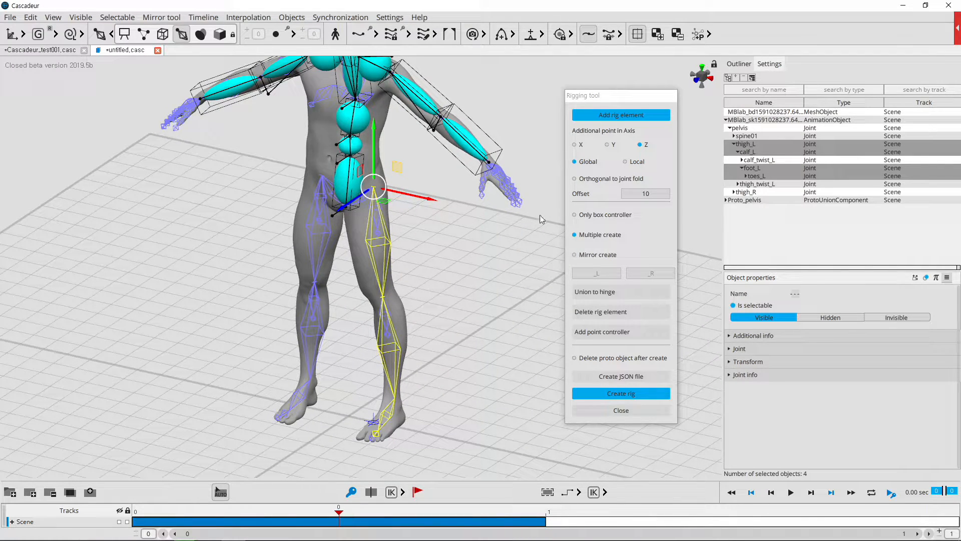
pyautogui.click(616, 118)
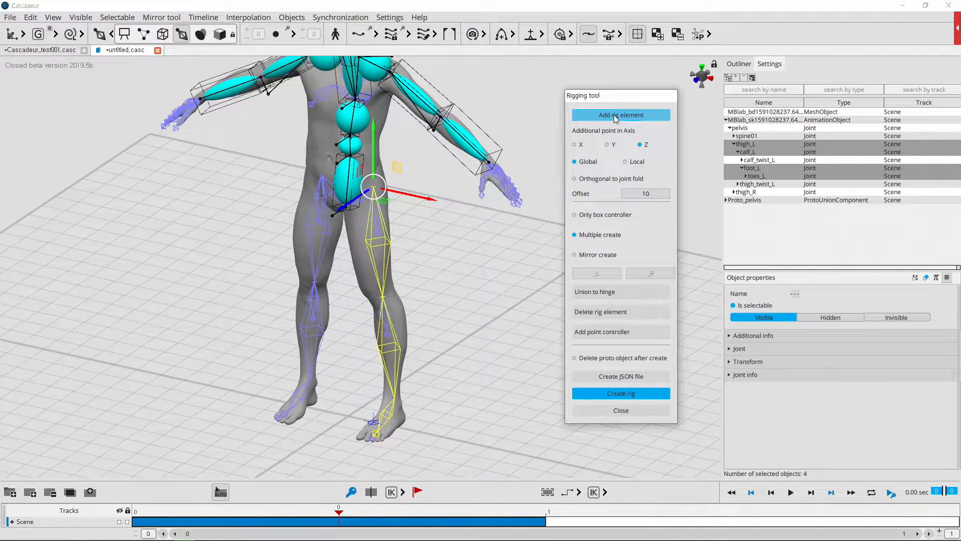
pyautogui.click(452, 341)
pyautogui.moveTo(455, 337); pyautogui.dragTo(479, 299, button='right')
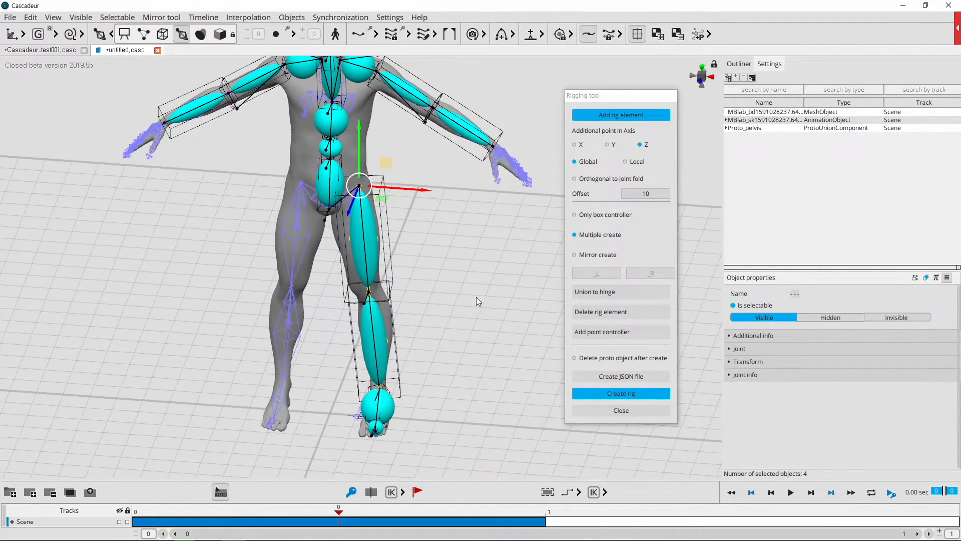
pyautogui.hotkey('ctrl', 'z')
# Add rig elements for the left leg joints with the additional points on the global X axis.
pyautogui.click(579, 145)
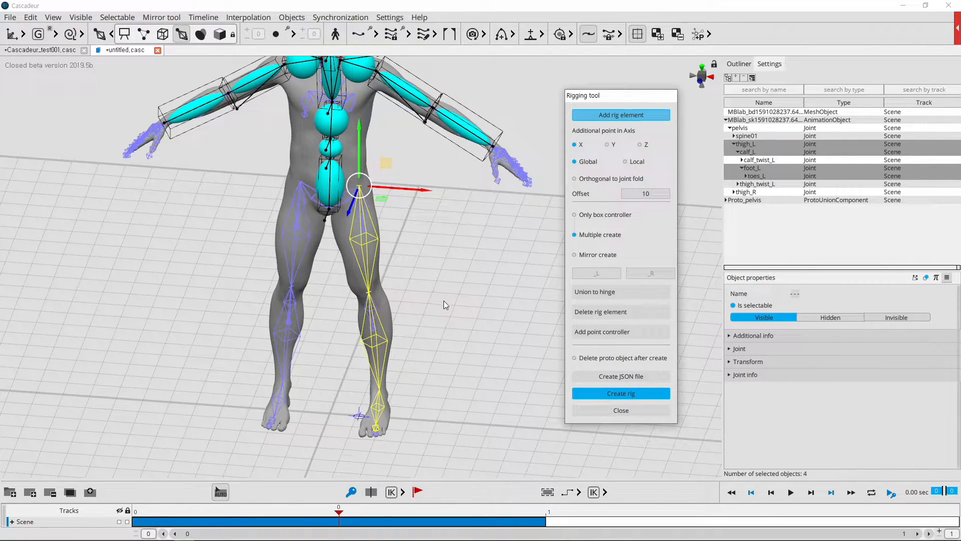
pyautogui.moveTo(446, 314); pyautogui.dragTo(480, 304, button='right')
pyautogui.moveTo(434, 363); pyautogui.dragTo(422, 316, button='middle')
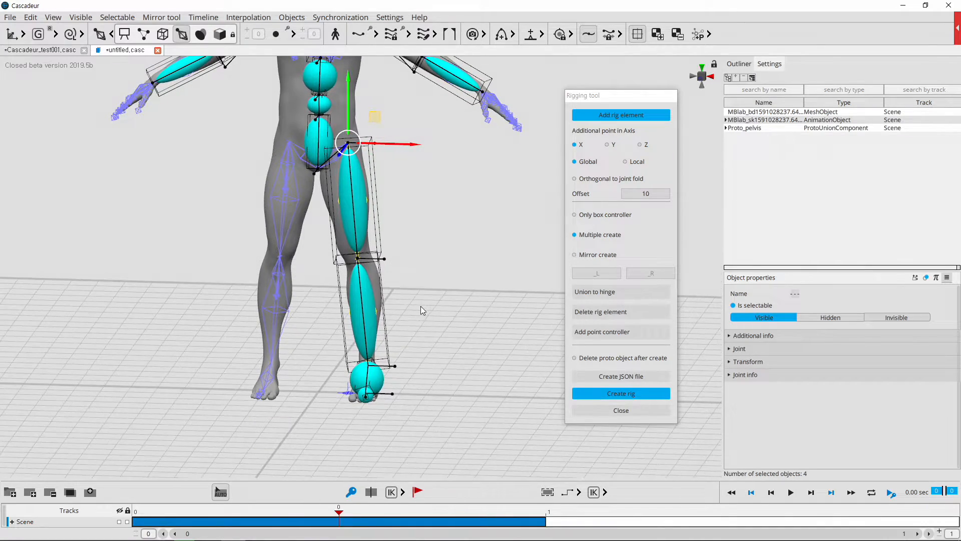
pyautogui.scroll(5, 421, 313)
pyautogui.moveTo(436, 366); pyautogui.dragTo(432, 424, button='right')
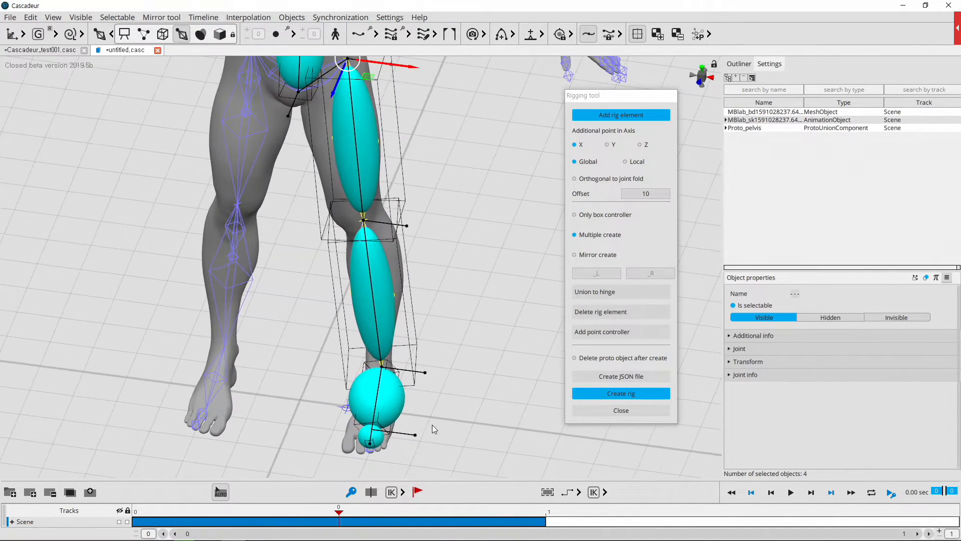
pyautogui.moveTo(467, 351); pyautogui.dragTo(482, 392, button='middle')
pyautogui.moveTo(479, 320); pyautogui.dragTo(461, 212, button='right')
pyautogui.click(410, 266)
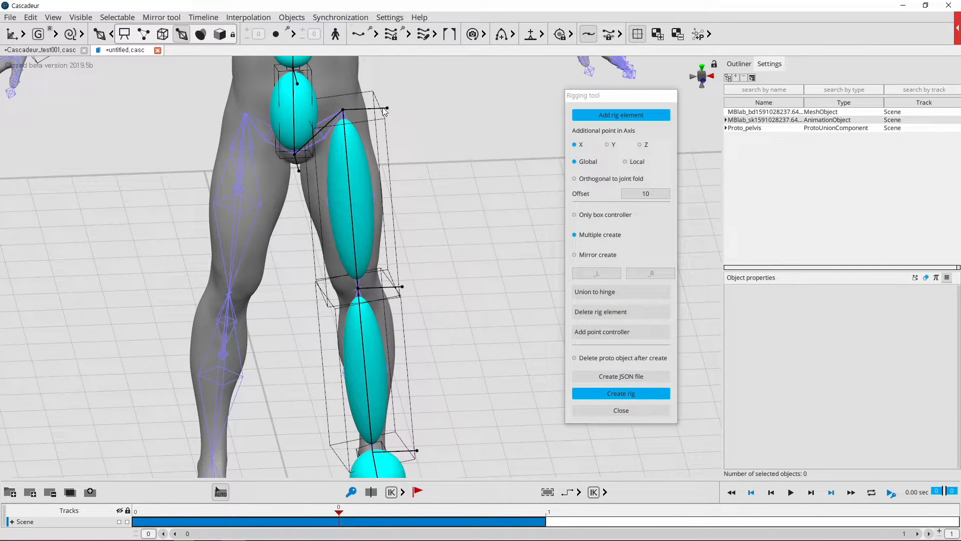
# Unite the additional points of the left thigh and left calf into a hinge.
pyautogui.click(387, 106)
pyautogui.keyDown('shift'); pyautogui.click(402, 287); pyautogui.keyUp('shift')
pyautogui.click(612, 295)
pyautogui.moveTo(489, 324); pyautogui.dragTo(460, 296, button='right')
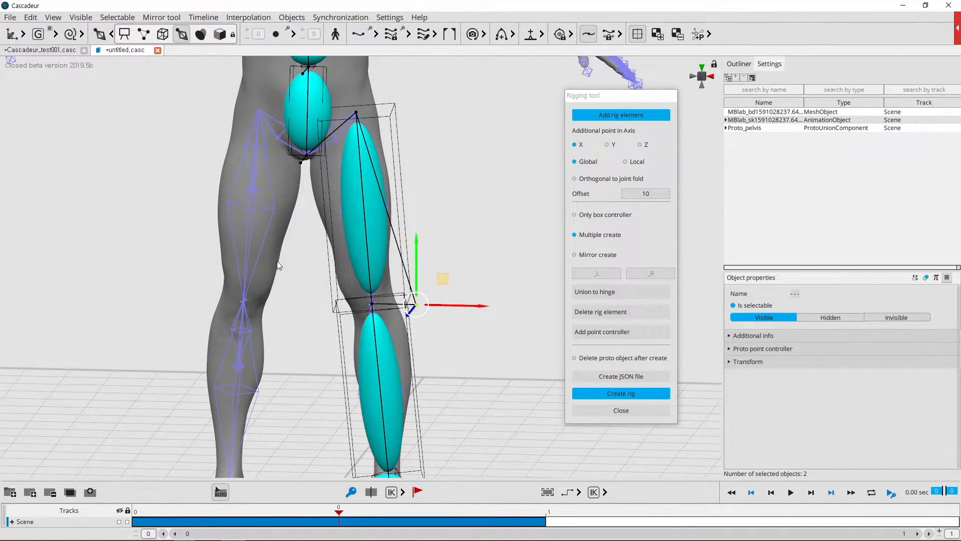
# Add rig elements for the thigh_R, calf_R, foot_R and toes_R joints with additional points on the global X axis.
pyautogui.click(261, 254)
pyautogui.moveTo(473, 386); pyautogui.dragTo(493, 302, button='middle')
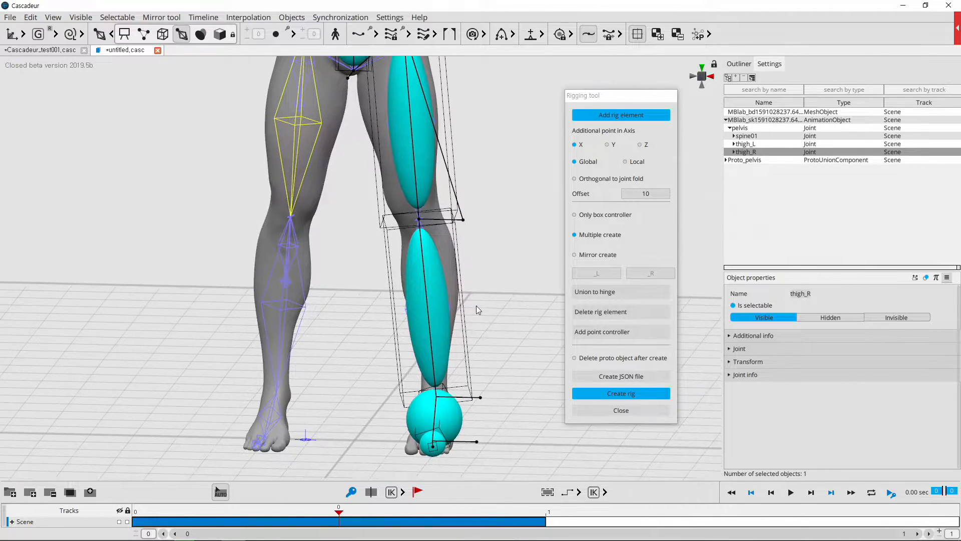
pyautogui.keyDown('shift'); pyautogui.click(305, 291); pyautogui.keyUp('shift')
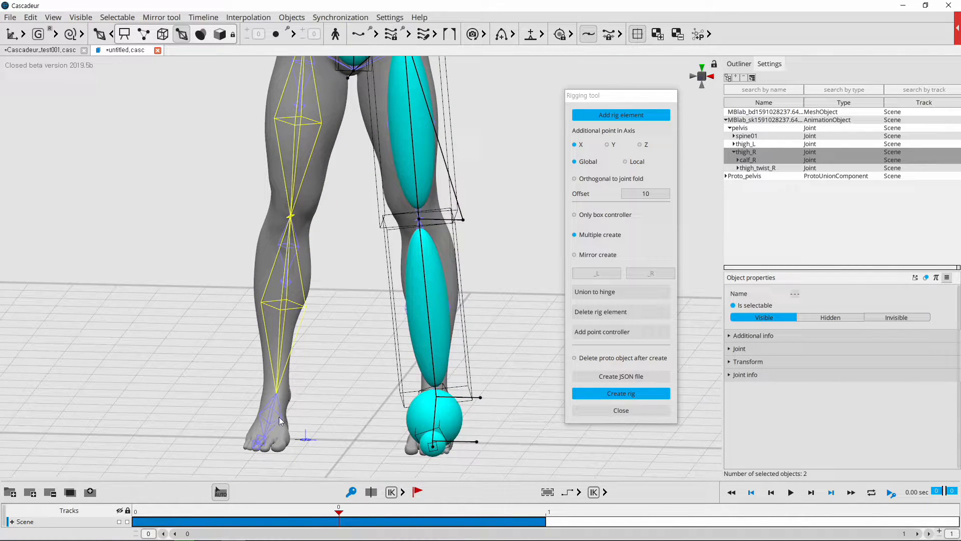
pyautogui.keyDown('shift'); pyautogui.click(279, 418); pyautogui.keyUp('shift')
pyautogui.keyDown('shift'); pyautogui.click(265, 441); pyautogui.keyUp('shift')
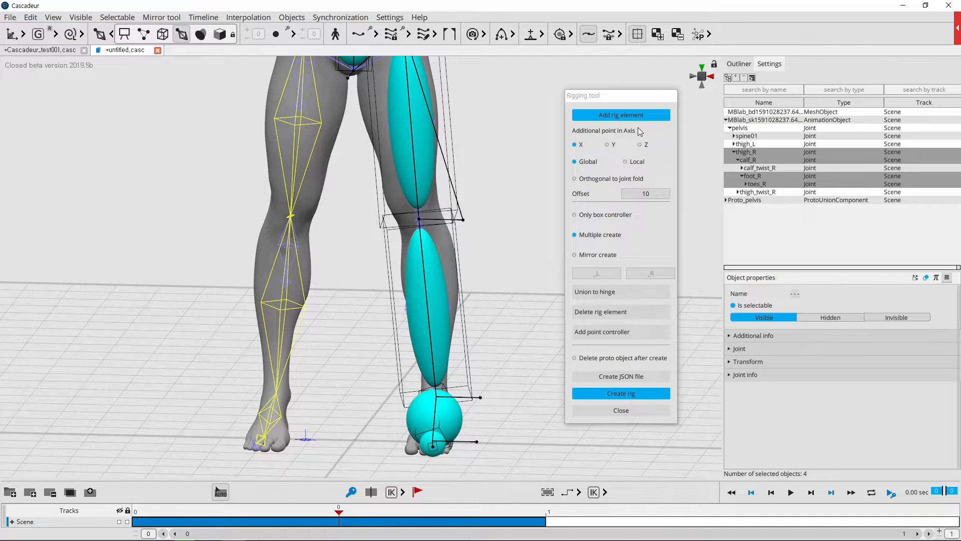
pyautogui.click(614, 118)
pyautogui.keyDown('alt'); pyautogui.moveTo(355, 272); pyautogui.dragTo(260, 149); pyautogui.keyUp('alt')
pyautogui.click(260, 149)
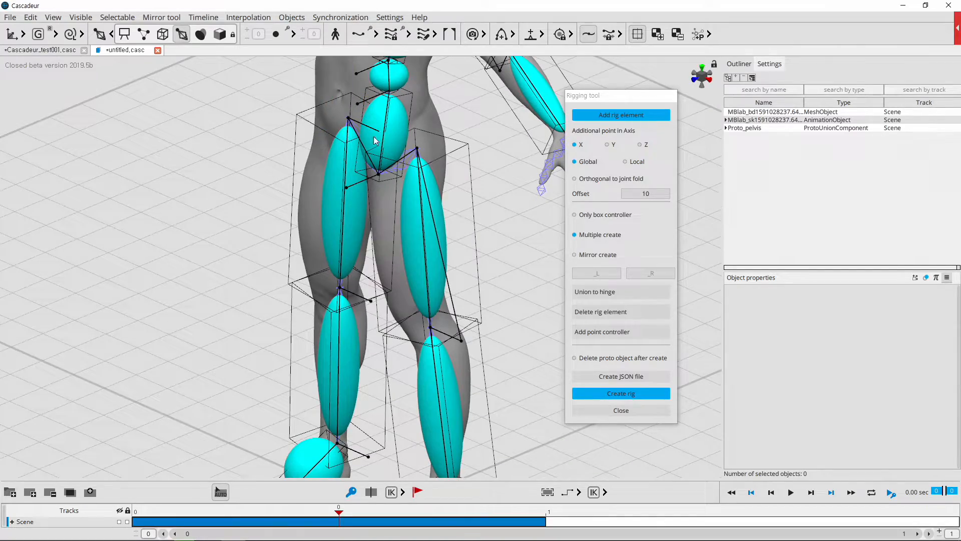
# Move the right thigh's additional point to the outer side of the hip and unite it with the right calf's additional point into a hinge.
pyautogui.keyDown('alt'); pyautogui.moveTo(296, 177); pyautogui.dragTo(311, 278); pyautogui.keyUp('alt')
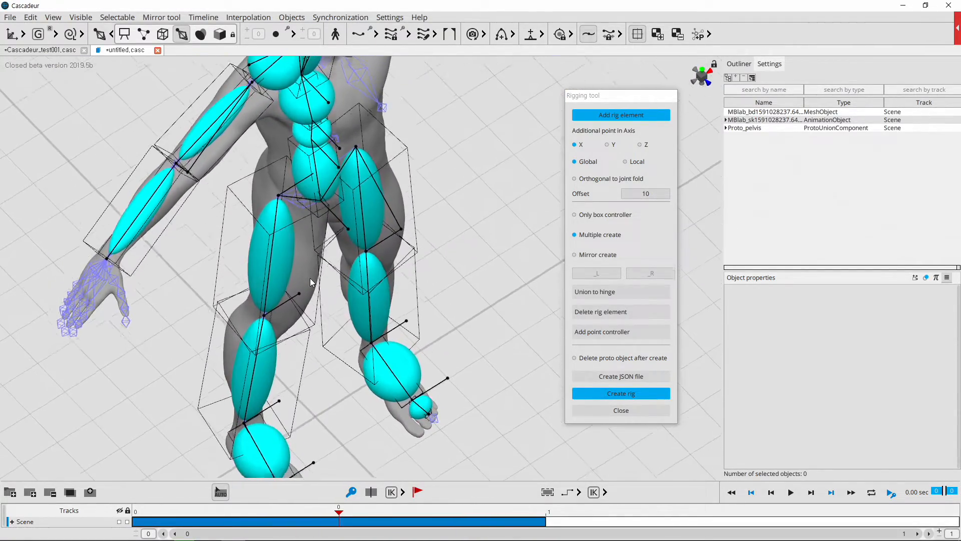
pyautogui.click(318, 184)
pyautogui.click(382, 244)
pyautogui.keyDown('alt'); pyautogui.moveTo(333, 214); pyautogui.dragTo(346, 144); pyautogui.keyUp('alt')
pyautogui.keyDown('ctrl'); pyautogui.click(350, 143); pyautogui.keyUp('ctrl')
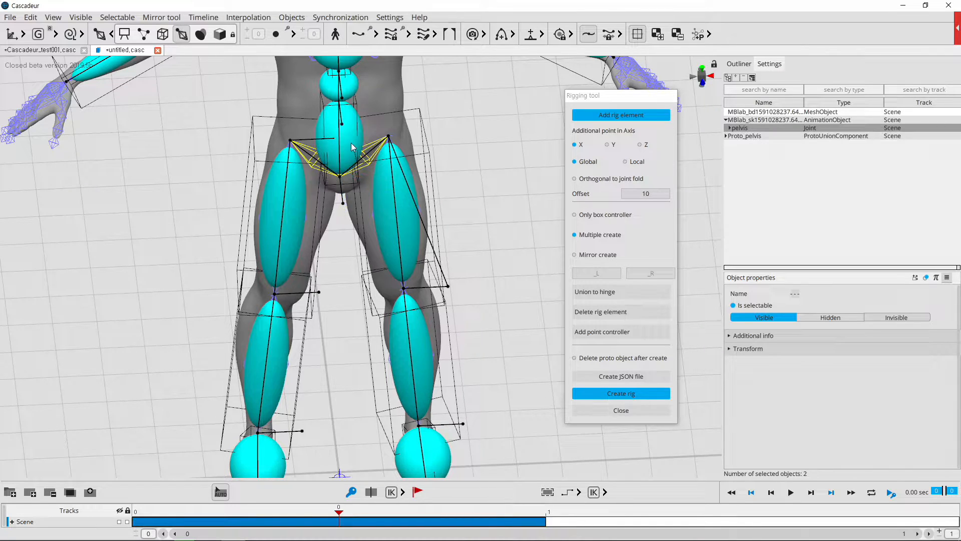
pyautogui.keyDown('shift'); pyautogui.click(316, 163); pyautogui.keyUp('shift')
pyautogui.keyDown('ctrl'); pyautogui.click(314, 165); pyautogui.keyUp('ctrl')
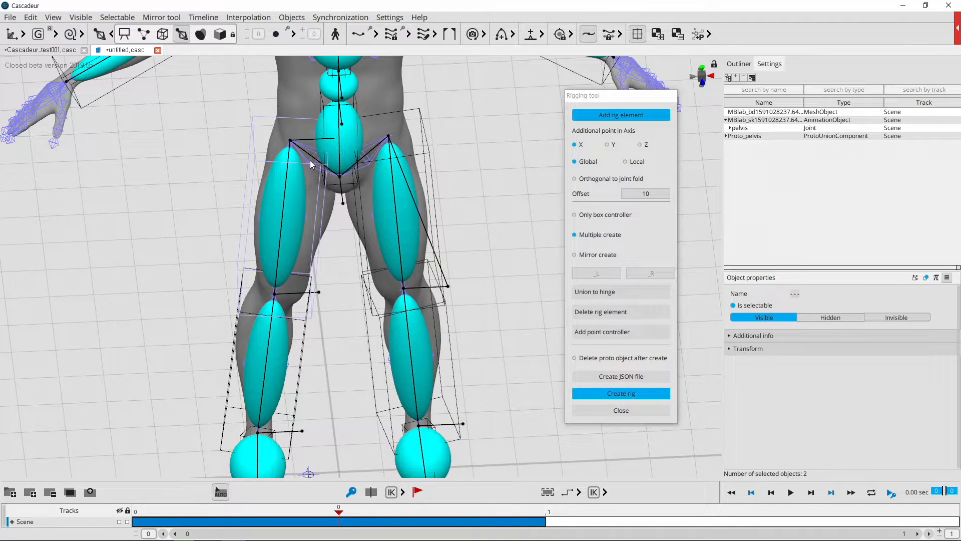
pyautogui.click(315, 164)
pyautogui.moveTo(377, 137); pyautogui.dragTo(259, 138)
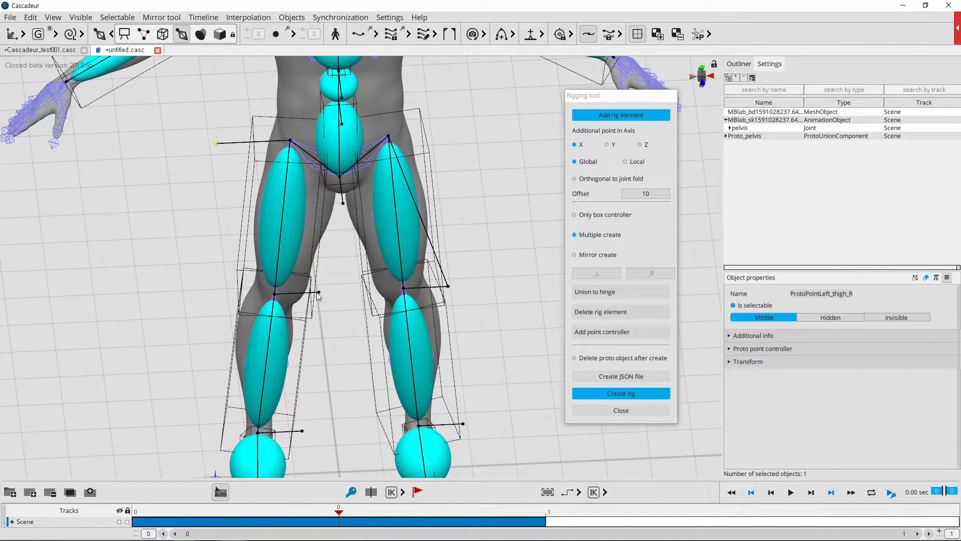
pyautogui.keyDown('shift'); pyautogui.click(319, 293); pyautogui.keyUp('shift')
pyautogui.click(583, 293)
# Move the left knee's hinge point along the X axis to the inner side of the knee, mirroring the right knee's hinge point.
pyautogui.keyDown('alt'); pyautogui.moveTo(341, 328); pyautogui.dragTo(358, 362); pyautogui.keyUp('alt')
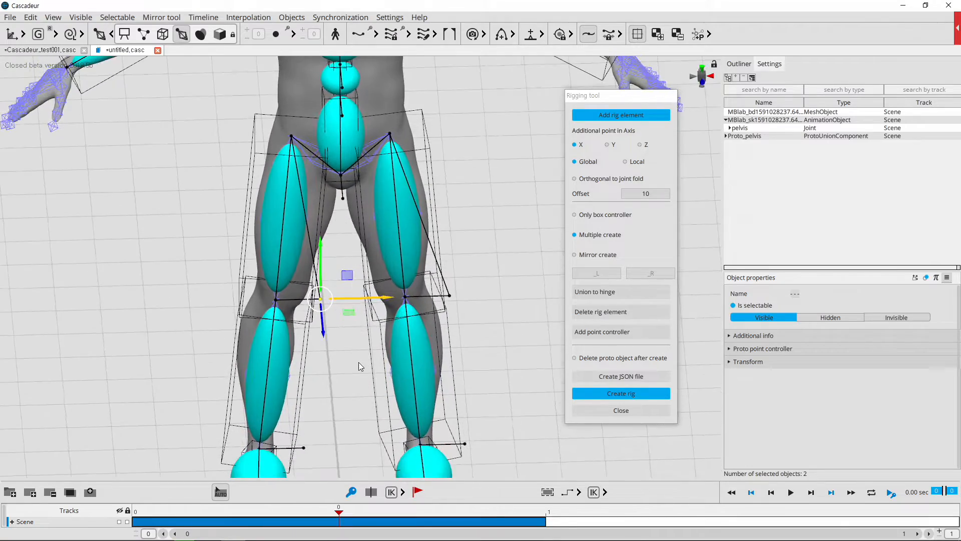
pyautogui.keyDown('alt'); pyautogui.moveTo(358, 362); pyautogui.dragTo(369, 305, button='middle'); pyautogui.keyUp('alt')
pyautogui.keyDown('alt'); pyautogui.moveTo(367, 301); pyautogui.dragTo(352, 321); pyautogui.keyUp('alt')
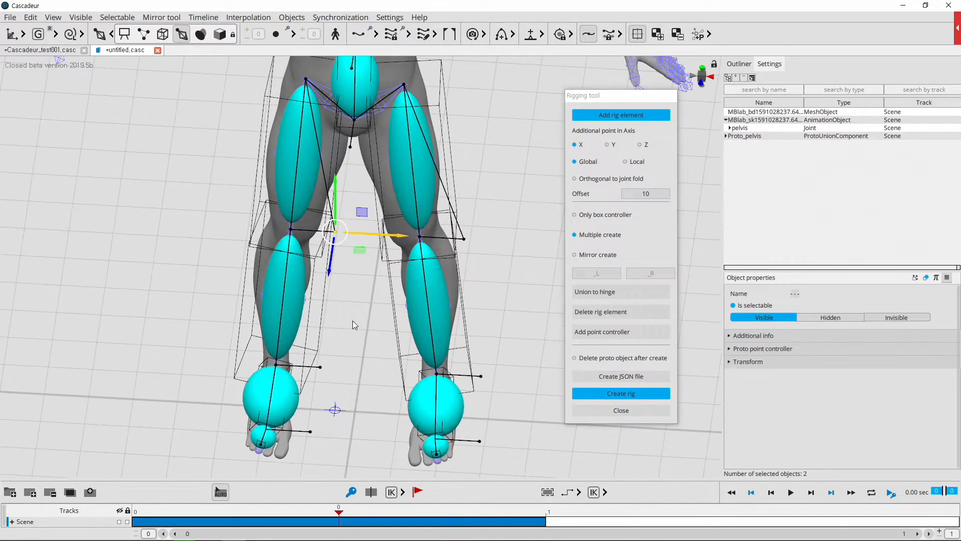
pyautogui.click(464, 239)
pyautogui.moveTo(495, 241); pyautogui.dragTo(422, 238)
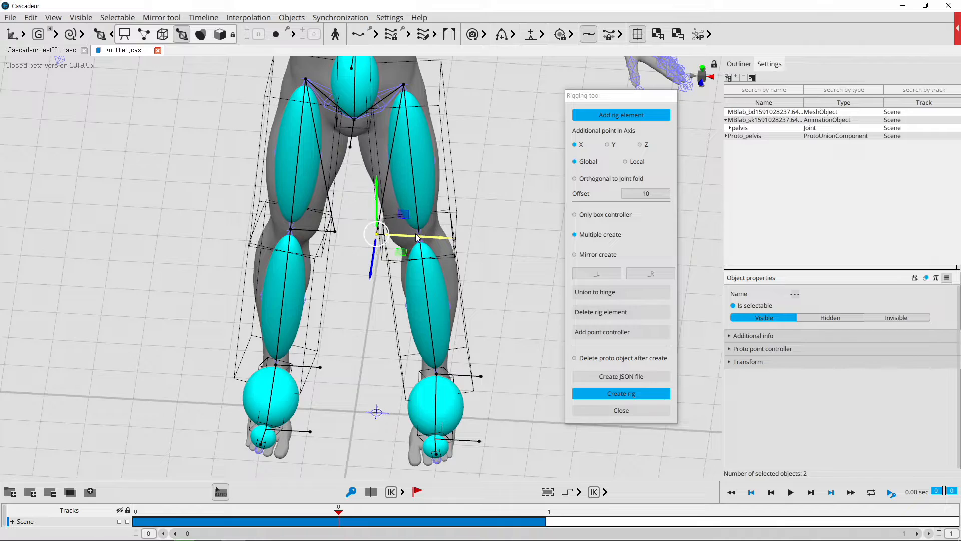
pyautogui.keyDown('alt'); pyautogui.moveTo(356, 353); pyautogui.dragTo(361, 283); pyautogui.keyUp('alt')
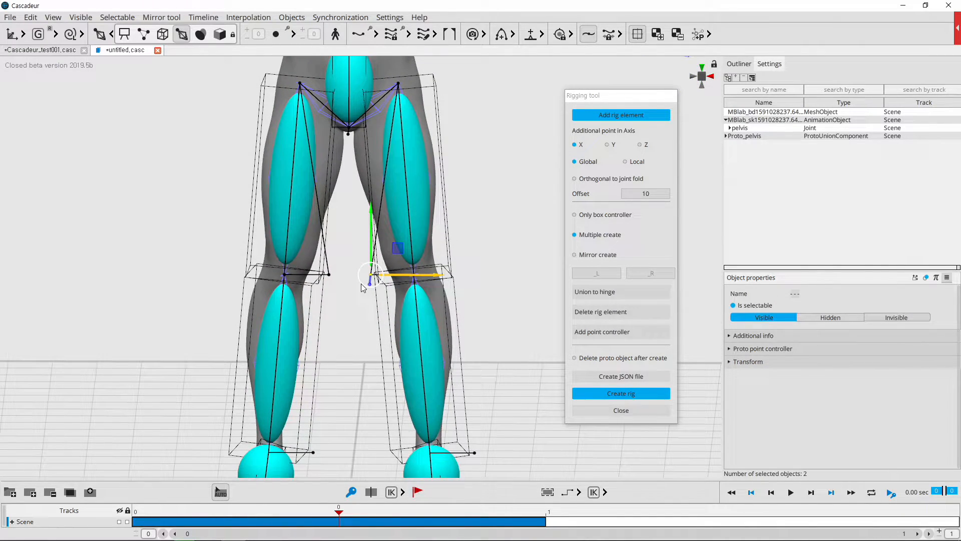
pyautogui.click(701, 79)
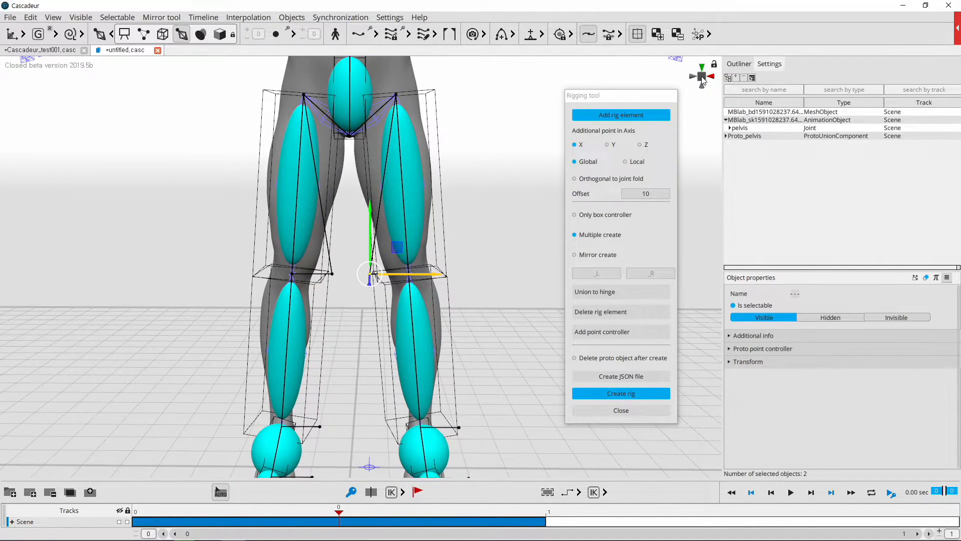
pyautogui.click(711, 77)
pyautogui.click(696, 76)
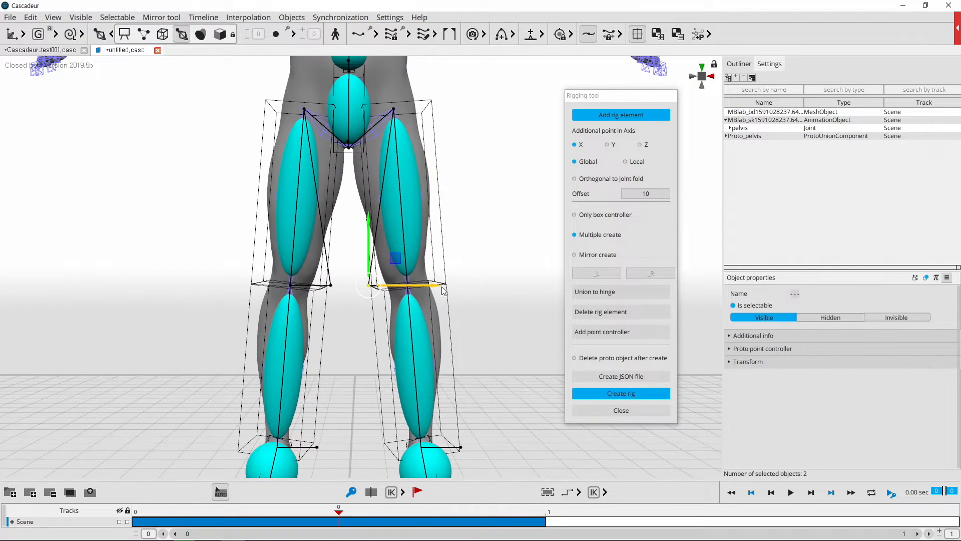
pyautogui.click(368, 245)
pyautogui.keyDown('alt'); pyautogui.moveTo(473, 351); pyautogui.dragTo(457, 249, button='middle'); pyautogui.keyUp('alt')
pyautogui.click(469, 340)
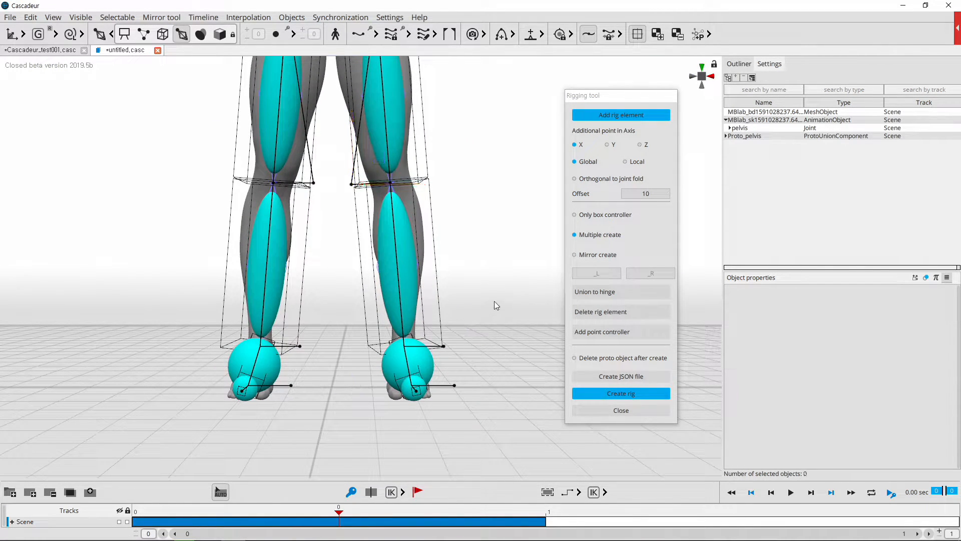
# Unite the additional points of the left foot and left toes into a hinge and move it to the inner side of the foot.
pyautogui.moveTo(486, 308); pyautogui.dragTo(447, 354, button='right')
pyautogui.scroll(3, 447, 355)
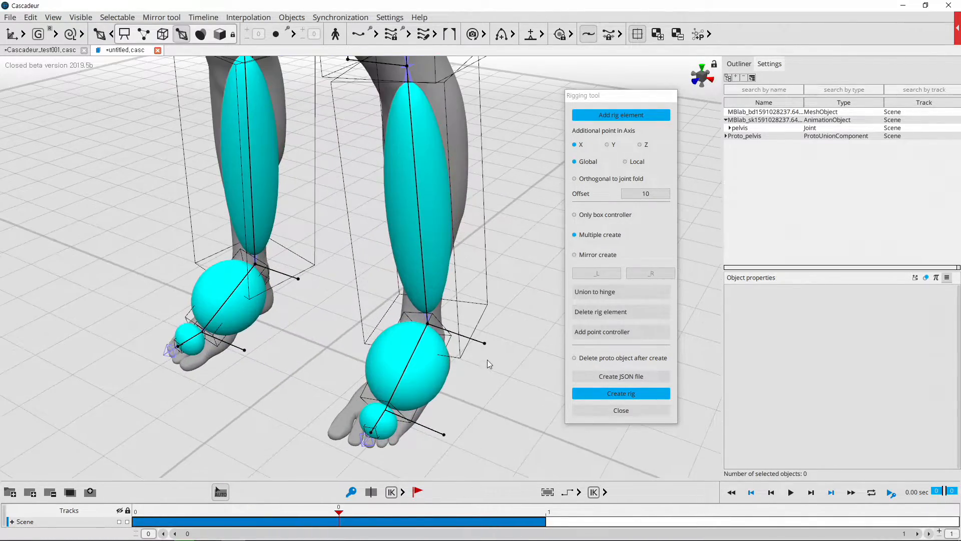
pyautogui.click(473, 353)
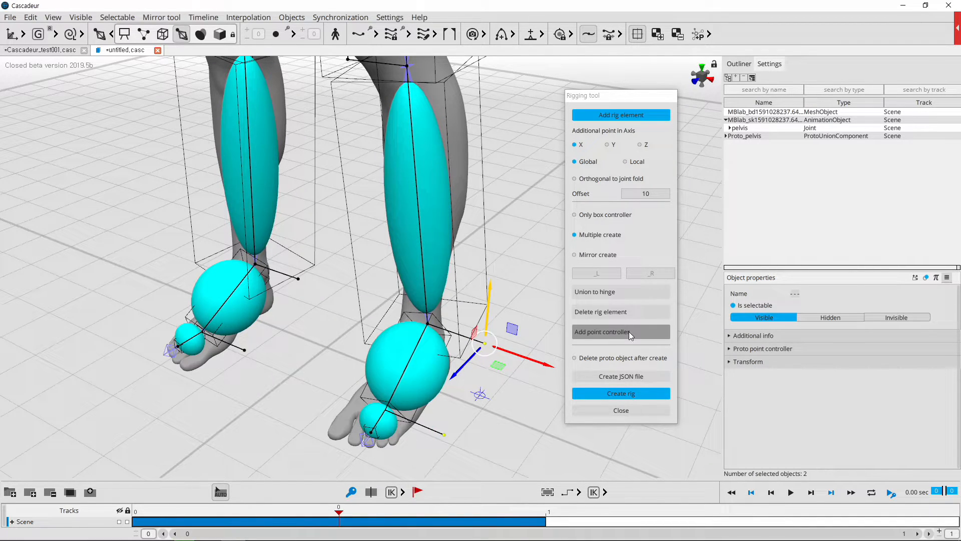
pyautogui.click(616, 295)
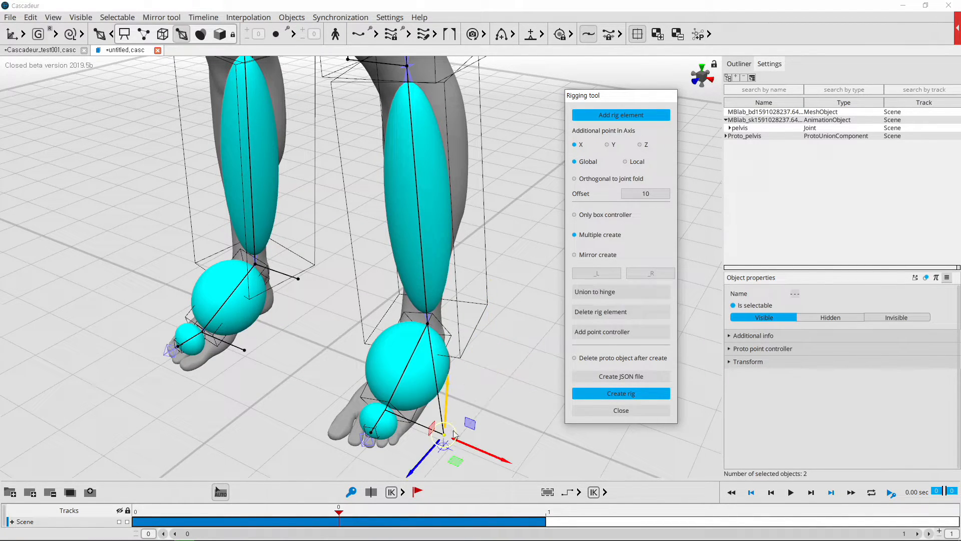
pyautogui.moveTo(490, 398); pyautogui.dragTo(526, 410, button='right')
pyautogui.moveTo(488, 415); pyautogui.dragTo(382, 411)
pyautogui.moveTo(270, 386); pyautogui.dragTo(388, 380, button='right')
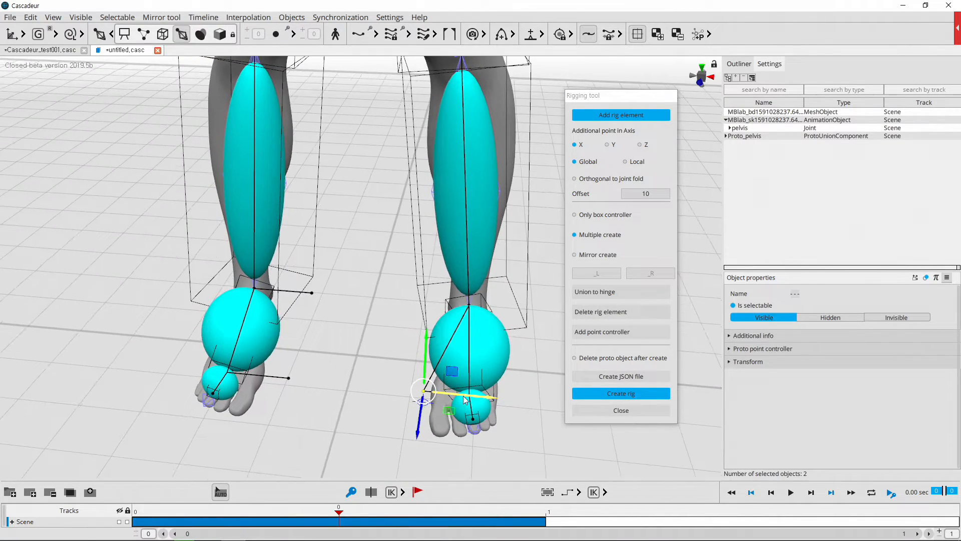
pyautogui.moveTo(307, 376); pyautogui.dragTo(329, 377, button='right')
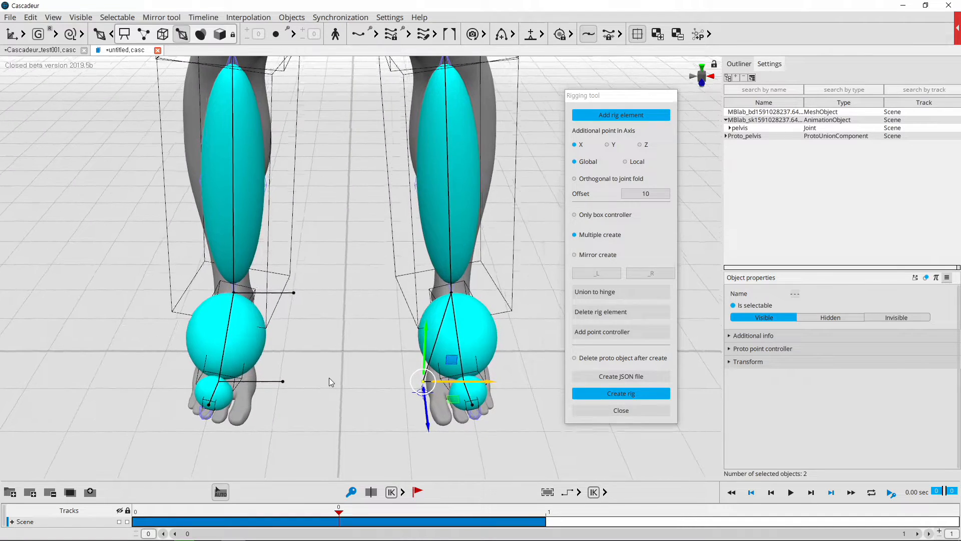
# Unite the additional points of the right foot and right toes into a hinge and move it closer to the foot.
pyautogui.click(294, 292)
pyautogui.click(606, 293)
pyautogui.moveTo(326, 383); pyautogui.dragTo(303, 386)
# Add point controllers to the left and right foot rig elements, Proto_foot_L and Proto_foot_R.
pyautogui.moveTo(393, 416); pyautogui.dragTo(443, 273, button='right')
pyautogui.click(443, 273)
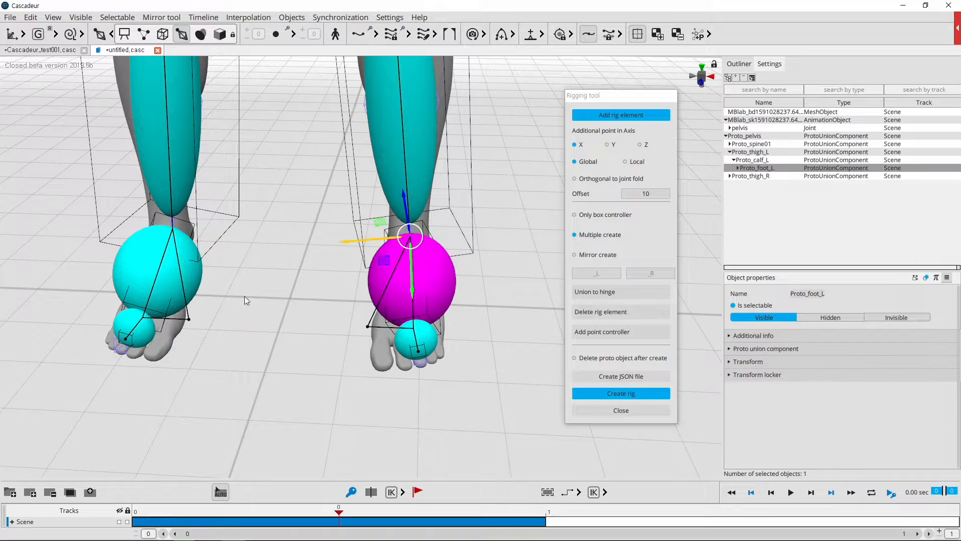
pyautogui.keyDown('ctrl'); pyautogui.click(135, 266); pyautogui.keyUp('ctrl')
pyautogui.moveTo(435, 387); pyautogui.dragTo(313, 394, button='right')
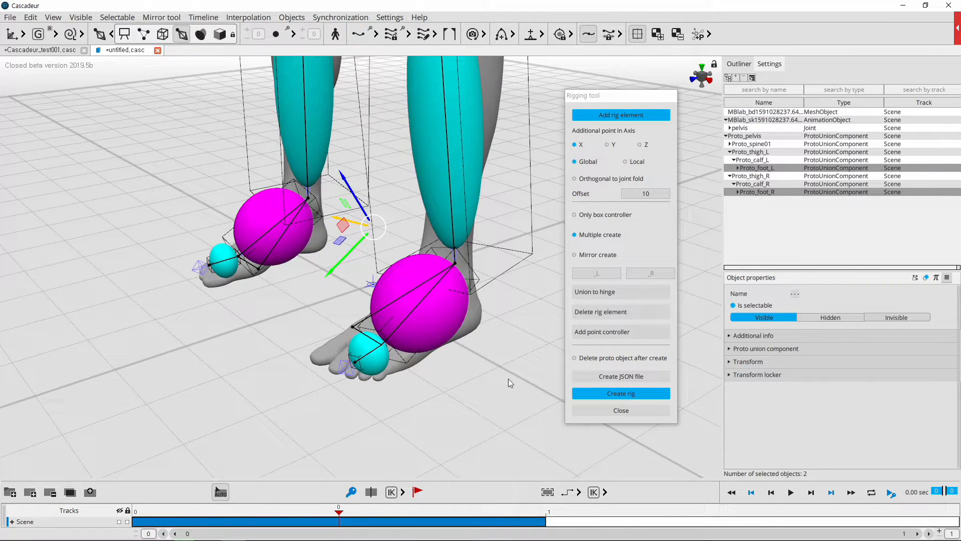
pyautogui.click(623, 331)
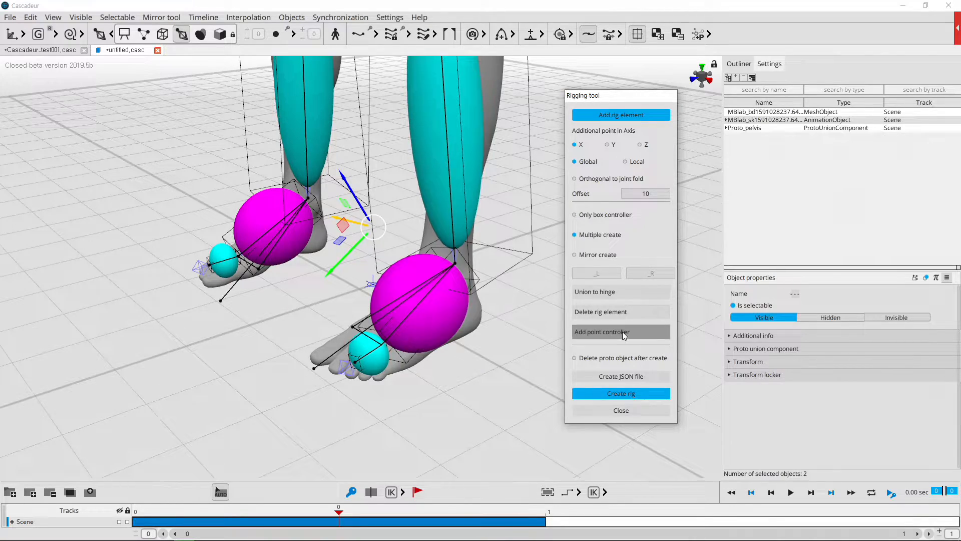
# Move the two new foot point controllers back from the toes to the bottom of the heels, aligning them in the side view.
pyautogui.moveTo(467, 389); pyautogui.dragTo(414, 420, button='right')
pyautogui.click(318, 370)
pyautogui.keyDown('shift'); pyautogui.click(210, 317); pyautogui.keyUp('shift')
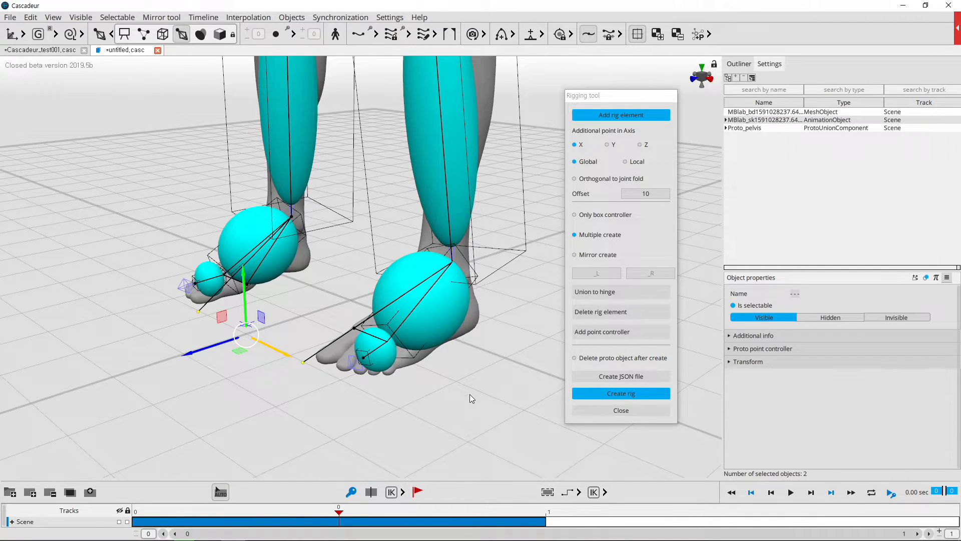
pyautogui.moveTo(389, 404); pyautogui.dragTo(350, 360, button='right')
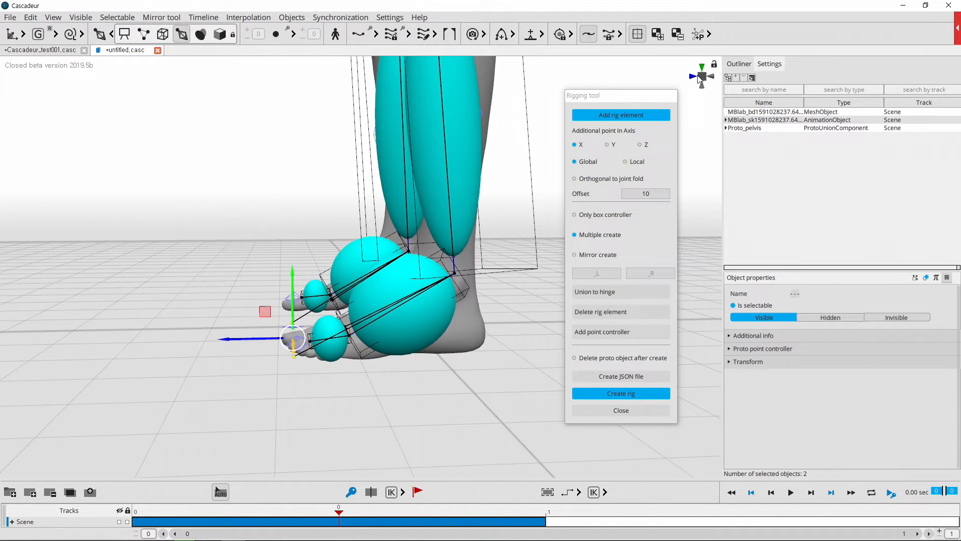
pyautogui.click(711, 78)
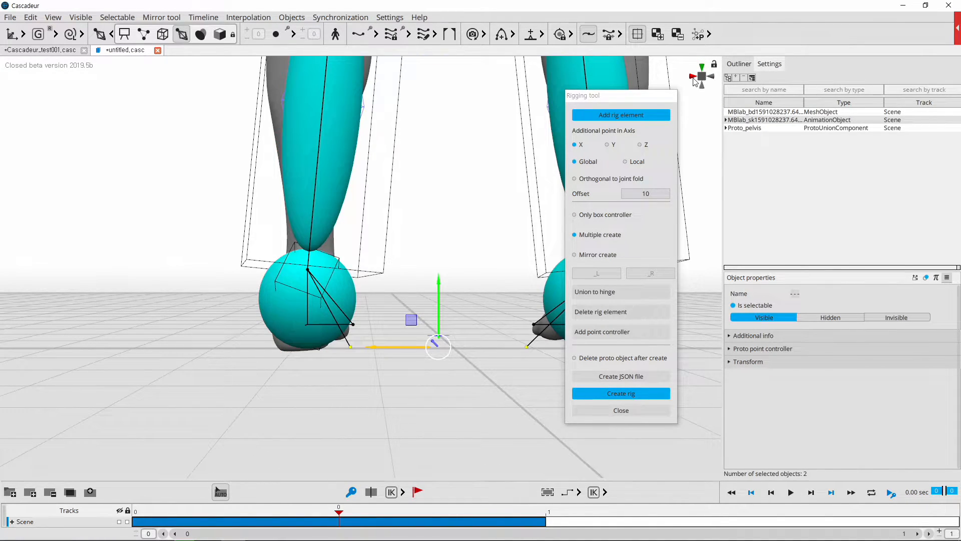
pyautogui.click(695, 78)
pyautogui.moveTo(252, 347); pyautogui.dragTo(391, 350)
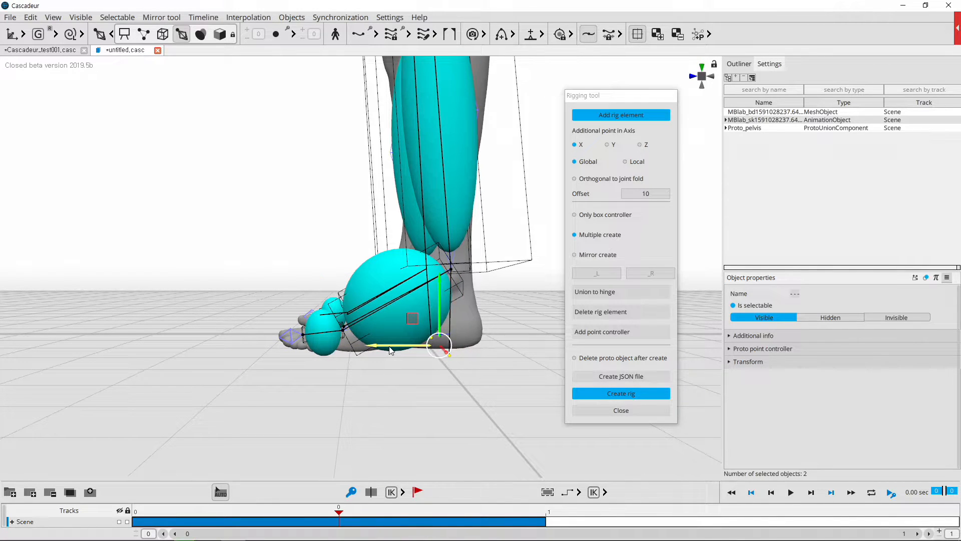
pyautogui.click(703, 79)
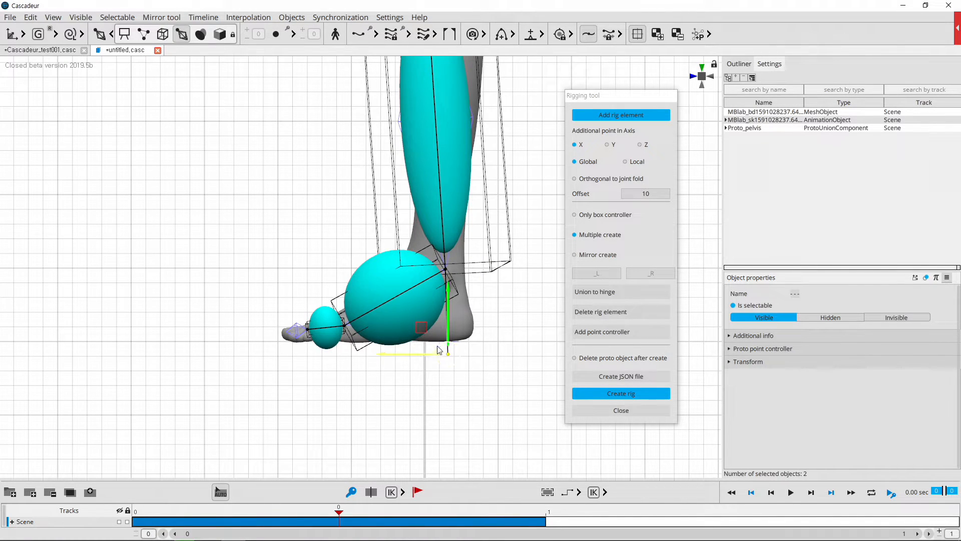
pyautogui.moveTo(417, 345); pyautogui.dragTo(422, 345)
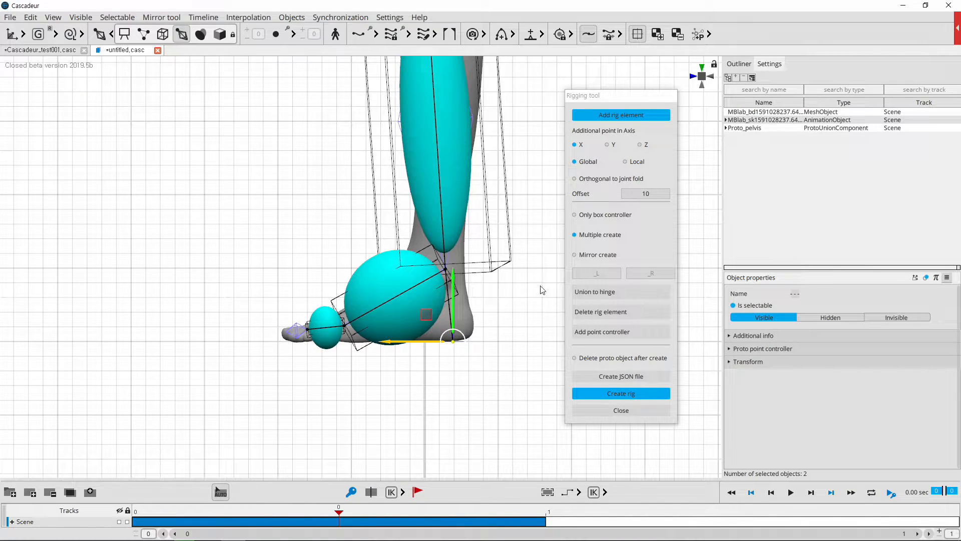
# Scale the two heel point controllers apart along the X axis so each sits under its own heel.
pyautogui.click(699, 81)
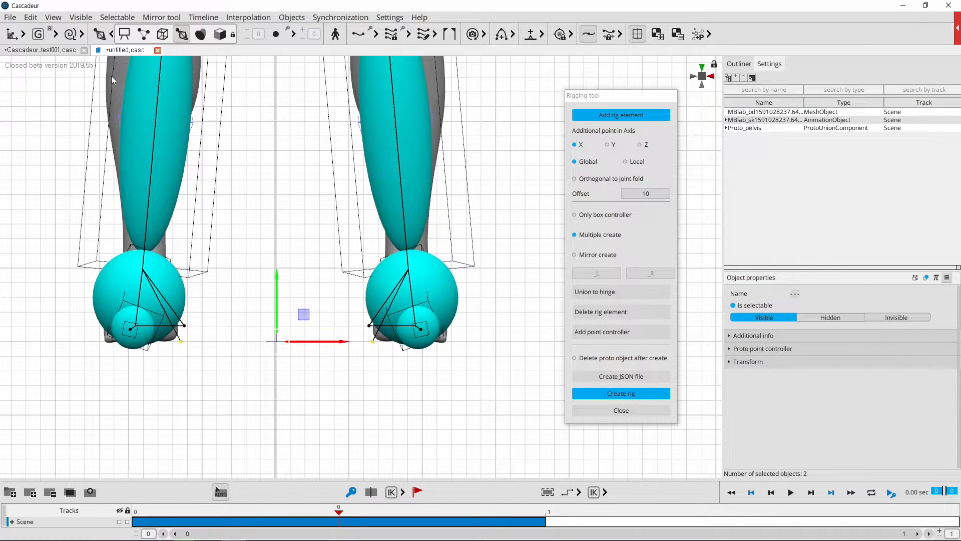
pyautogui.click(14, 37)
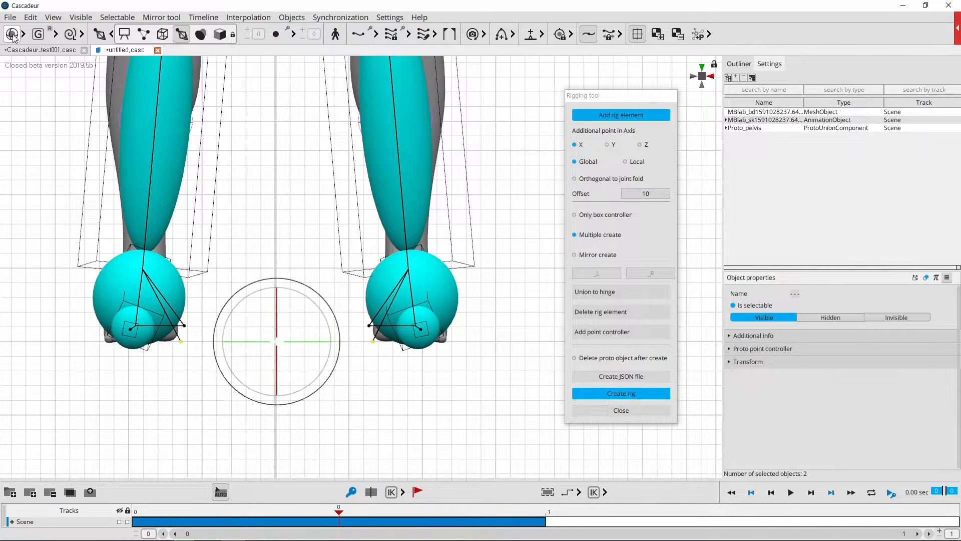
pyautogui.click(24, 35)
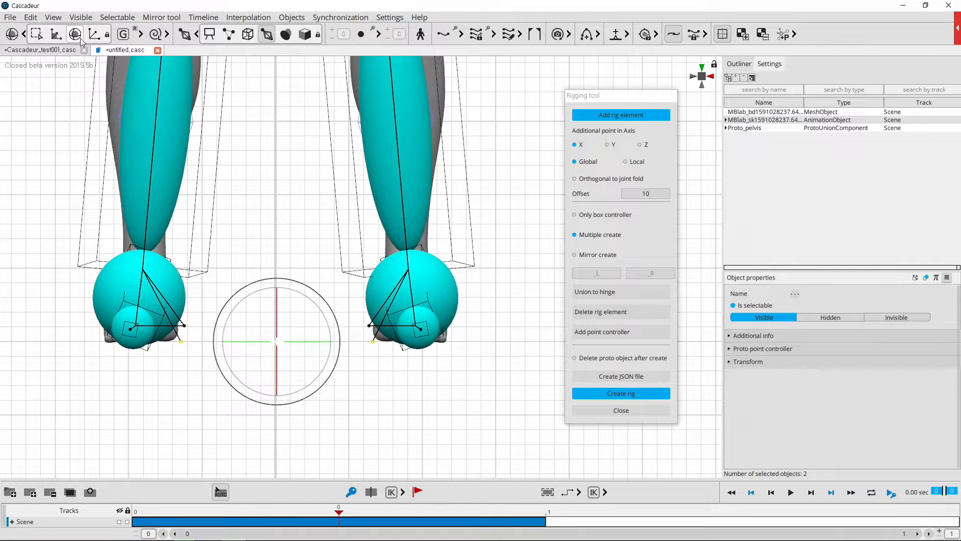
pyautogui.click(94, 33)
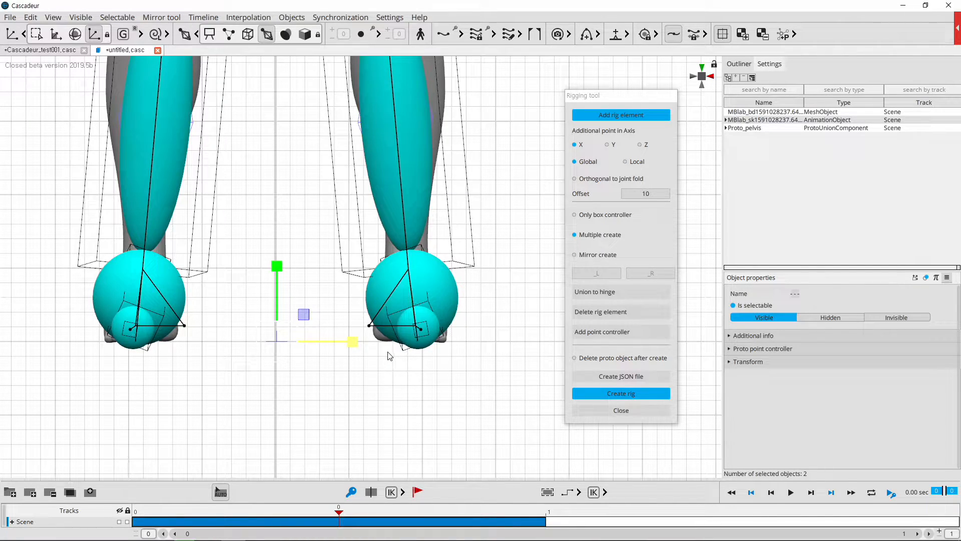
pyautogui.moveTo(256, 182); pyautogui.dragTo(458, 358, button='right')
pyautogui.moveTo(519, 336); pyautogui.dragTo(585, 359, button='right')
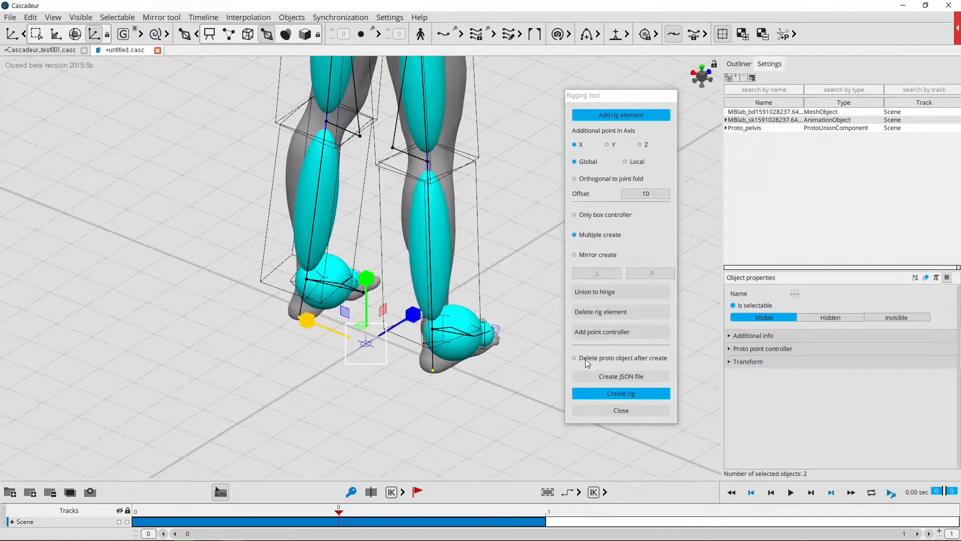
# Turn off multiple creation and add a single rig element for the left hand from the hand_L and middle01_L joints.
pyautogui.moveTo(509, 416); pyautogui.dragTo(424, 369, button='right')
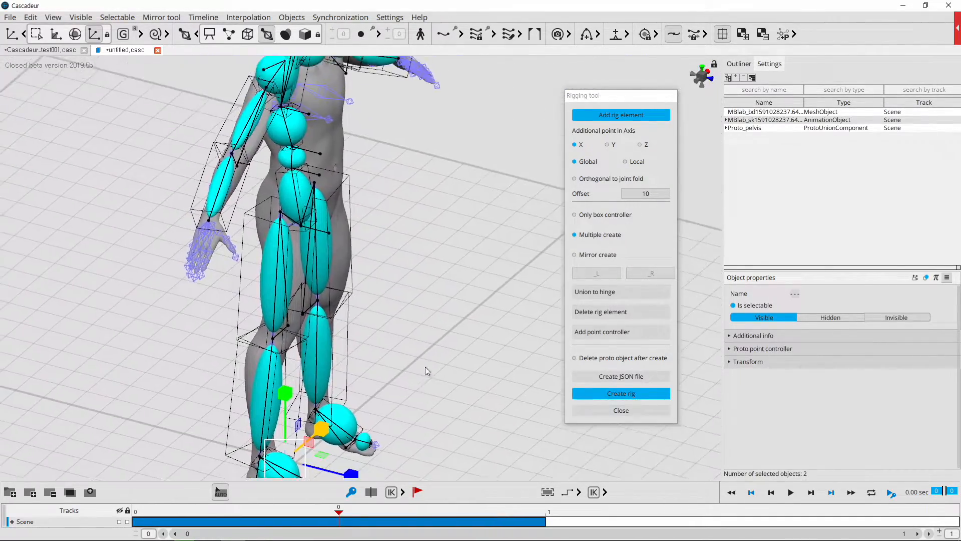
pyautogui.click(443, 292)
pyautogui.moveTo(411, 313)
pyautogui.mouseDown(button='right')
pyautogui.moveTo(242, 309)
pyautogui.moveTo(397, 313)
pyautogui.moveTo(425, 294)
pyautogui.moveTo(362, 302)
pyautogui.moveTo(432, 283)
pyautogui.moveTo(386, 329)
pyautogui.moveTo(398, 324)
pyautogui.mouseUp(button='right')
pyautogui.click(401, 272)
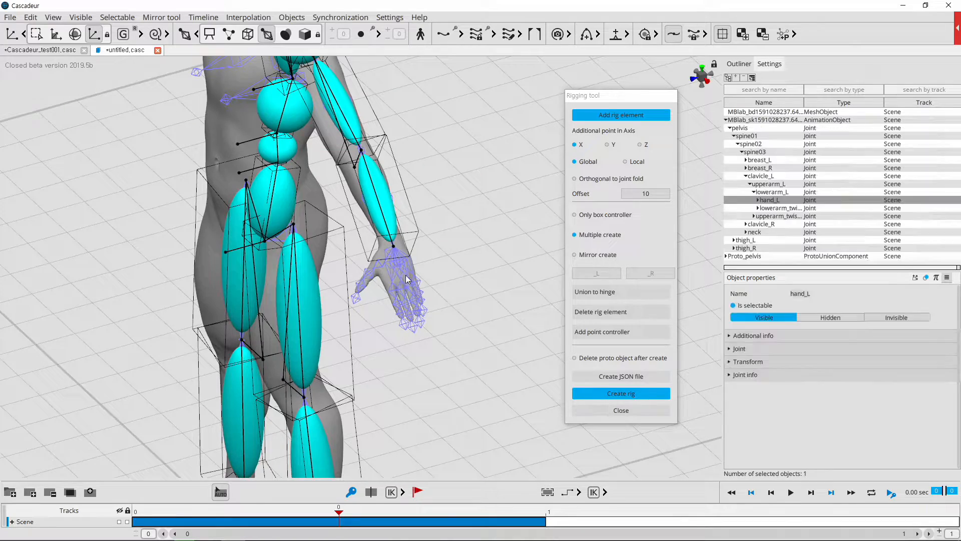
pyautogui.moveTo(349, 371); pyautogui.dragTo(480, 342, button='right')
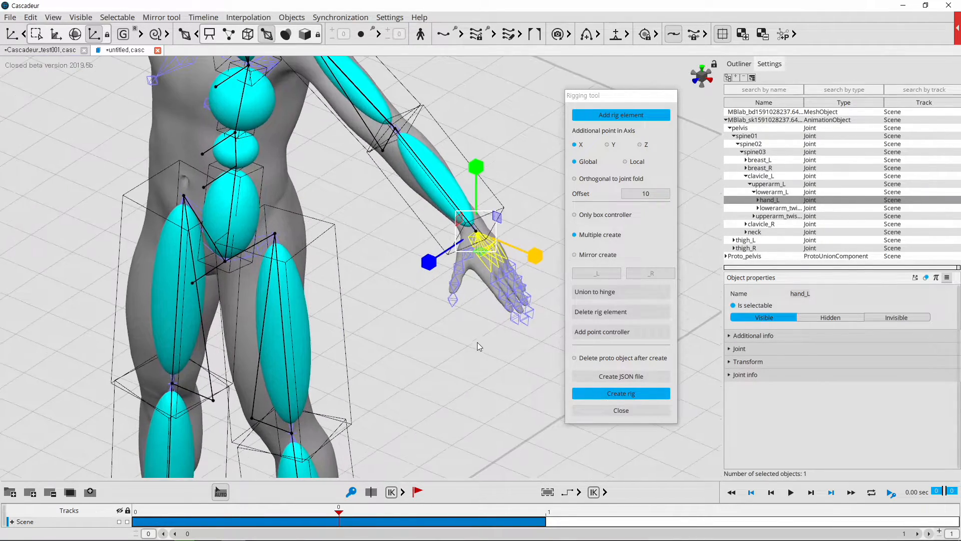
pyautogui.keyDown('alt'); pyautogui.moveTo(479, 341); pyautogui.dragTo(383, 363, button='middle'); pyautogui.keyUp('alt')
pyautogui.keyDown('alt'); pyautogui.moveTo(383, 363); pyautogui.dragTo(421, 358, button='right'); pyautogui.keyUp('alt')
pyautogui.keyDown('alt'); pyautogui.moveTo(401, 386); pyautogui.dragTo(390, 397); pyautogui.keyUp('alt')
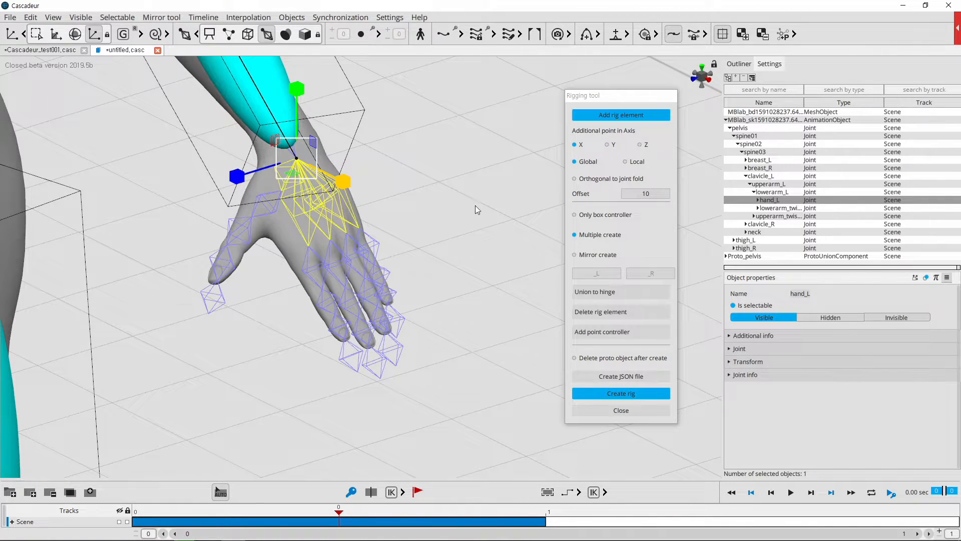
pyautogui.click(582, 237)
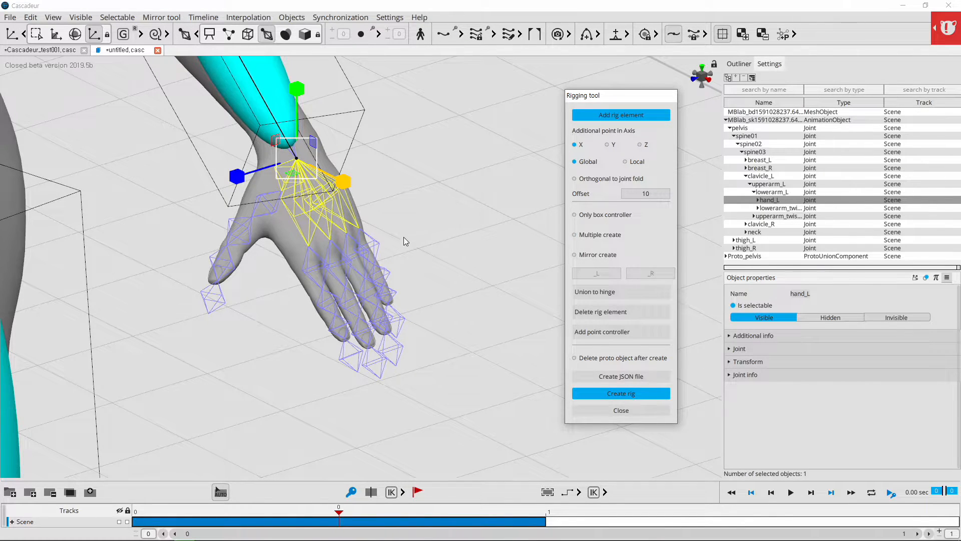
pyautogui.keyDown('shift'); pyautogui.click(341, 254); pyautogui.keyUp('shift')
pyautogui.scroll(3, 397, 293)
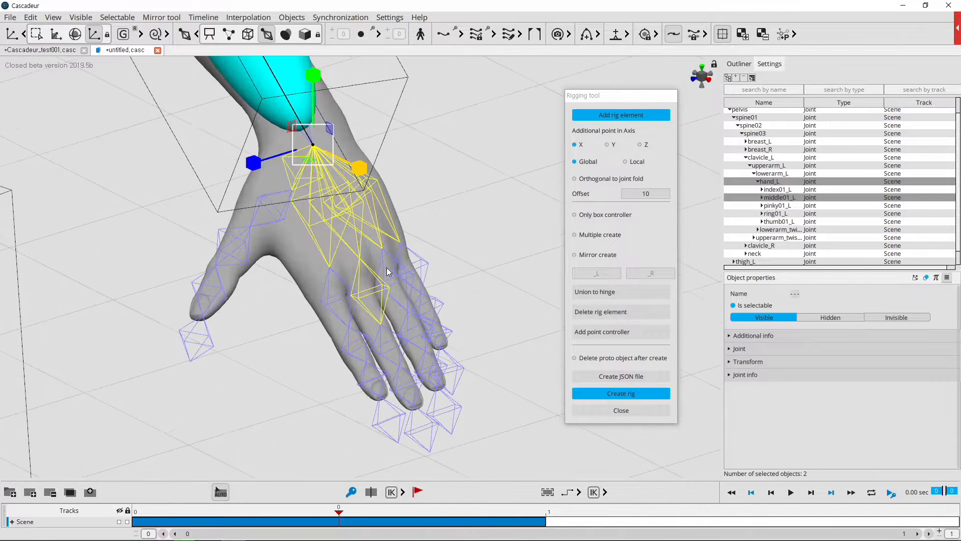
pyautogui.click(625, 116)
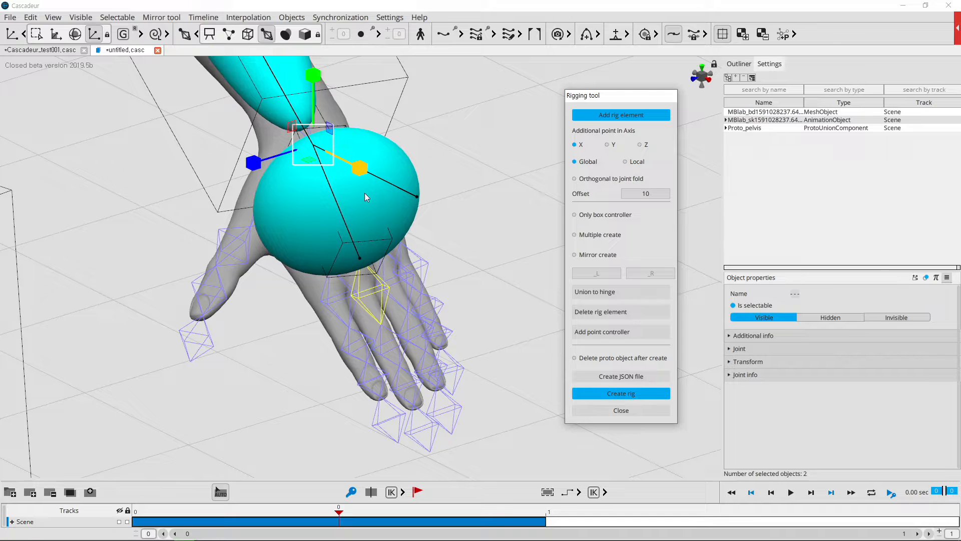
# Add rig elements for the left index finger joints index01_L to index03_L with Only box controller and Multiple create enabled.
pyautogui.keyDown('alt'); pyautogui.moveTo(485, 269); pyautogui.dragTo(417, 331); pyautogui.keyUp('alt')
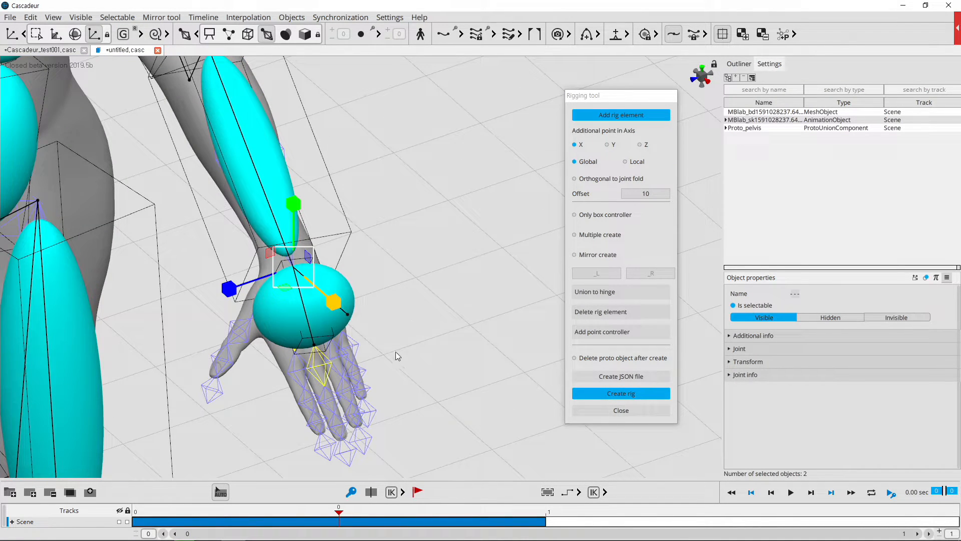
pyautogui.keyDown('alt'); pyautogui.moveTo(375, 364); pyautogui.dragTo(475, 265, button='middle'); pyautogui.keyUp('alt')
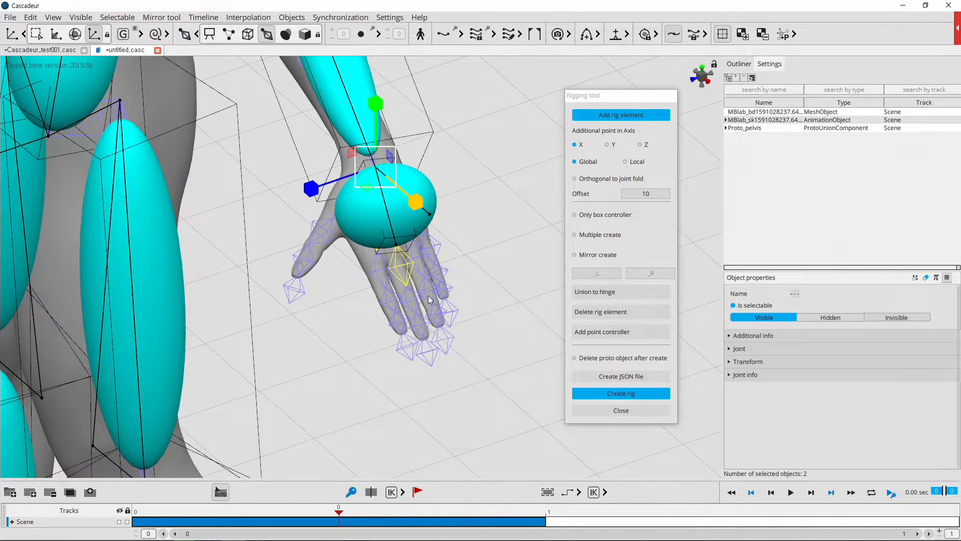
pyautogui.scroll(5, 428, 301)
pyautogui.click(390, 274)
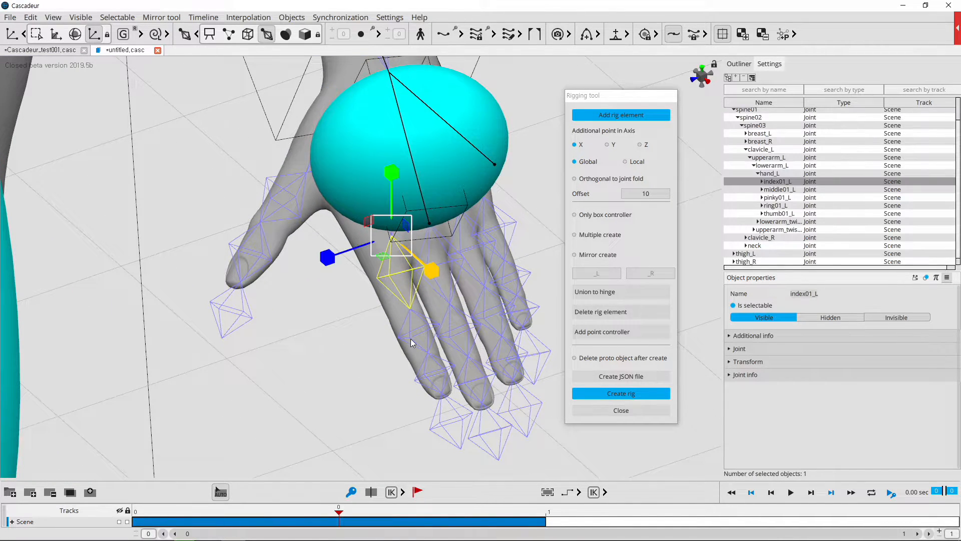
pyautogui.keyDown('shift'); pyautogui.click(416, 335); pyautogui.keyUp('shift')
pyautogui.keyDown('shift'); pyautogui.click(425, 382); pyautogui.keyUp('shift')
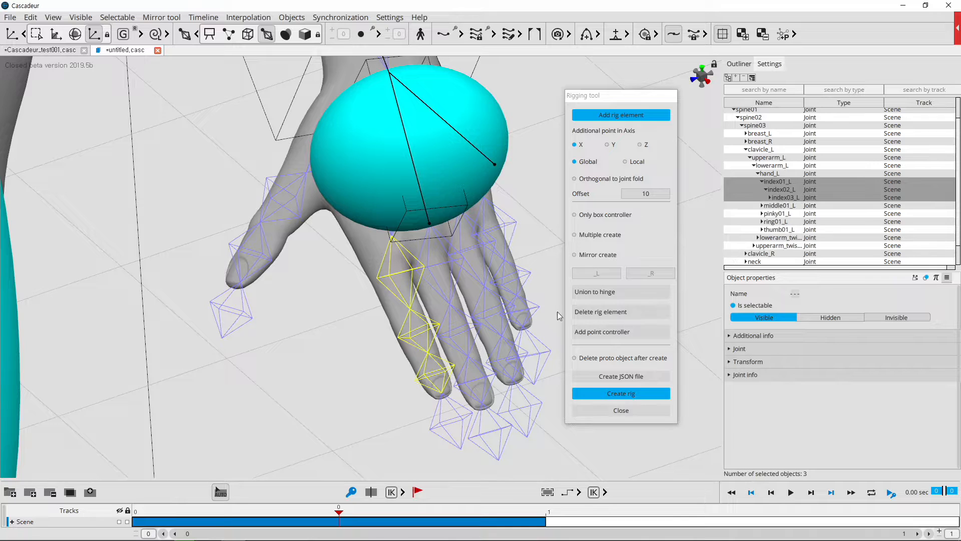
pyautogui.click(597, 215)
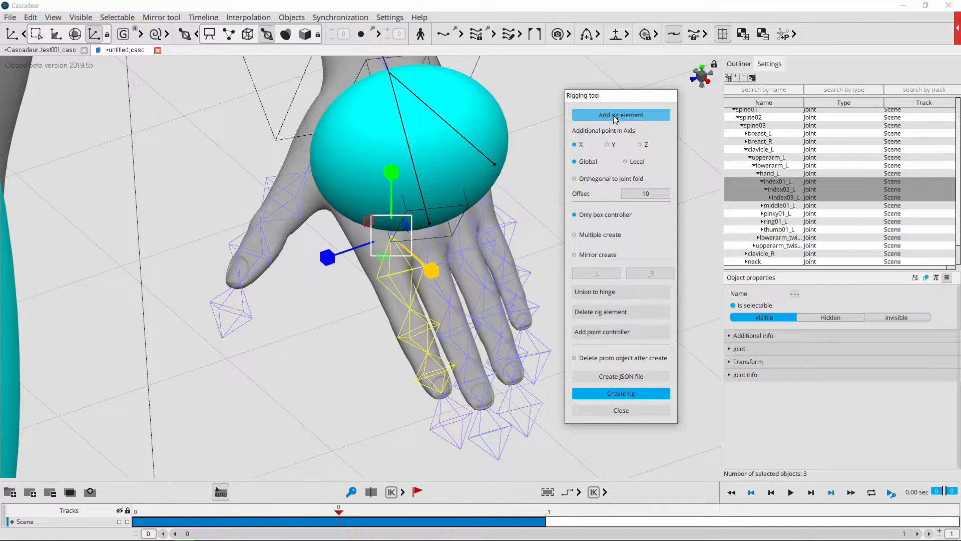
pyautogui.click(575, 235)
pyautogui.click(619, 118)
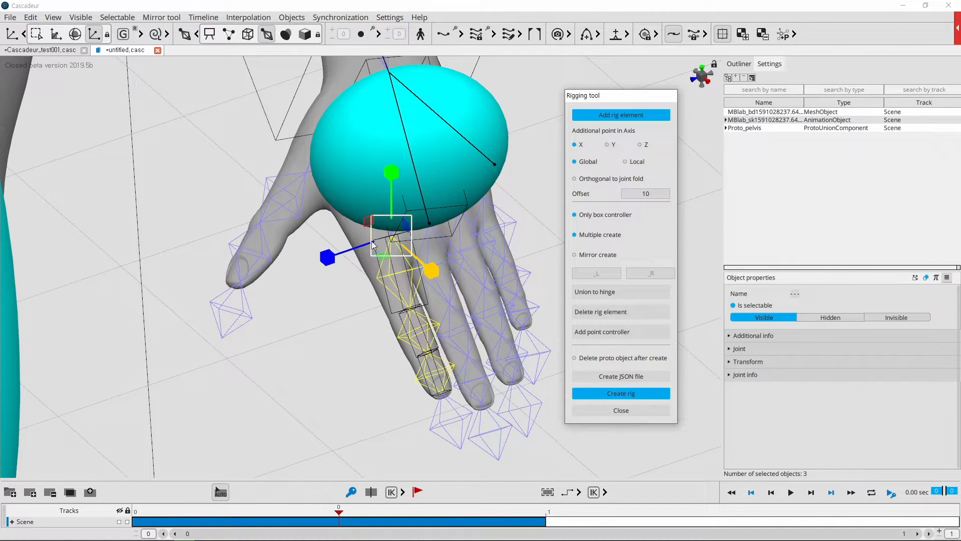
# Add box-controller rig elements for the left thumb joints thumb01_L, thumb02_L and thumb03_L.
pyautogui.click(286, 207)
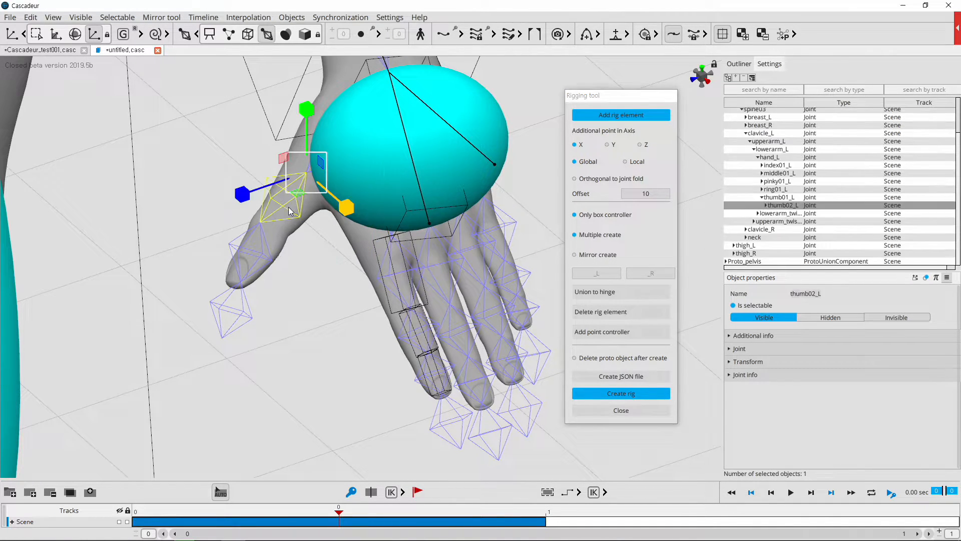
pyautogui.keyDown('shift'); pyautogui.click(270, 261); pyautogui.keyUp('shift')
pyautogui.keyDown('alt'); pyautogui.moveTo(302, 280); pyautogui.dragTo(383, 300); pyautogui.keyUp('alt')
pyautogui.keyDown('shift'); pyautogui.click(403, 261); pyautogui.keyUp('shift')
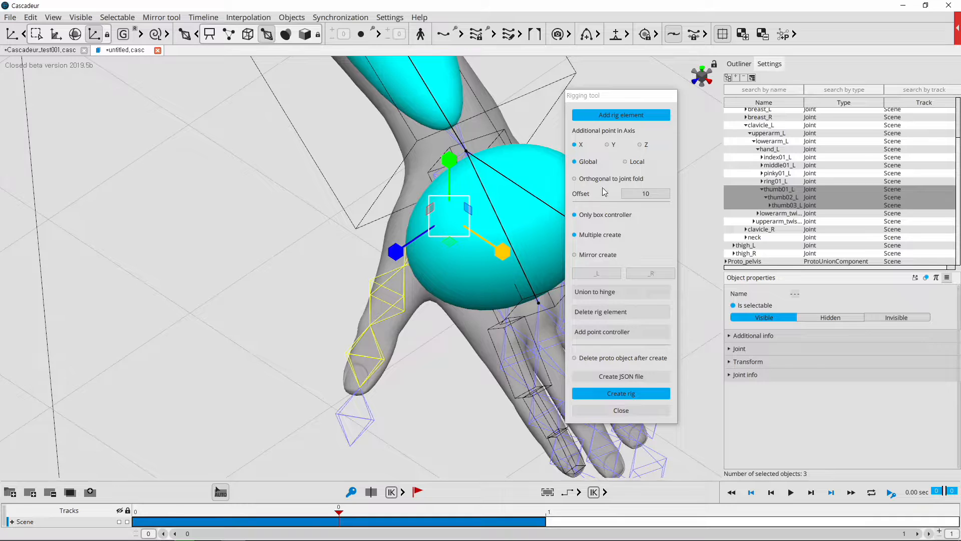
pyautogui.click(622, 115)
# Add box-controller rig elements for the left middle finger joints middle01_L, middle02_L and middle03_L.
pyautogui.keyDown('alt'); pyautogui.moveTo(491, 363); pyautogui.dragTo(372, 289); pyautogui.keyUp('alt')
pyautogui.click(393, 303)
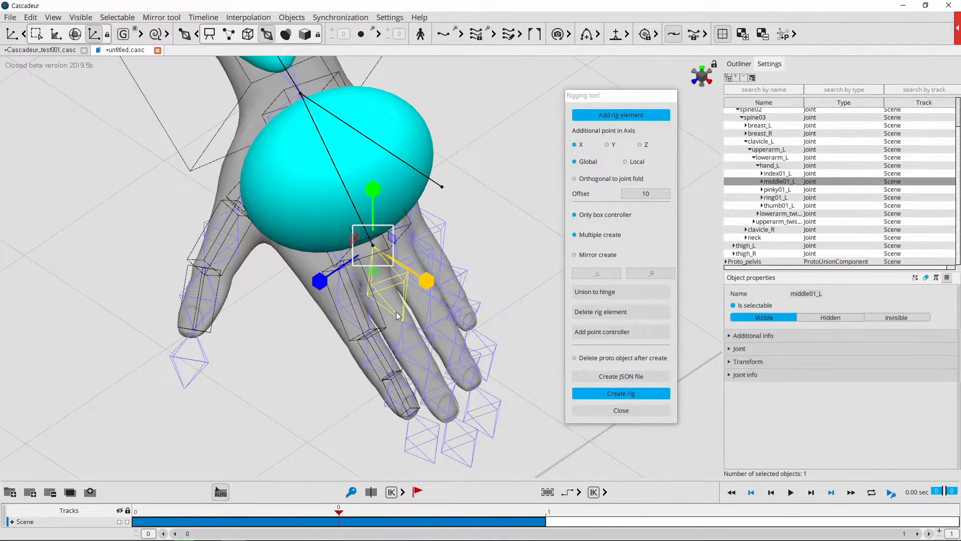
pyautogui.keyDown('shift'); pyautogui.click(411, 359); pyautogui.keyUp('shift')
pyautogui.keyDown('shift'); pyautogui.click(443, 383); pyautogui.keyUp('shift')
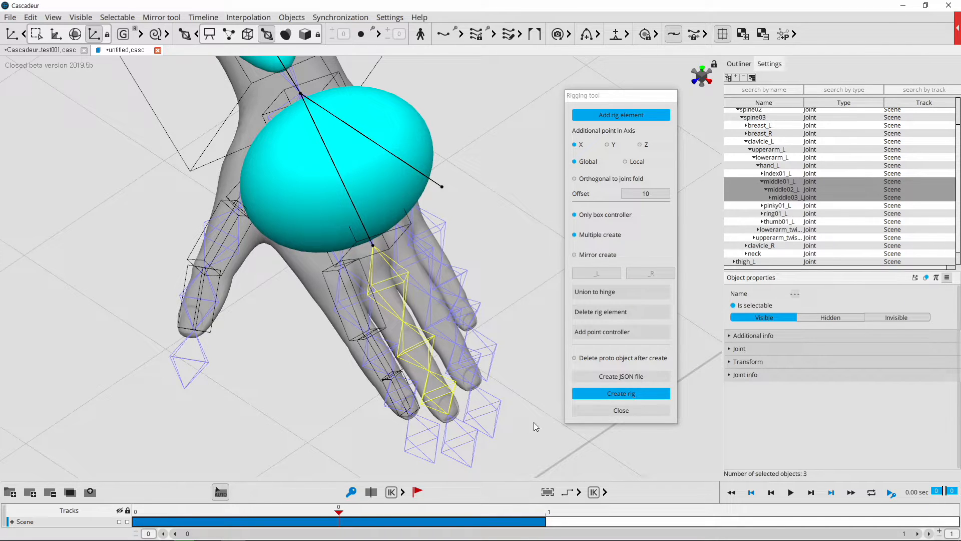
pyautogui.click(614, 118)
# Add box-controller rig elements for the left ring finger joints ring01_L, ring02_L and ring03_L.
pyautogui.keyDown('alt'); pyautogui.moveTo(504, 262); pyautogui.dragTo(473, 251); pyautogui.keyUp('alt')
pyautogui.click(342, 204)
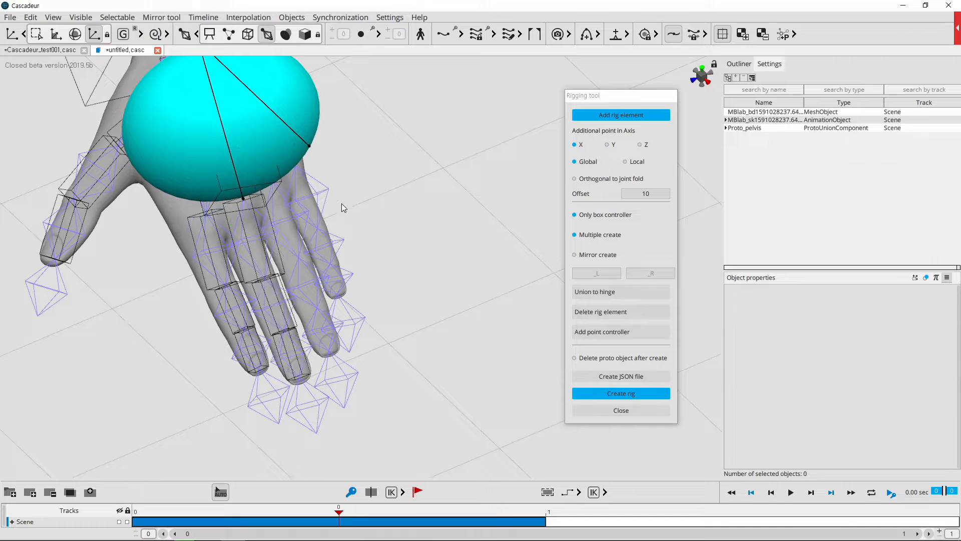
pyautogui.click(313, 203)
pyautogui.click(293, 235)
pyautogui.click(292, 251)
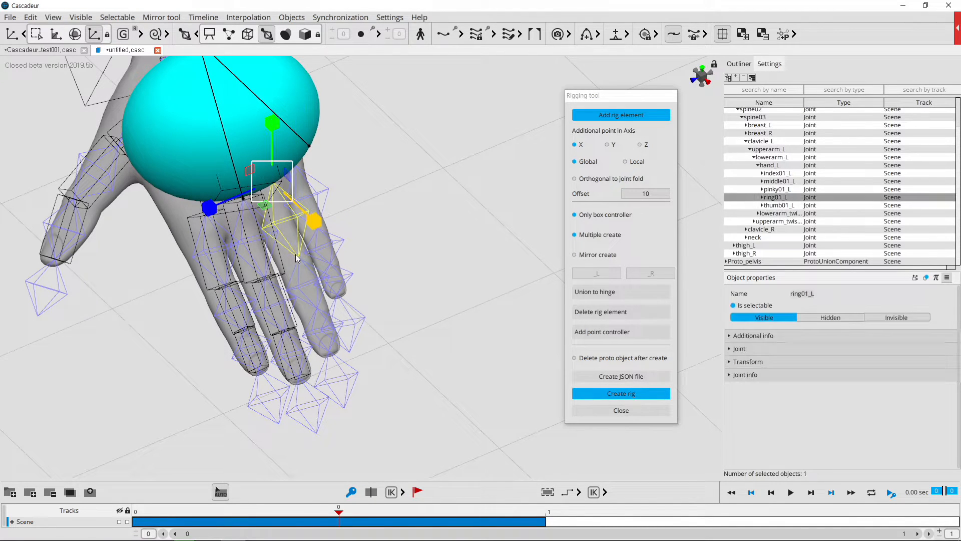
pyautogui.keyDown('shift'); pyautogui.click(318, 286); pyautogui.keyUp('shift')
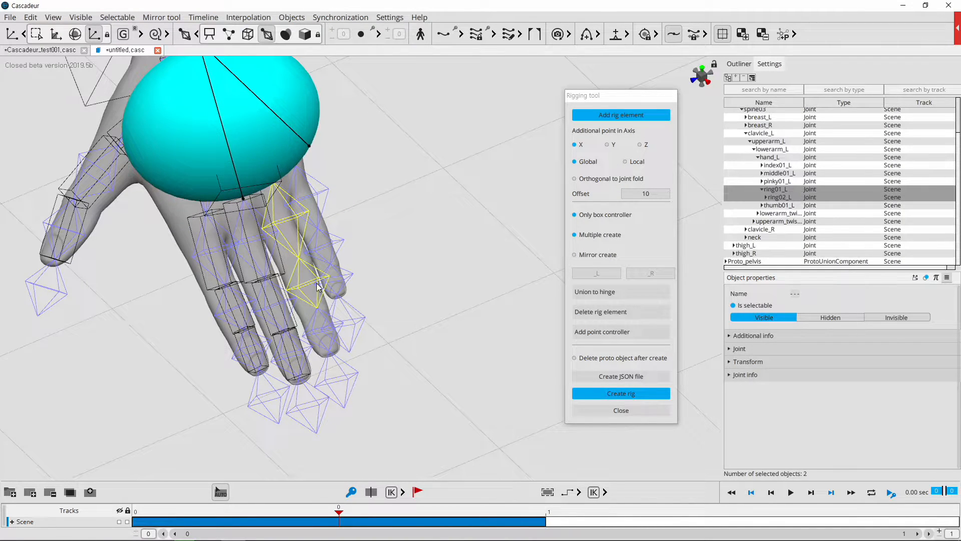
pyautogui.keyDown('shift'); pyautogui.click(326, 328); pyautogui.keyUp('shift')
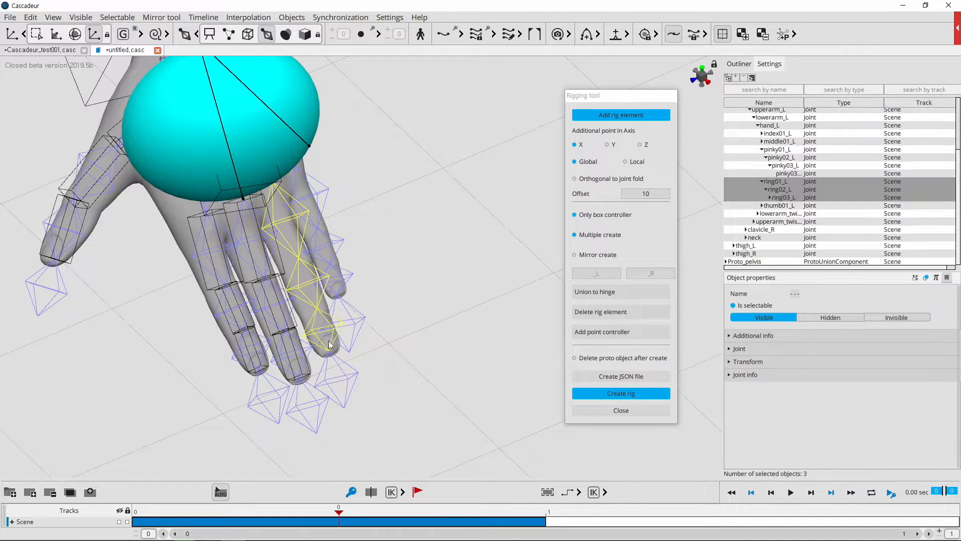
pyautogui.click(617, 115)
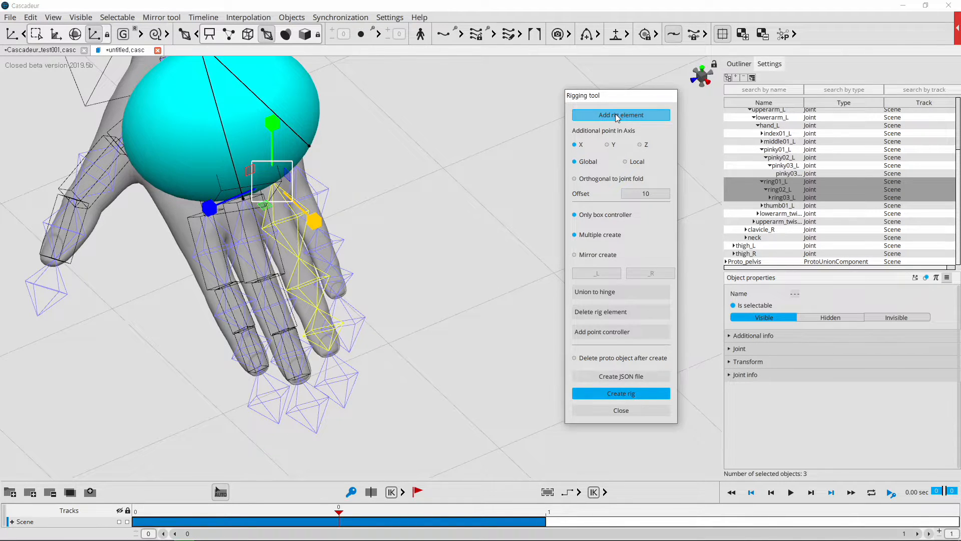
# Add box-controller rig elements for the left little finger joints pinky01_L, pinky02_L and pinky03_L.
pyautogui.click(329, 198)
pyautogui.keyDown('shift'); pyautogui.click(340, 245); pyautogui.keyUp('shift')
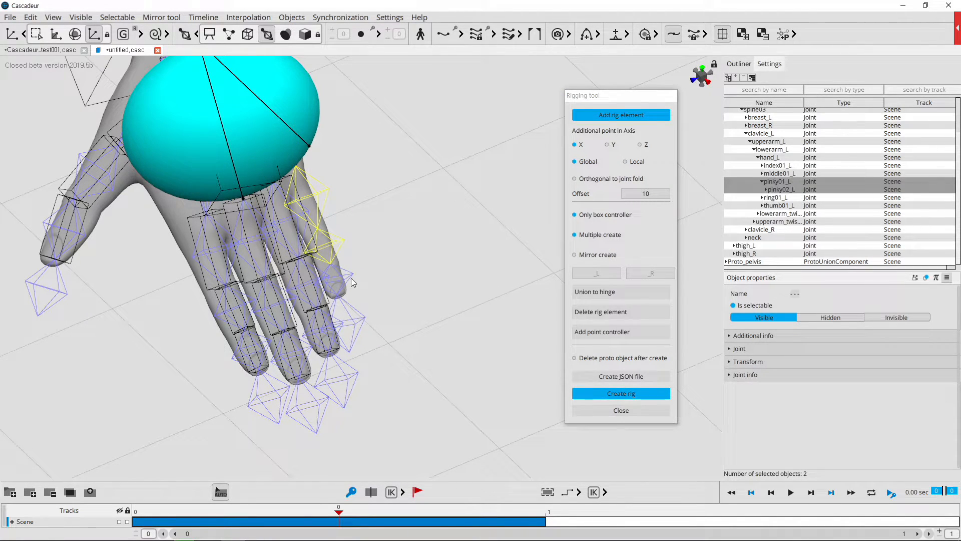
pyautogui.keyDown('shift'); pyautogui.click(350, 280); pyautogui.keyUp('shift')
pyautogui.click(595, 165)
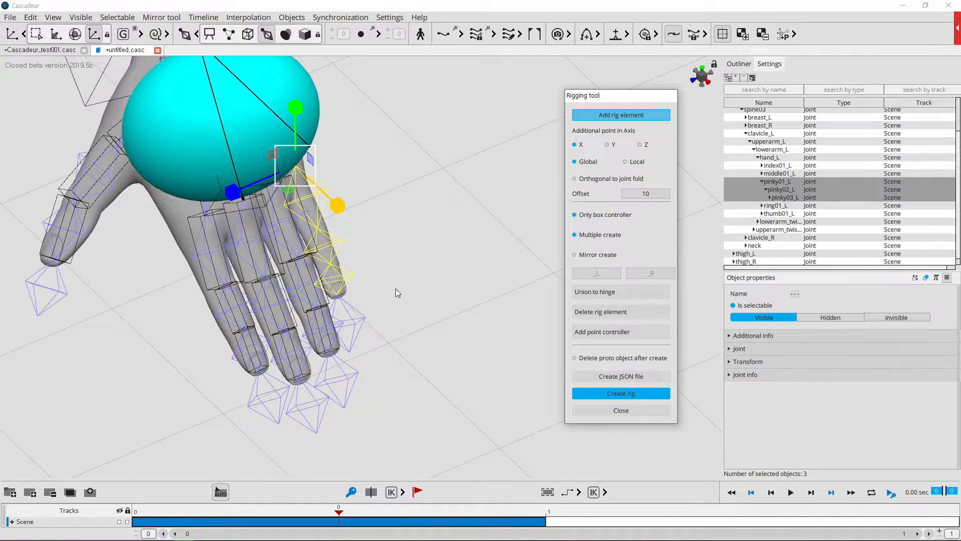
# Add a single rig element for the right hand from hand_R and middle01_R, with Only box controller and Multiple create turned off.
pyautogui.scroll(-5, 409, 299)
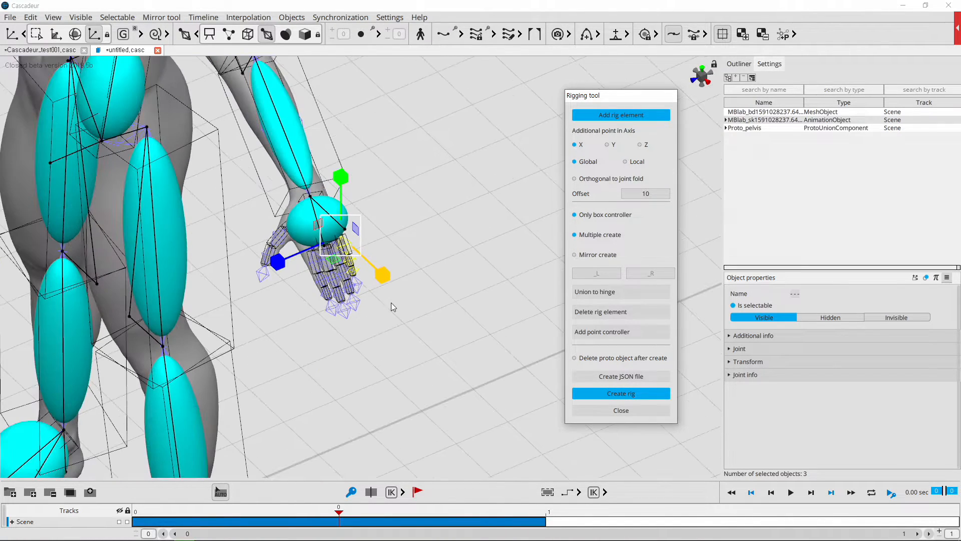
pyautogui.scroll(-5, 298, 311)
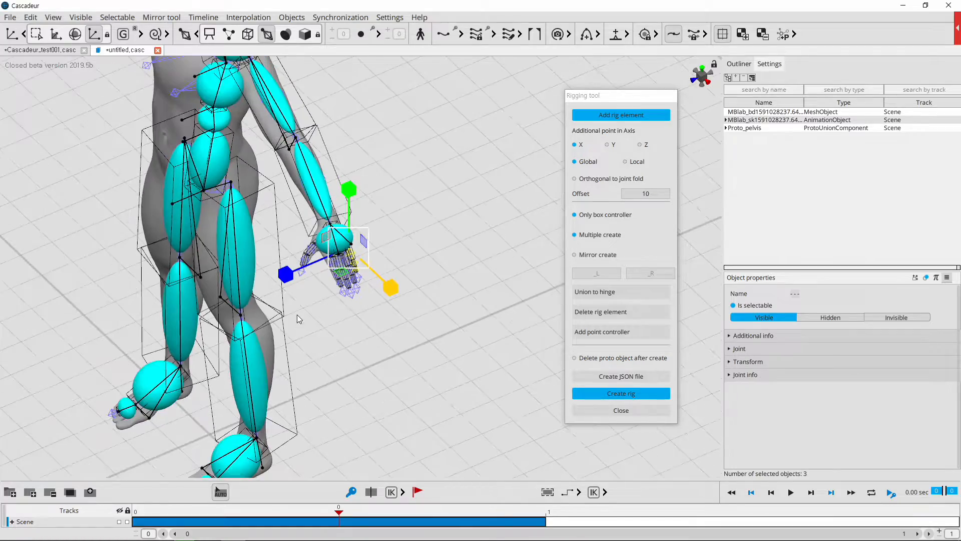
pyautogui.keyDown('alt'); pyautogui.moveTo(203, 257); pyautogui.dragTo(197, 349); pyautogui.keyUp('alt')
pyautogui.keyDown('alt'); pyautogui.moveTo(194, 345); pyautogui.dragTo(351, 290, button='middle'); pyautogui.keyUp('alt')
pyautogui.scroll(8, 352, 289)
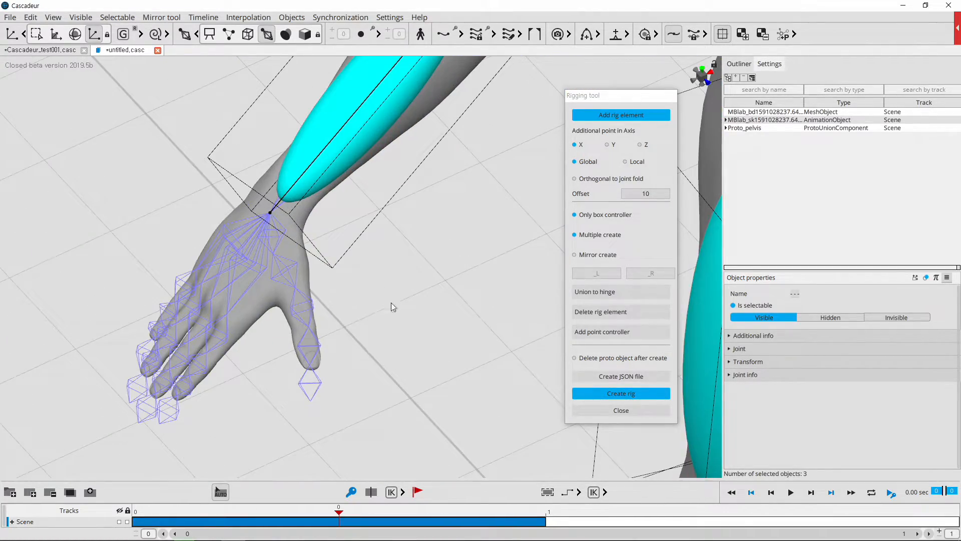
pyautogui.click(377, 319)
pyautogui.keyDown('alt'); pyautogui.moveTo(377, 319); pyautogui.dragTo(388, 312); pyautogui.keyUp('alt')
pyautogui.keyDown('alt'); pyautogui.moveTo(388, 312); pyautogui.dragTo(358, 252, button='middle'); pyautogui.keyUp('alt')
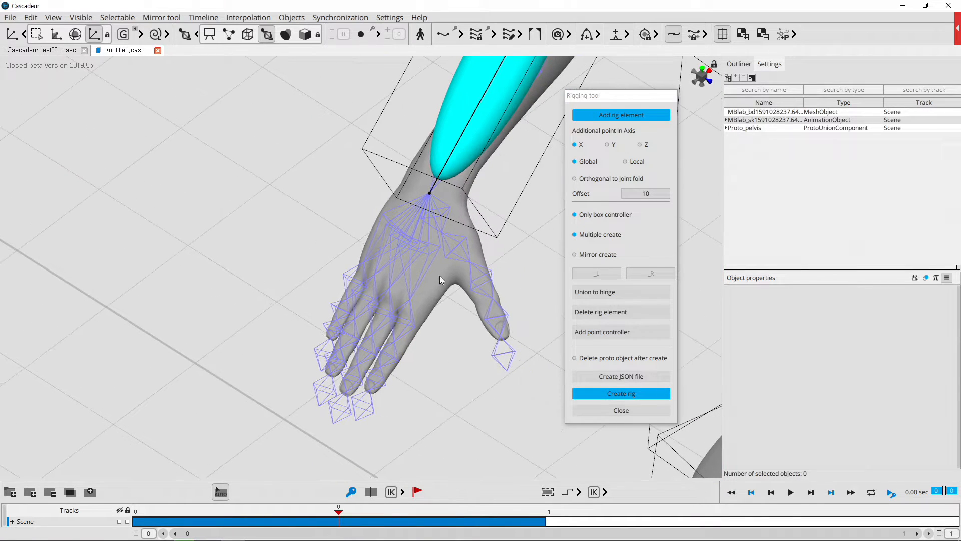
pyautogui.click(419, 231)
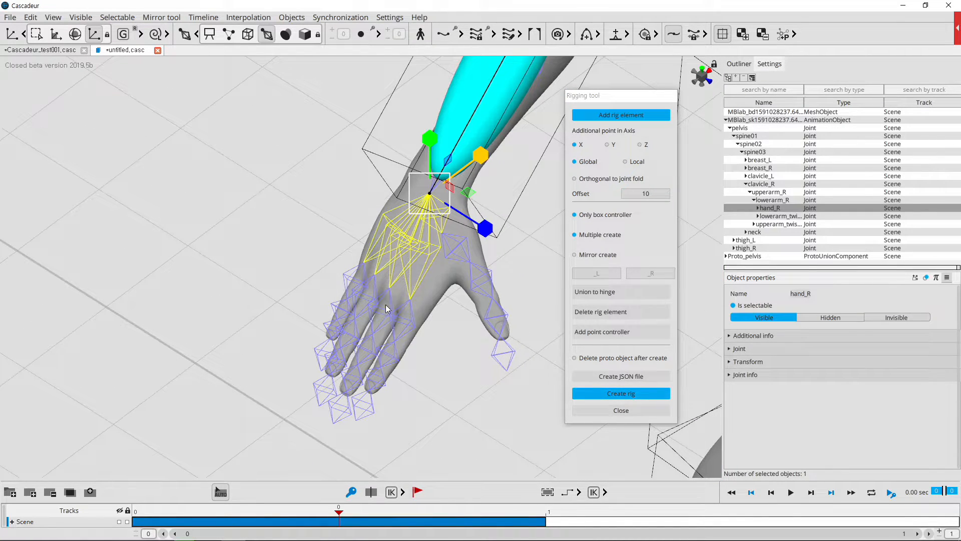
pyautogui.keyDown('shift'); pyautogui.click(402, 308); pyautogui.keyUp('shift')
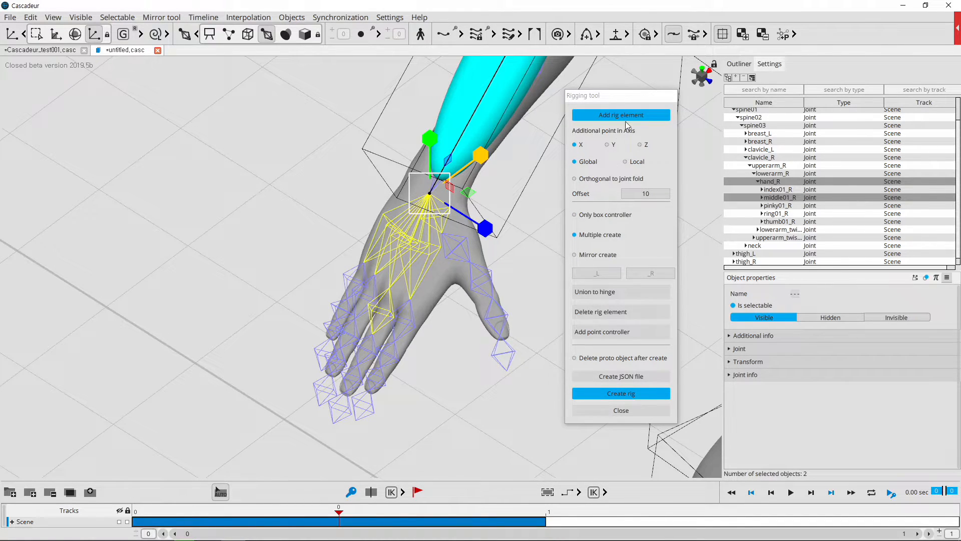
pyautogui.click(575, 235)
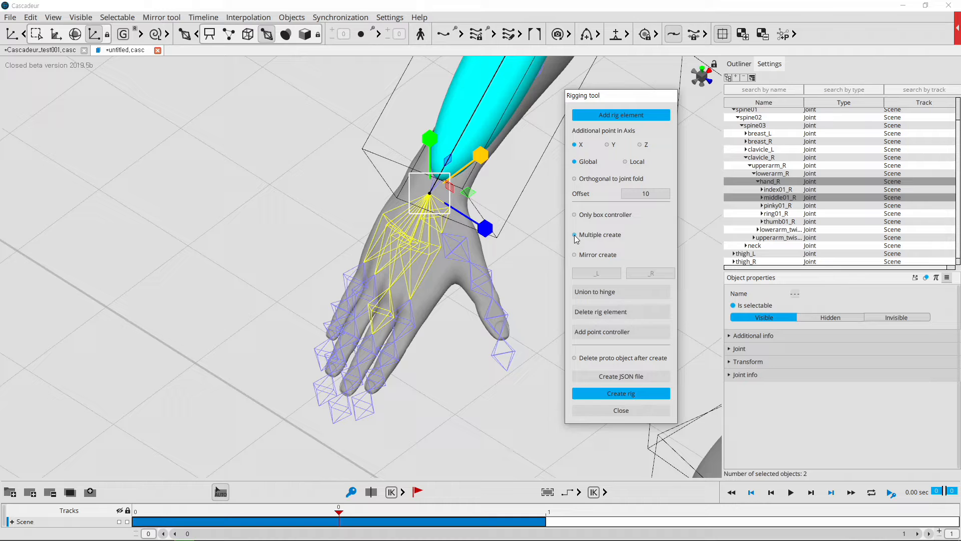
pyautogui.click(626, 116)
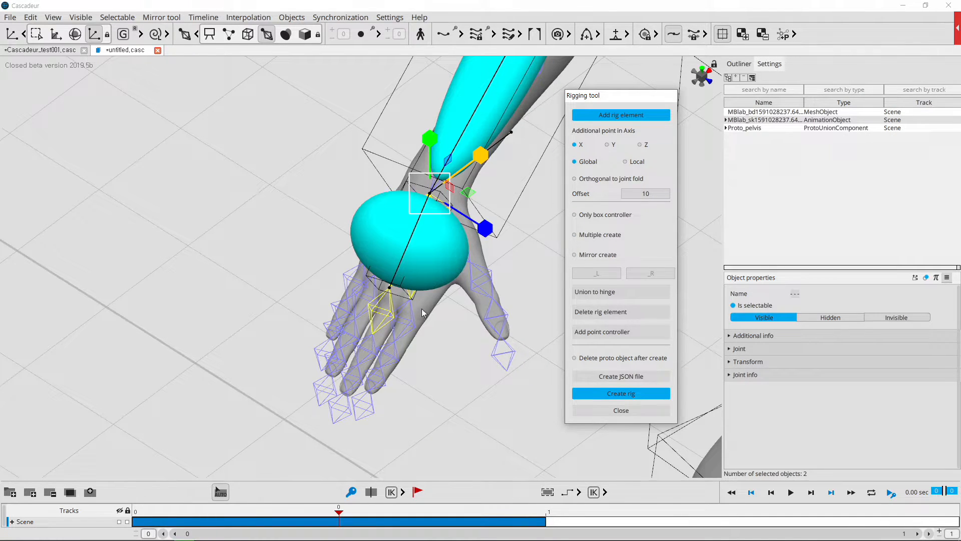
# Add rig elements for the right thumb joints thumb01_R to thumb03_R with Only box controller and Multiple create enabled.
pyautogui.keyDown('alt'); pyautogui.moveTo(443, 345); pyautogui.dragTo(420, 349); pyautogui.keyUp('alt')
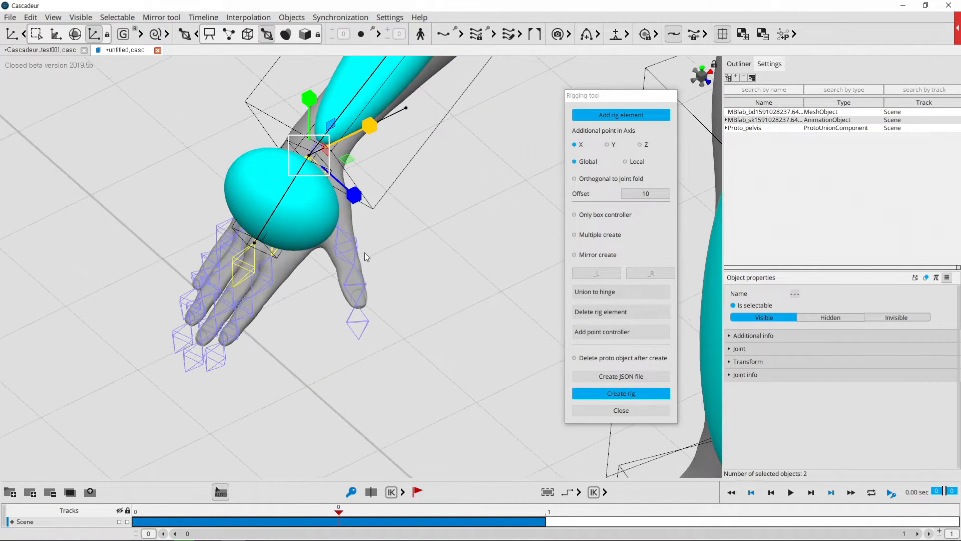
pyautogui.click(339, 228)
pyautogui.click(353, 247)
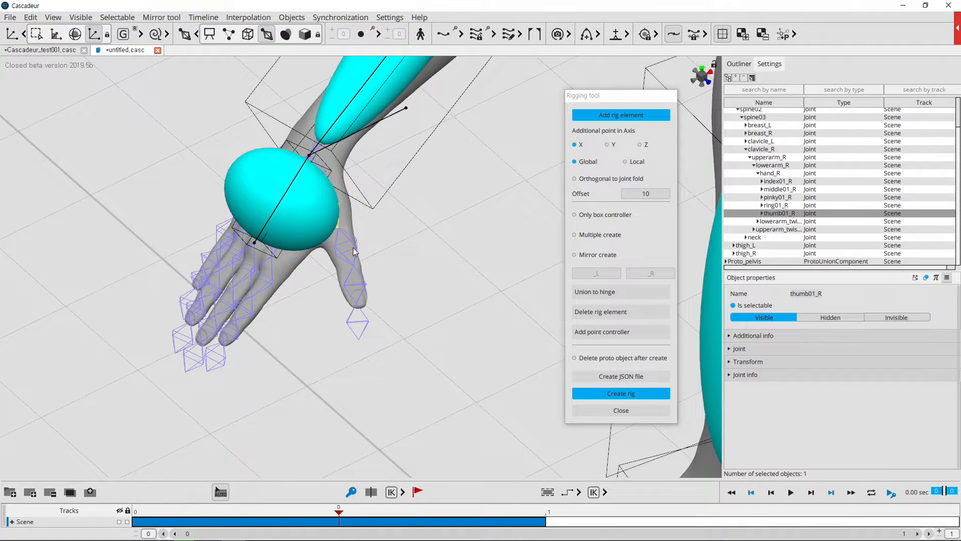
pyautogui.keyDown('shift'); pyautogui.click(365, 280); pyautogui.keyUp('shift')
pyautogui.click(575, 215)
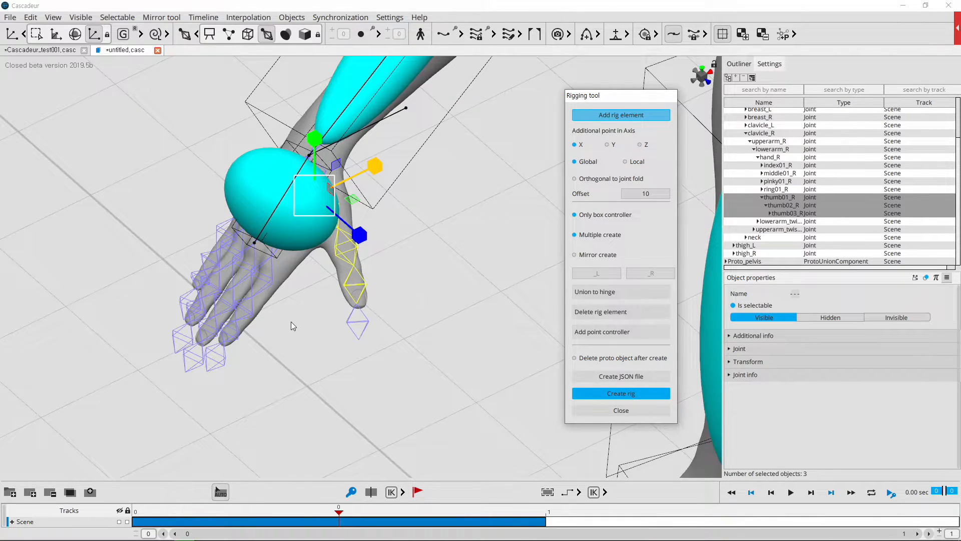
# Add box-controller rig elements for the right index finger joints index01_R, index02_R and index03_R.
pyautogui.keyDown('alt'); pyautogui.moveTo(287, 325); pyautogui.dragTo(317, 317); pyautogui.keyUp('alt')
pyautogui.click(433, 257)
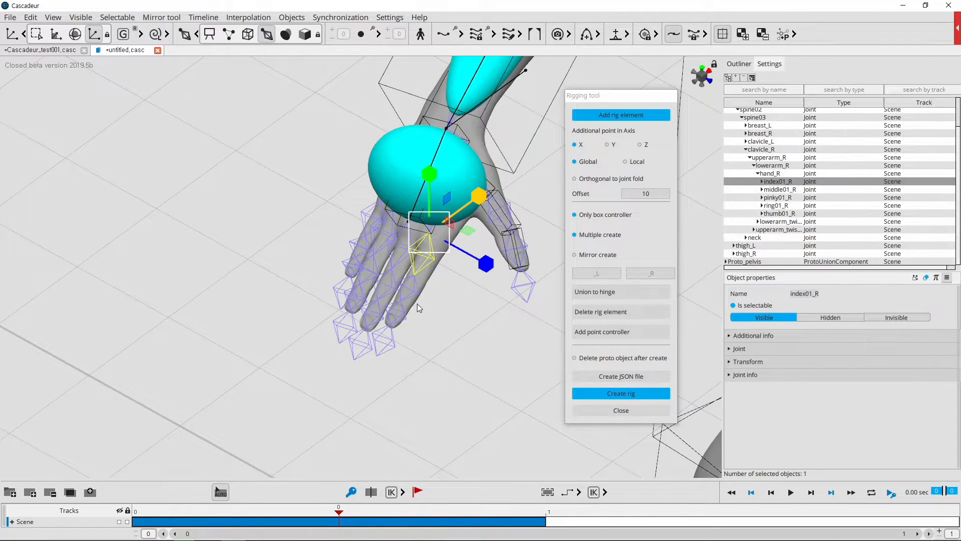
pyautogui.keyDown('shift'); pyautogui.click(418, 294); pyautogui.keyUp('shift')
pyautogui.keyDown('shift'); pyautogui.click(402, 319); pyautogui.keyUp('shift')
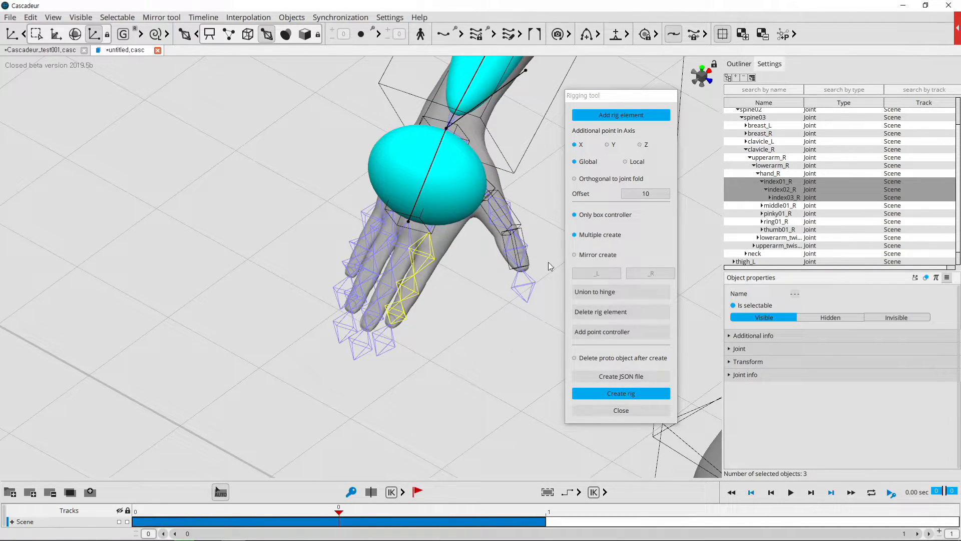
pyautogui.click(616, 118)
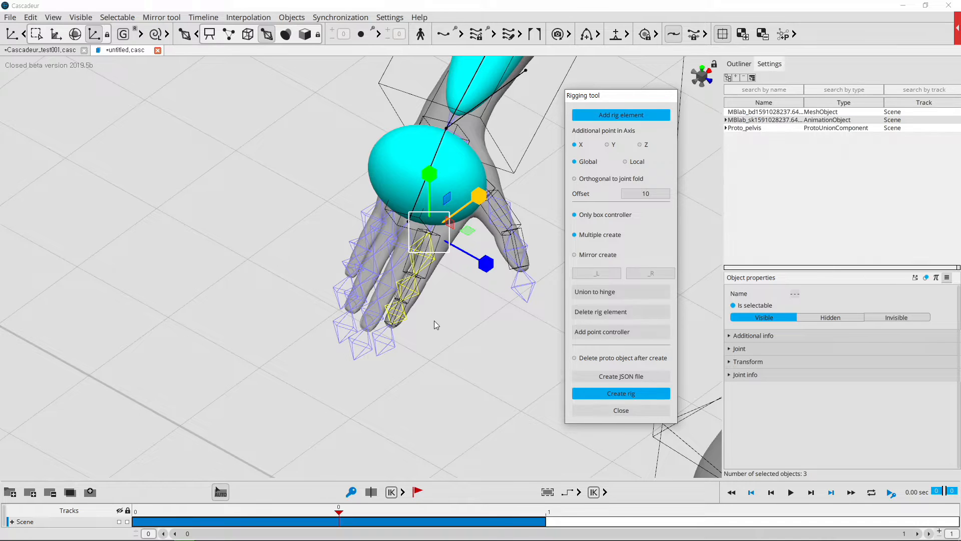
# Add box-controller rig elements for the right middle finger joints middle01_R, middle02_R and middle03_R.
pyautogui.keyDown('alt'); pyautogui.moveTo(434, 320); pyautogui.dragTo(450, 329); pyautogui.keyUp('alt')
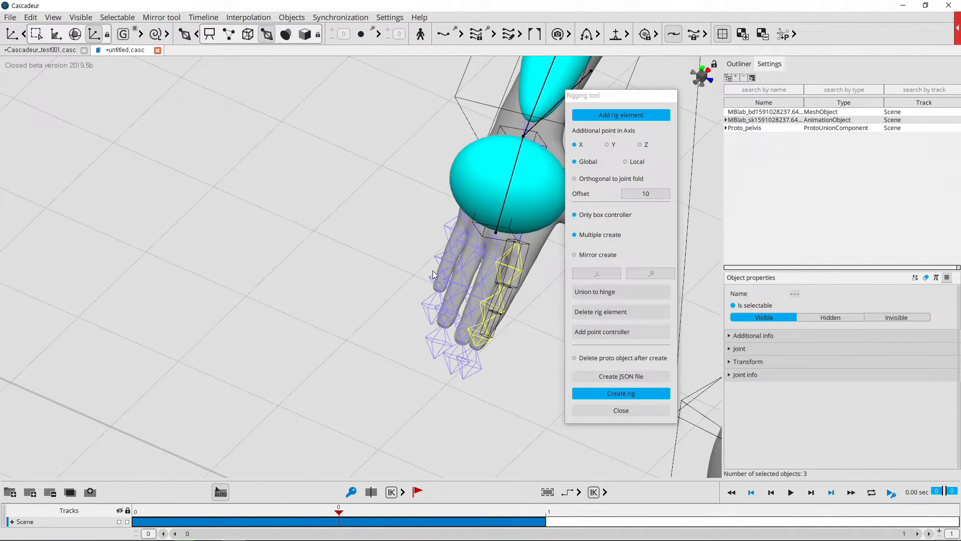
pyautogui.moveTo(530, 357); pyautogui.dragTo(443, 356, button='middle')
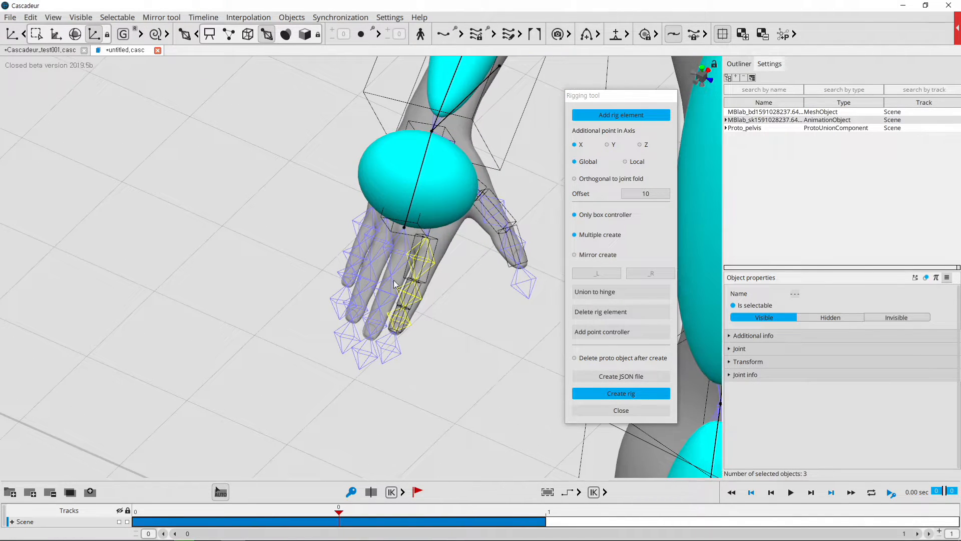
pyautogui.scroll(3, 395, 277)
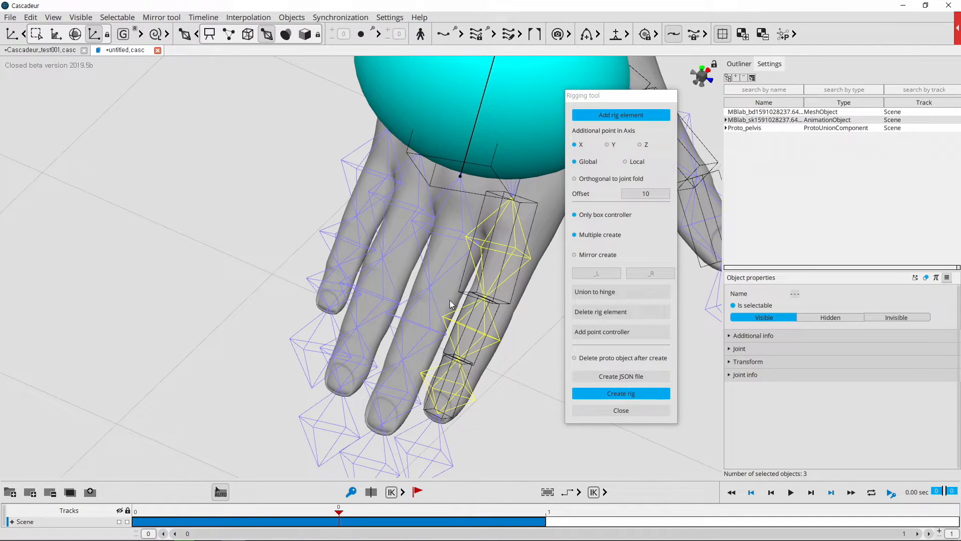
pyautogui.click(449, 267)
pyautogui.keyDown('shift'); pyautogui.click(433, 314); pyautogui.keyUp('shift')
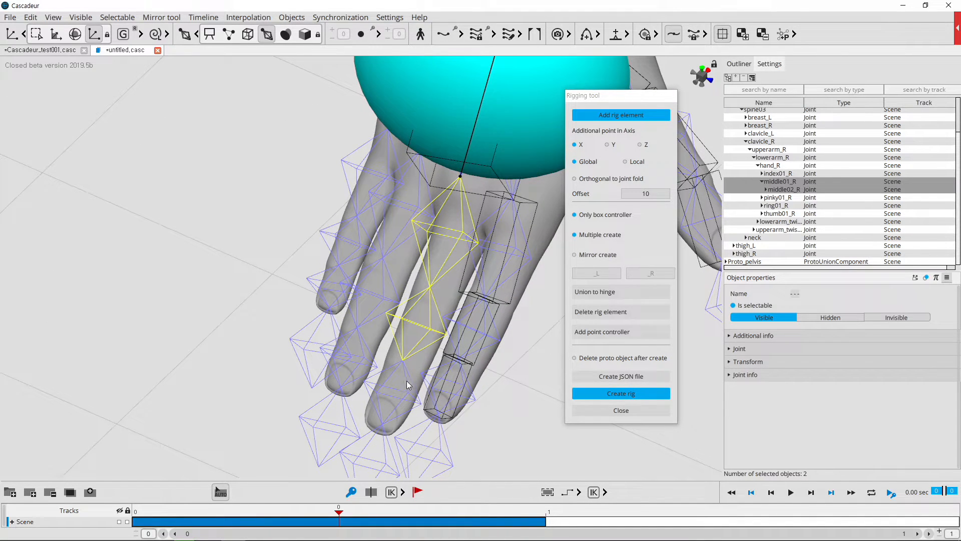
pyautogui.keyDown('shift'); pyautogui.click(393, 398); pyautogui.keyUp('shift')
pyautogui.click(626, 114)
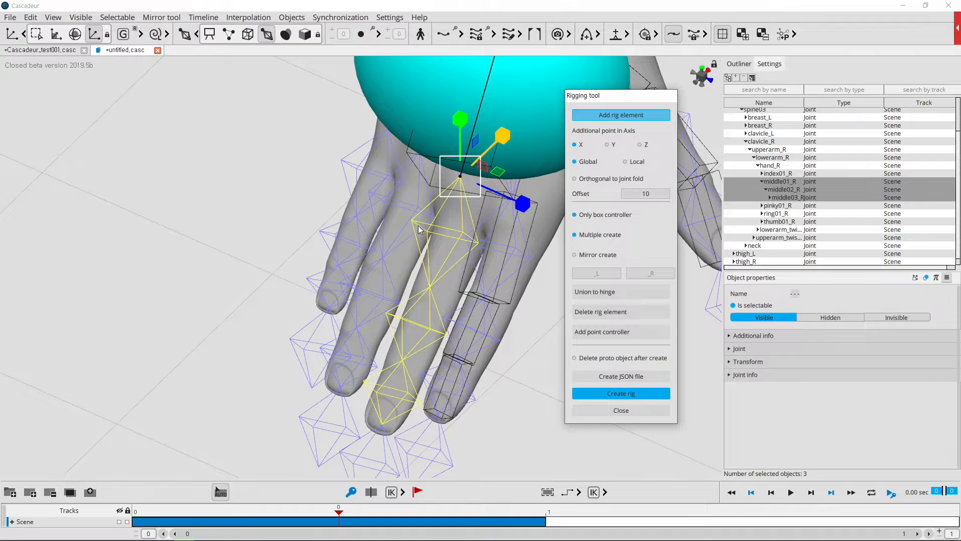
# Add box-controller rig elements for the right ring finger joints ring01_R, ring02_R and ring03_R.
pyautogui.click(387, 292)
pyautogui.keyDown('shift'); pyautogui.click(376, 305); pyautogui.keyUp('shift')
pyautogui.keyDown('shift'); pyautogui.click(363, 350); pyautogui.keyUp('shift')
pyautogui.click(621, 115)
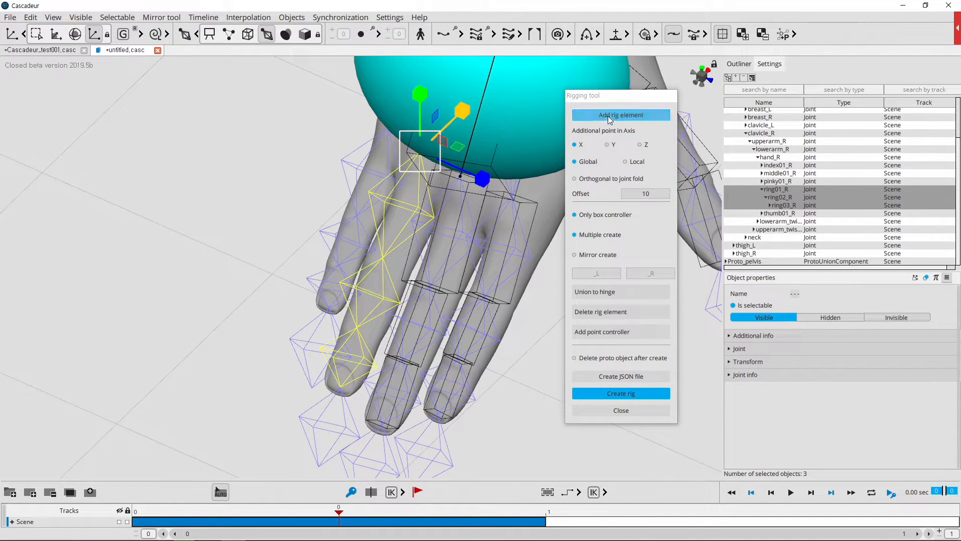
# Add box-controller rig elements for pinky01_R, pinky02_R and pinky03_R only, undoing the set created with the little finger's end joint included.
pyautogui.click(357, 166)
pyautogui.keyDown('shift'); pyautogui.click(324, 241); pyautogui.keyUp('shift')
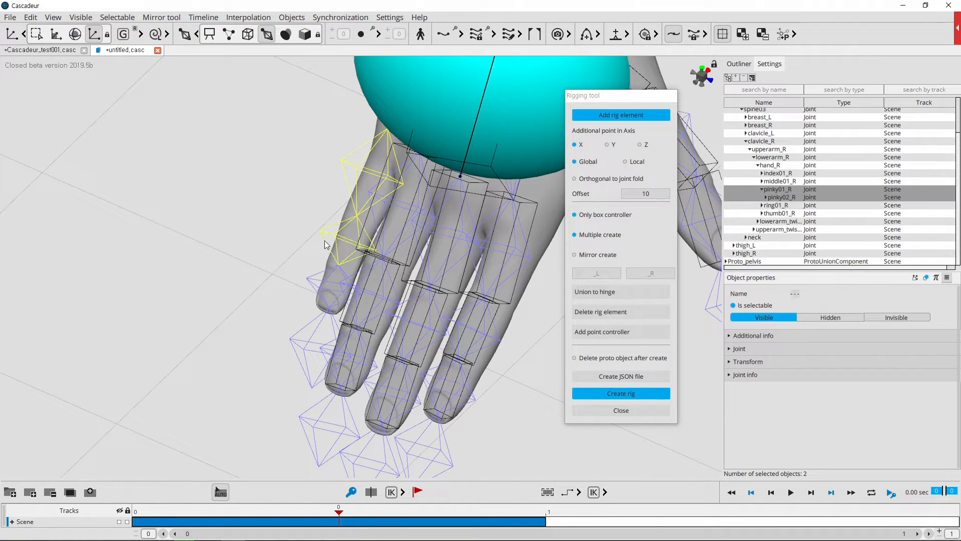
pyautogui.keyDown('shift'); pyautogui.click(314, 283); pyautogui.keyUp('shift')
pyautogui.keyDown('shift'); pyautogui.click(305, 323); pyautogui.keyUp('shift')
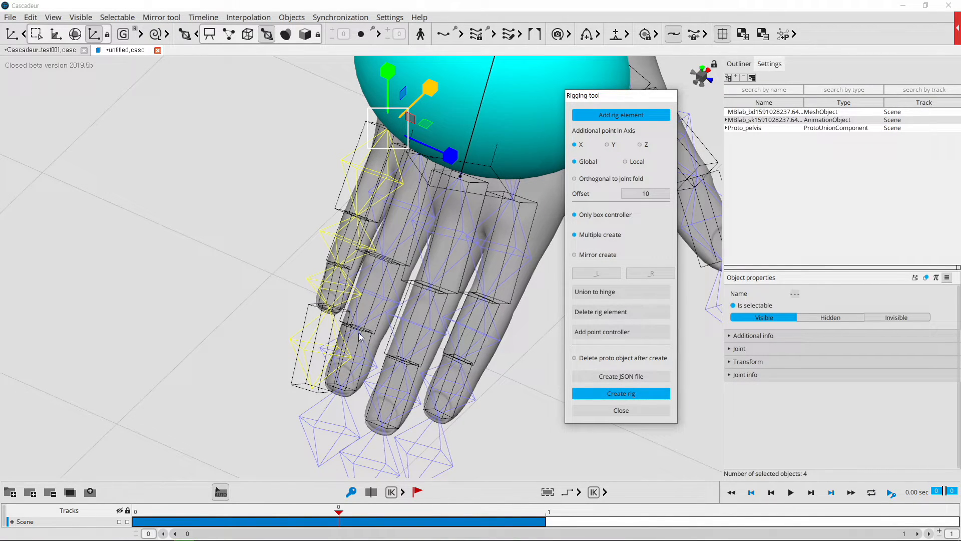
pyautogui.click(271, 308)
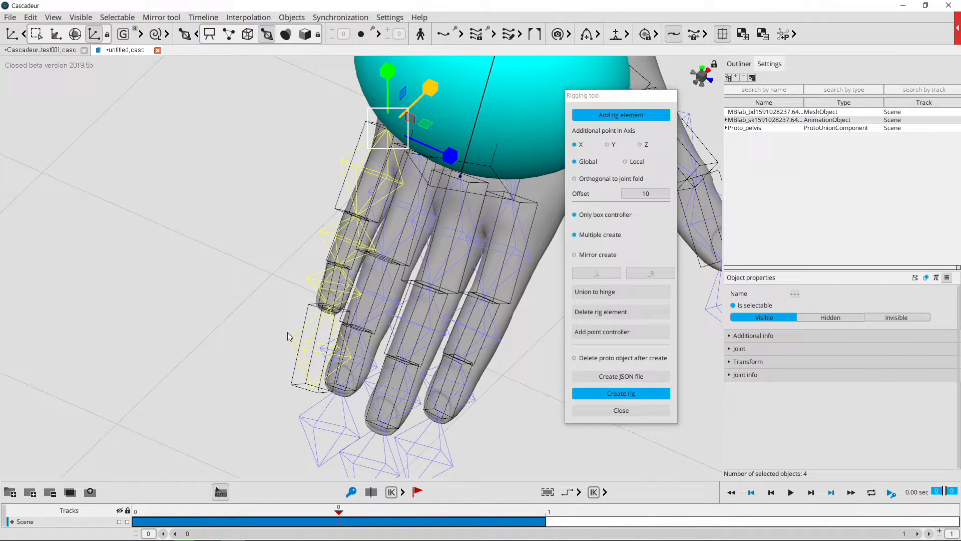
pyautogui.moveTo(248, 333); pyautogui.dragTo(254, 336, button='middle')
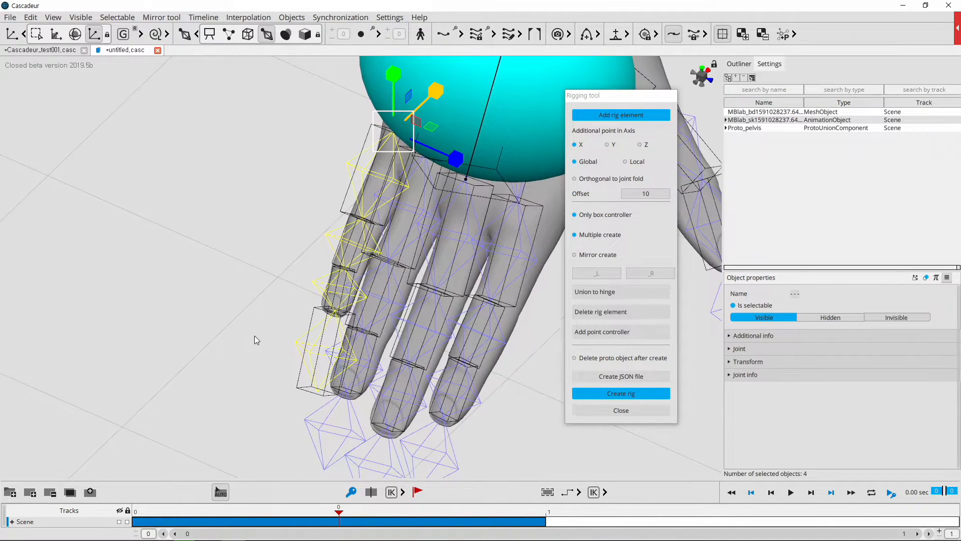
pyautogui.hotkey('ctrl', 'z')
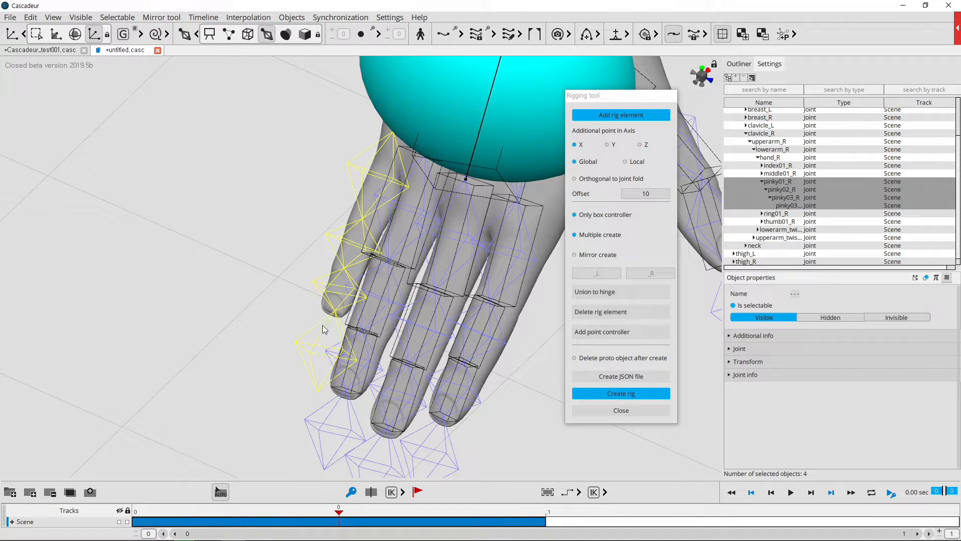
pyautogui.keyDown('ctrl'); pyautogui.click(322, 326); pyautogui.keyUp('ctrl')
pyautogui.click(609, 118)
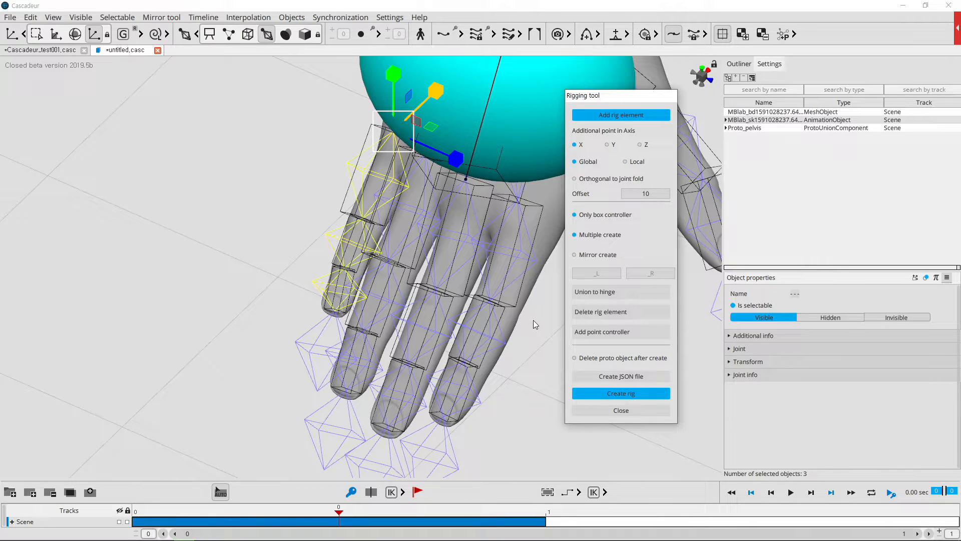
pyautogui.scroll(-5, 533, 320)
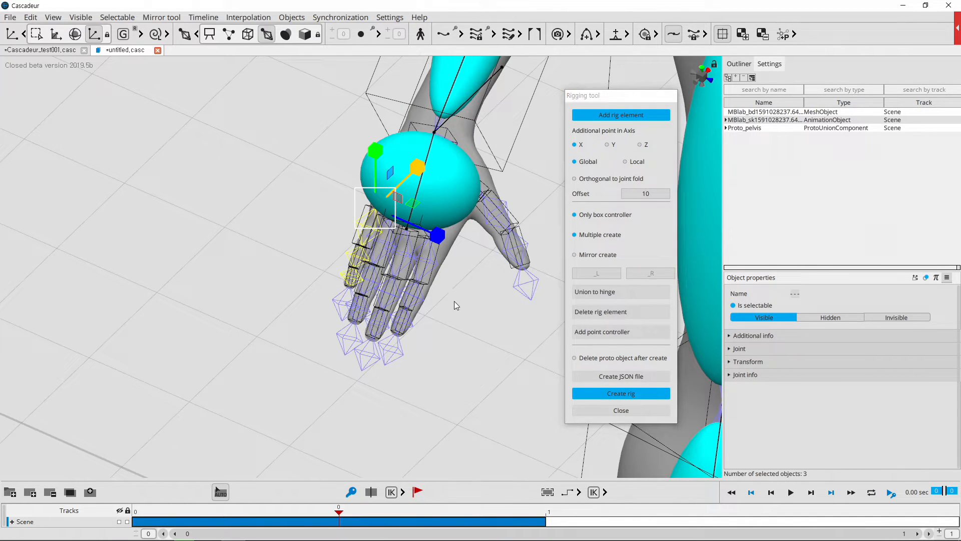
# Set the rigid body width of Proto_pelvis to 30.
pyautogui.moveTo(490, 334)
pyautogui.keyDown('alt'); pyautogui.mouseDown()
pyautogui.moveTo(555, 345)
pyautogui.moveTo(89, 289)
pyautogui.moveTo(421, 313)
pyautogui.moveTo(505, 271)
pyautogui.moveTo(389, 256)
pyautogui.moveTo(498, 261)
pyautogui.moveTo(446, 302)
pyautogui.moveTo(466, 290)
pyautogui.moveTo(502, 323)
pyautogui.moveTo(509, 255)
pyautogui.moveTo(465, 236)
pyautogui.moveTo(458, 261)
pyautogui.moveTo(484, 269)
pyautogui.mouseUp(); pyautogui.keyUp('alt')
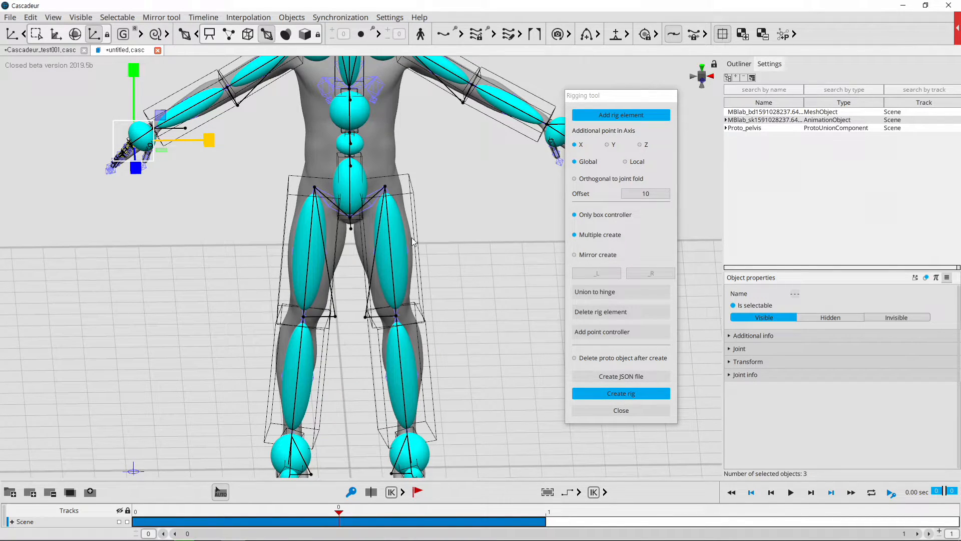
pyautogui.click(356, 185)
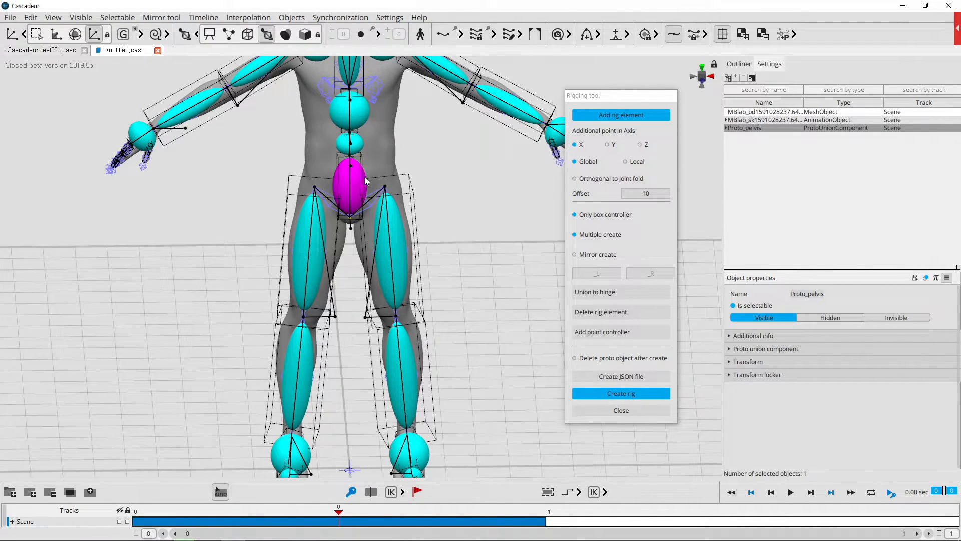
pyautogui.click(732, 350)
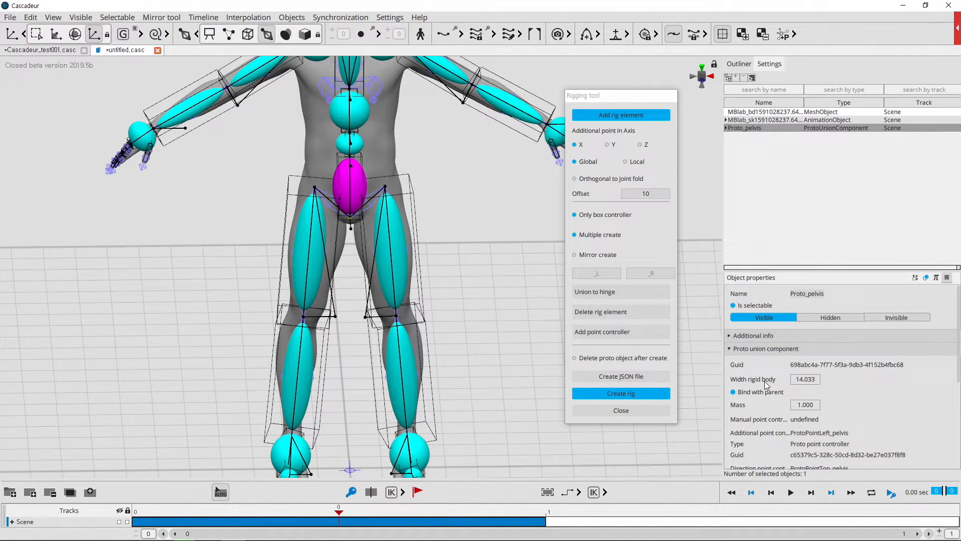
pyautogui.doubleClick(803, 381)
pyautogui.write('30')
pyautogui.press('Return')
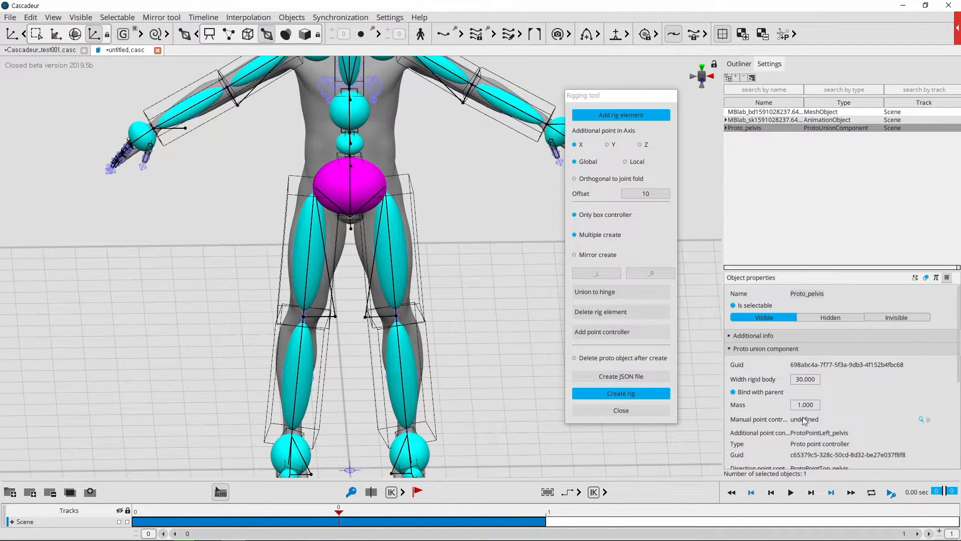
pyautogui.doubleClick(811, 404)
pyautogui.moveTo(797, 405); pyautogui.dragTo(835, 406)
# Set the rigid body width of Proto_spine01 to 40.
pyautogui.moveTo(542, 310); pyautogui.dragTo(466, 239, button='right')
pyautogui.click(352, 152)
pyautogui.doubleClick(805, 380)
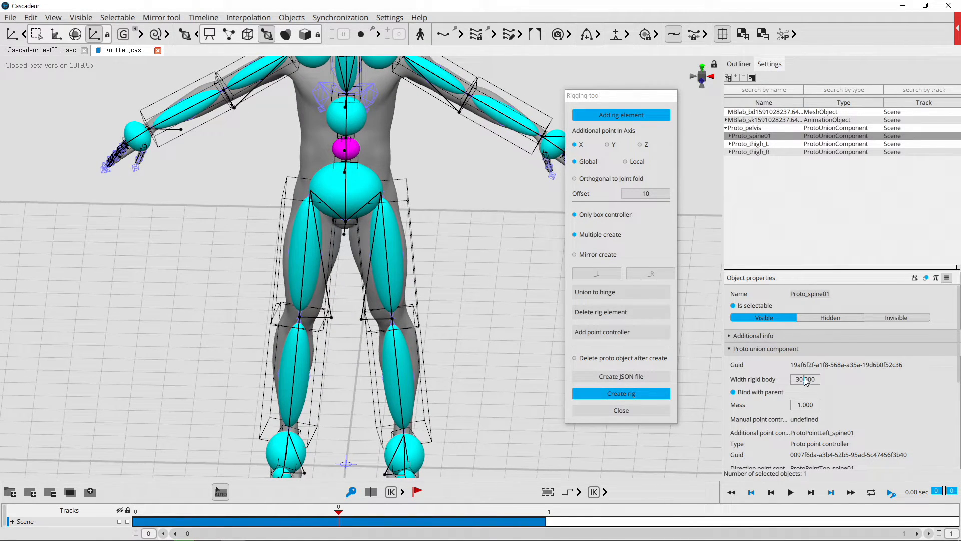
pyautogui.moveTo(806, 381); pyautogui.dragTo(815, 382)
pyautogui.click(473, 174)
pyautogui.click(348, 149)
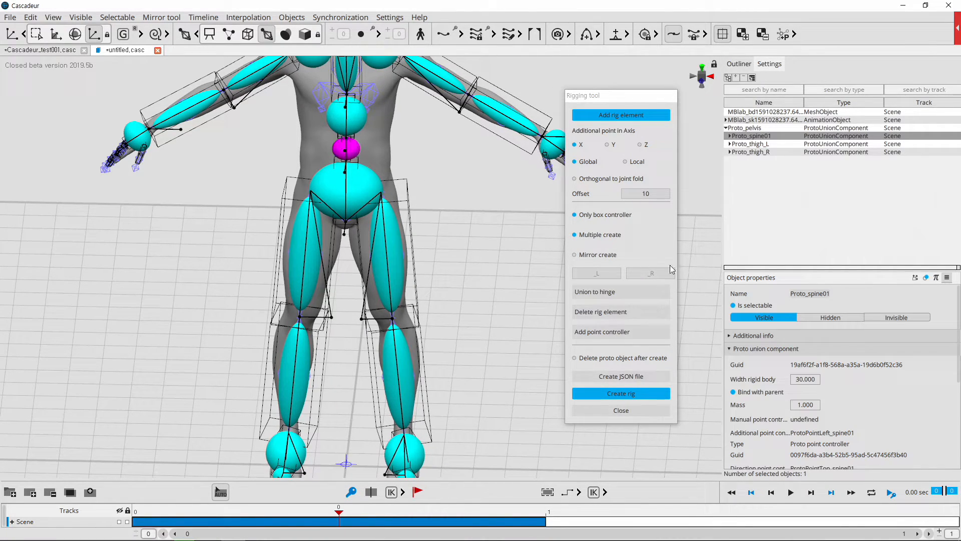
pyautogui.write('40')
pyautogui.press('Return')
# Set the rigid body width of Proto_spine03 in the chest to 30.
pyautogui.keyDown('alt'); pyautogui.moveTo(466, 193); pyautogui.dragTo(527, 181); pyautogui.keyUp('alt')
pyautogui.keyDown('alt'); pyautogui.moveTo(473, 193); pyautogui.dragTo(431, 287, button='middle'); pyautogui.keyUp('alt')
pyautogui.scroll(3, 368, 248)
pyautogui.click(328, 187)
pyautogui.keyDown('alt'); pyautogui.moveTo(522, 297); pyautogui.dragTo(440, 238); pyautogui.keyUp('alt')
pyautogui.click(278, 95)
pyautogui.keyDown('alt'); pyautogui.moveTo(278, 98); pyautogui.dragTo(342, 202, button='middle'); pyautogui.keyUp('alt')
pyautogui.doubleClick(803, 383)
pyautogui.write('3')
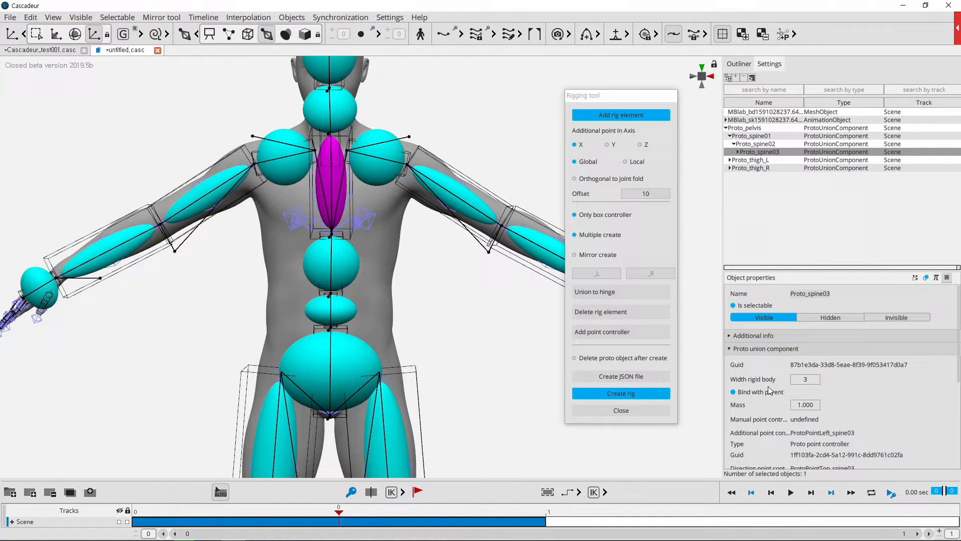
pyautogui.write('0')
pyautogui.press('Return')
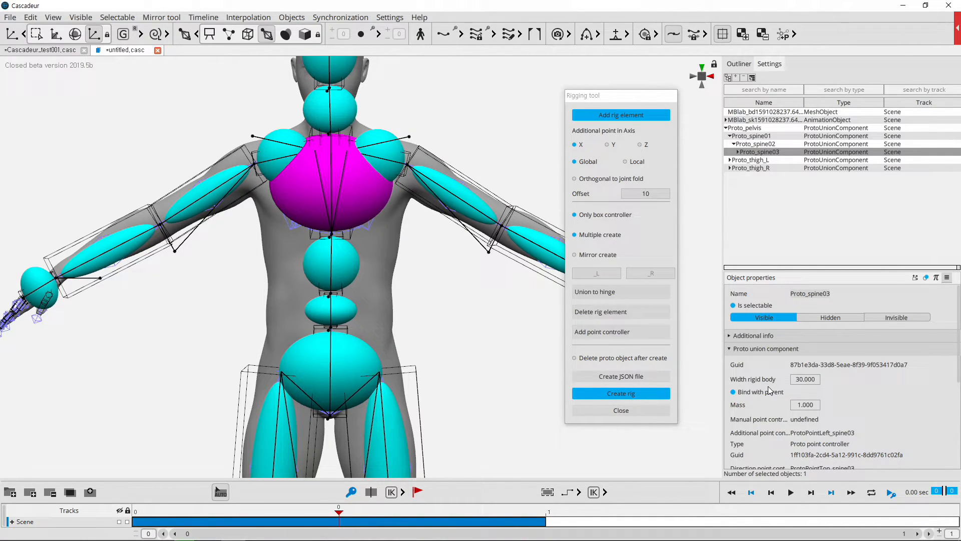
# Widen the pelvis box controller horizontally to about the width of the torso.
pyautogui.keyDown('alt'); pyautogui.moveTo(417, 264); pyautogui.dragTo(478, 218); pyautogui.keyUp('alt')
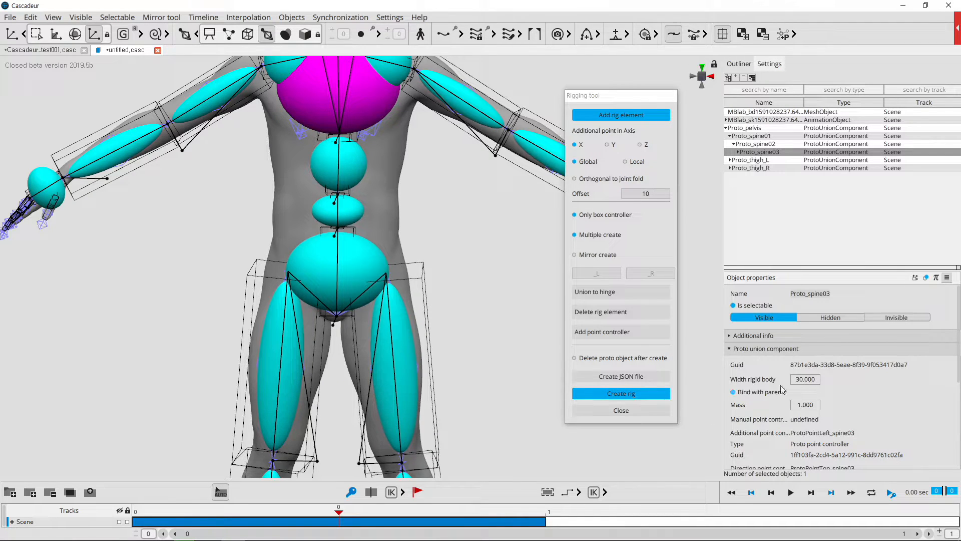
pyautogui.keyDown('alt'); pyautogui.moveTo(498, 292); pyautogui.dragTo(511, 356, button='middle'); pyautogui.keyUp('alt')
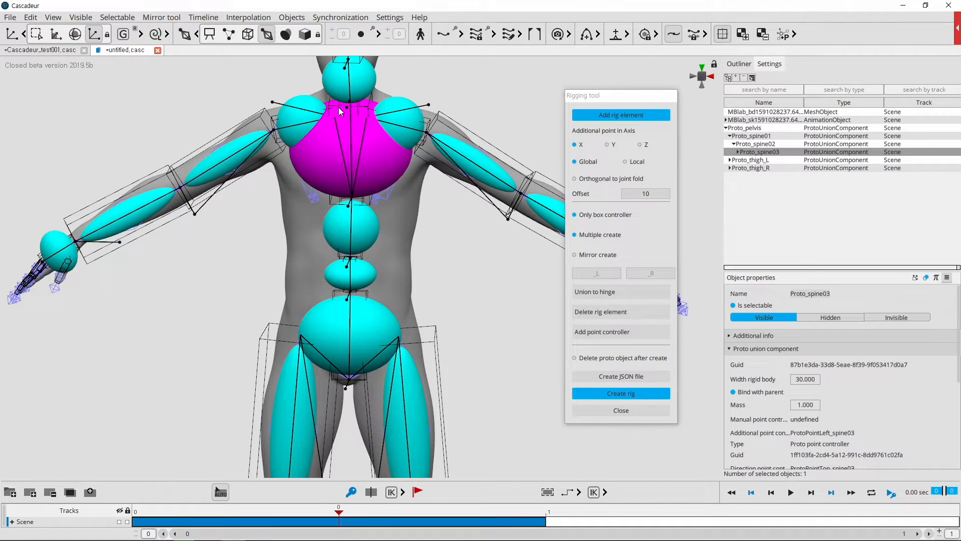
pyautogui.click(365, 293)
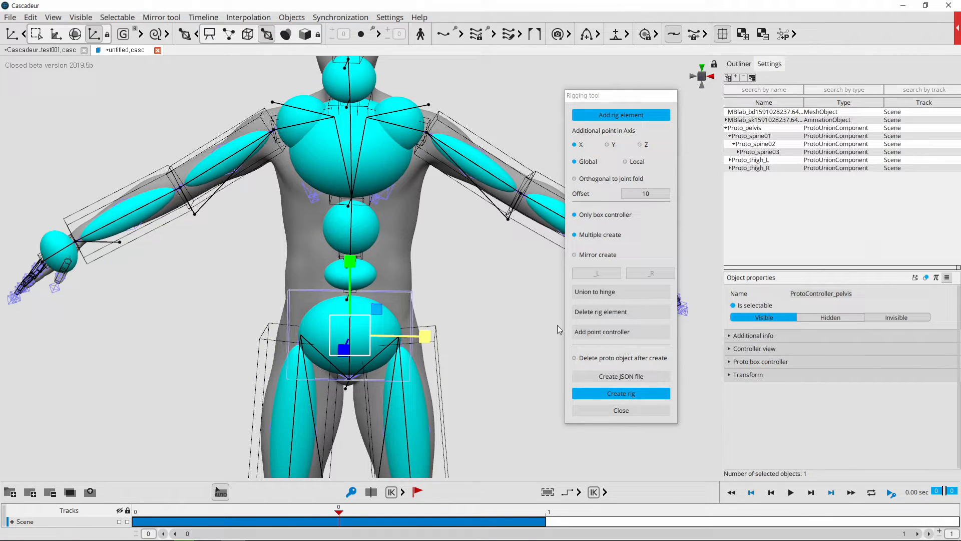
pyautogui.click(368, 258)
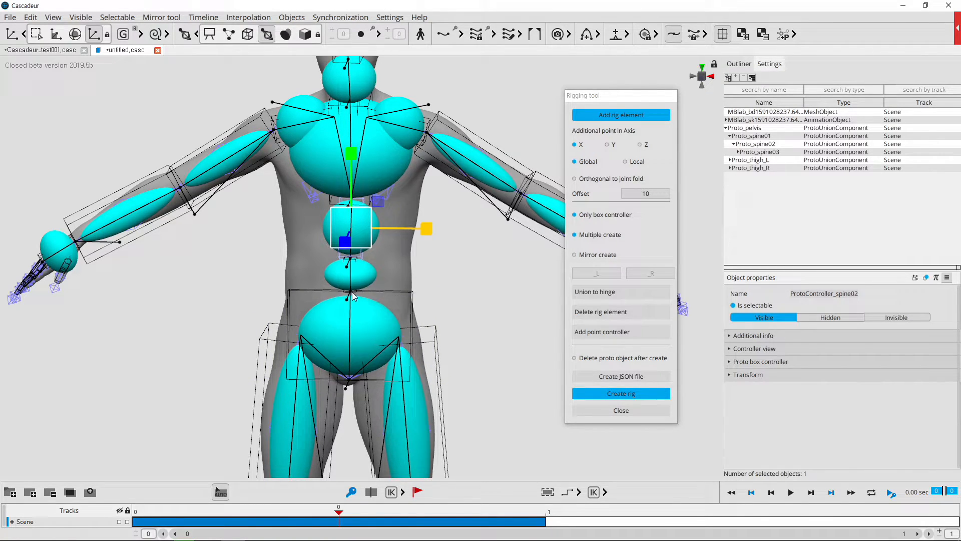
# Widen the spine01 and spine02 box controllers horizontally to about the width of the torso.
pyautogui.click(357, 284)
pyautogui.moveTo(425, 280); pyautogui.dragTo(960, 338)
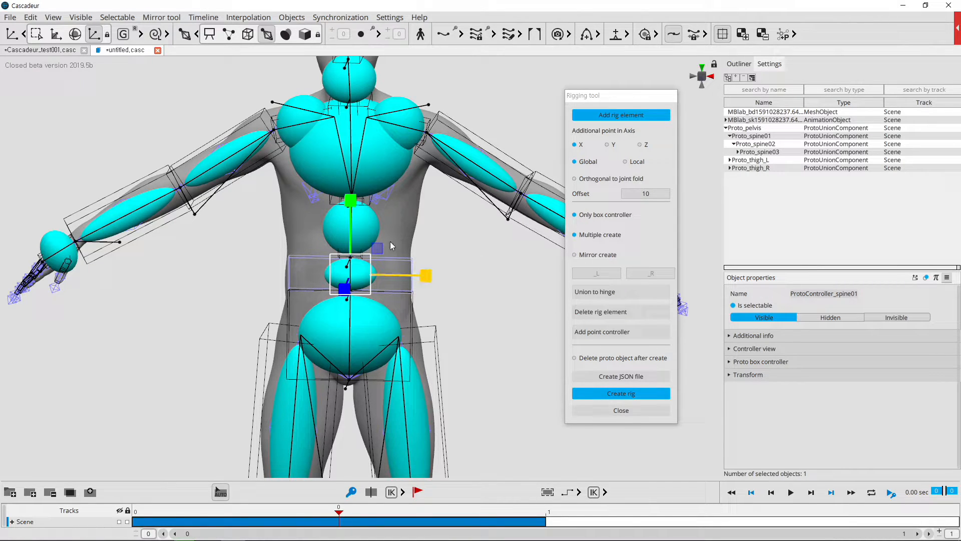
pyautogui.scroll(3, 364, 252)
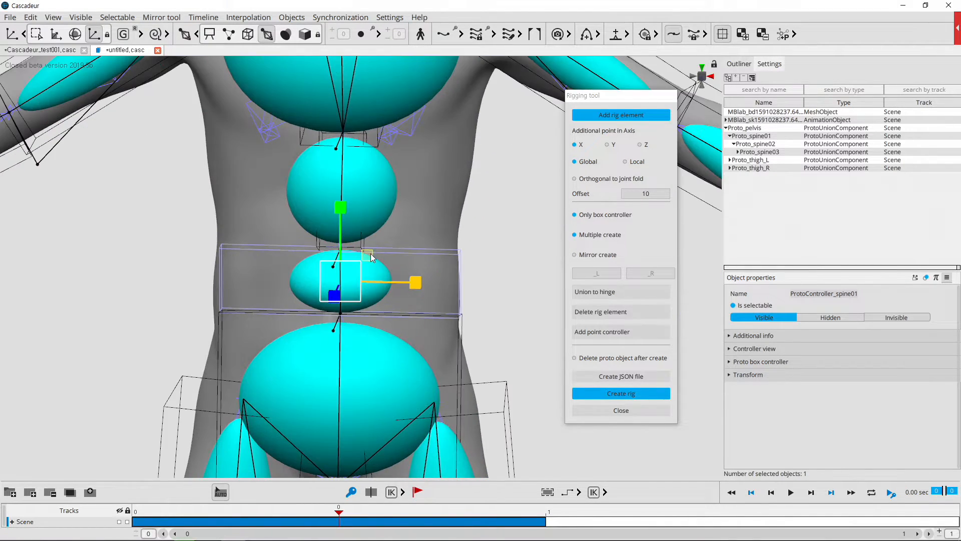
pyautogui.click(363, 240)
pyautogui.moveTo(418, 193); pyautogui.dragTo(773, 233)
# Widen the spine03 box controller horizontally across the chest, undoing the first misplaced change.
pyautogui.click(384, 143)
pyautogui.click(413, 156)
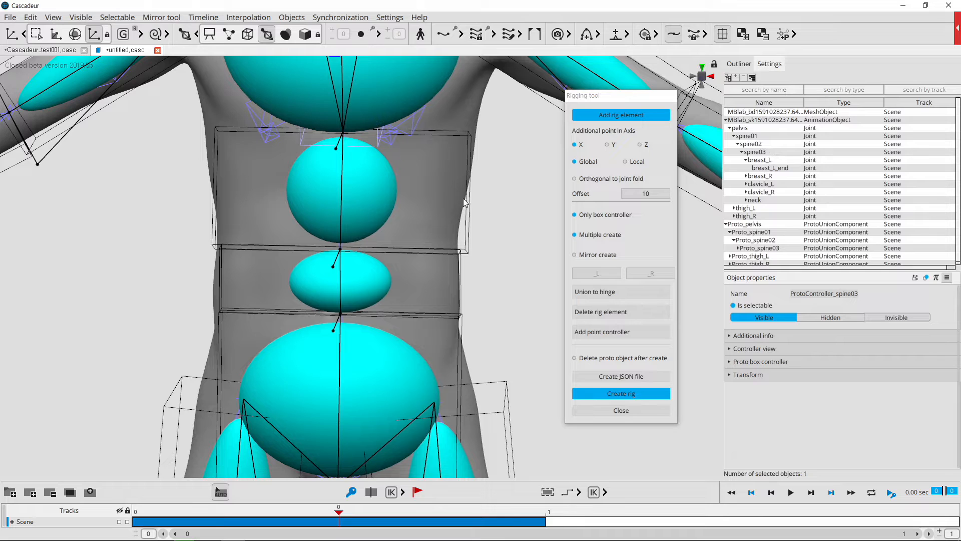
pyautogui.moveTo(462, 203); pyautogui.dragTo(459, 341, button='middle')
pyautogui.moveTo(485, 205); pyautogui.dragTo(504, 206)
pyautogui.hotkey('ctrl', 'z')
pyautogui.moveTo(414, 201); pyautogui.dragTo(621, 219)
# Enlarge the spine02 box controller front to back in local axis mode, undoing the scaling made along the global axis.
pyautogui.keyDown('alt'); pyautogui.moveTo(398, 323); pyautogui.dragTo(408, 226); pyautogui.keyUp('alt')
pyautogui.click(231, 304)
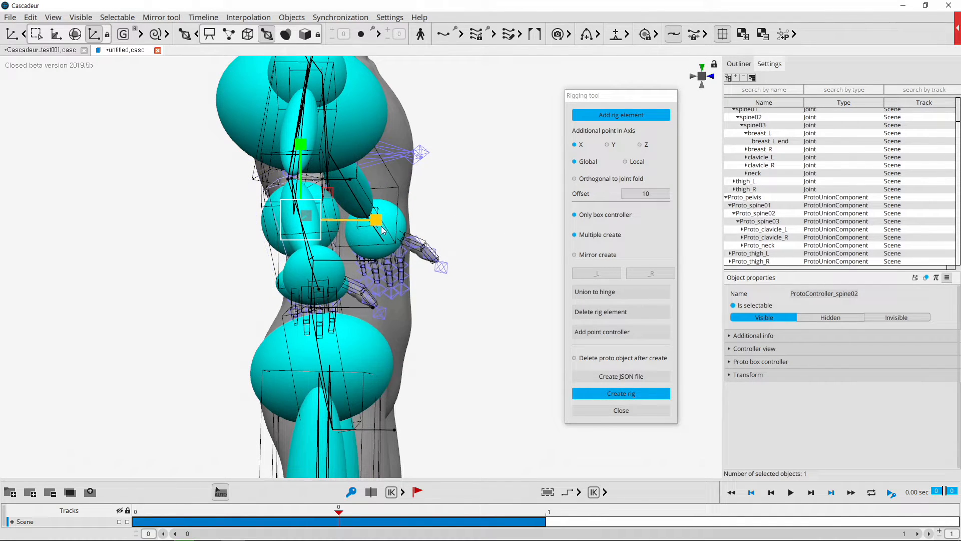
pyautogui.moveTo(379, 221); pyautogui.dragTo(431, 280)
pyautogui.moveTo(362, 215); pyautogui.dragTo(399, 217)
pyautogui.hotkey('ctrl', 'z')
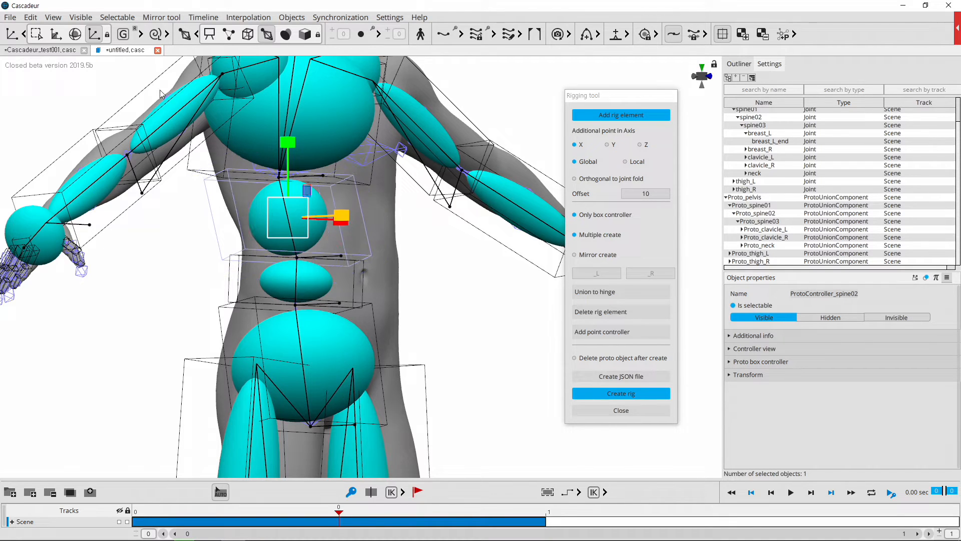
pyautogui.click(124, 34)
pyautogui.moveTo(234, 250); pyautogui.dragTo(228, 273)
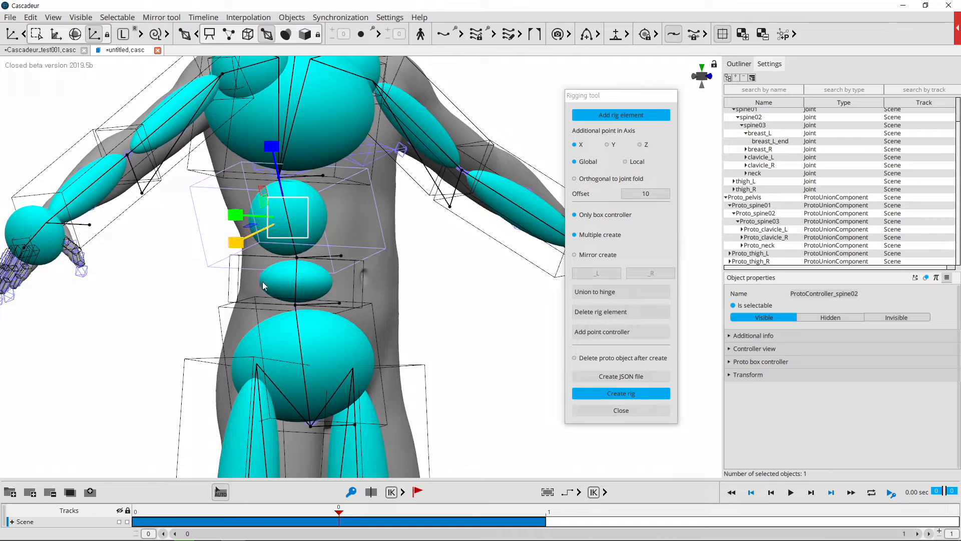
# Enlarge the spine01 and pelvis box controllers front to back so they enclose the torso's depth.
pyautogui.click(265, 277)
pyautogui.moveTo(333, 279); pyautogui.dragTo(395, 289, button='right')
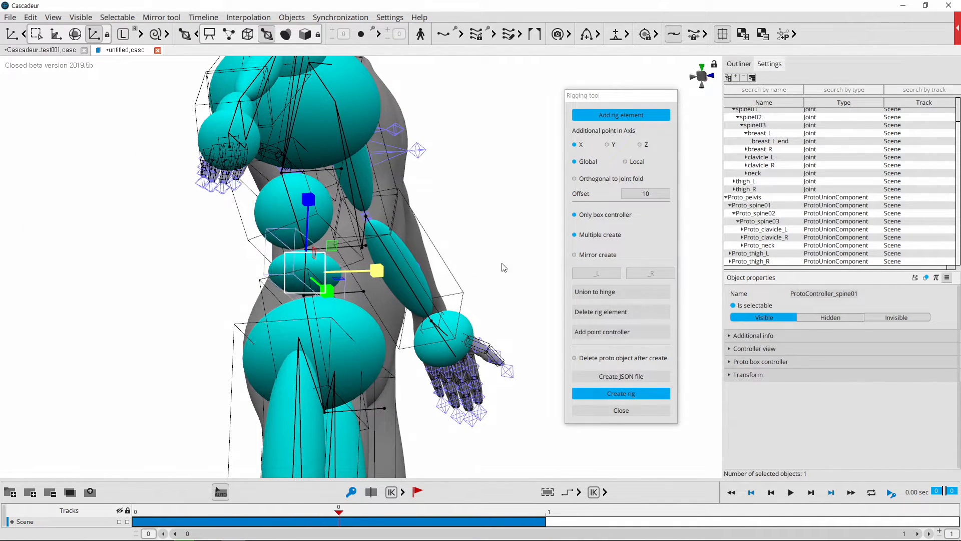
pyautogui.moveTo(534, 198); pyautogui.dragTo(489, 240, button='right')
pyautogui.click(289, 369)
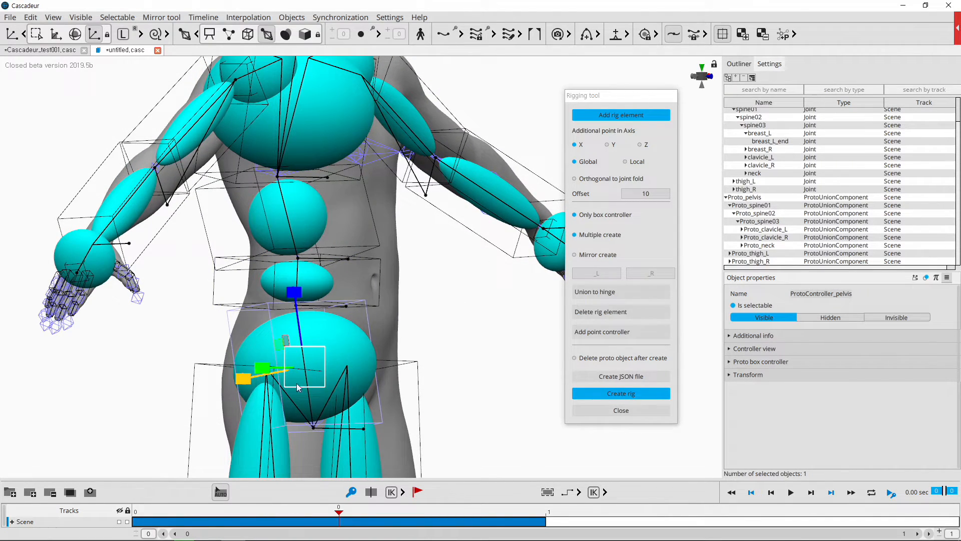
pyautogui.moveTo(281, 380); pyautogui.dragTo(447, 369, button='right')
pyautogui.moveTo(244, 376); pyautogui.dragTo(132, 380)
# Enlarge the spine03 box controller front to back around the chest.
pyautogui.moveTo(472, 233); pyautogui.dragTo(369, 171, button='right')
pyautogui.click(188, 163)
pyautogui.click(185, 163)
pyautogui.moveTo(189, 256); pyautogui.dragTo(371, 131, button='right')
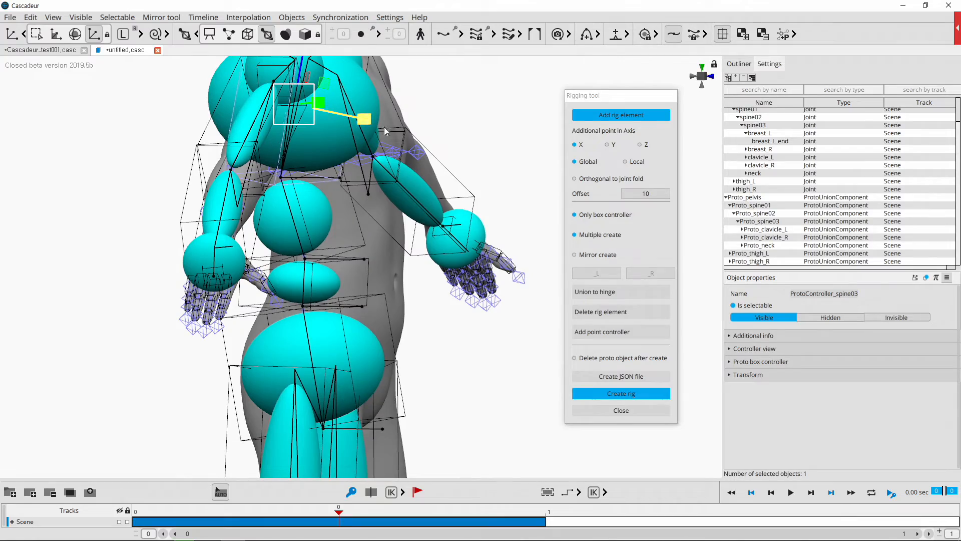
pyautogui.moveTo(508, 161); pyautogui.dragTo(425, 232, button='right')
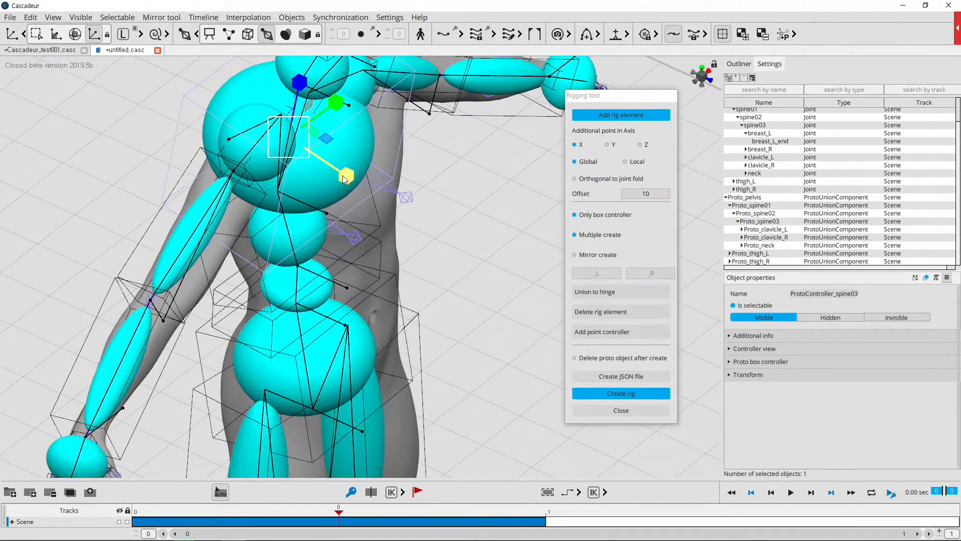
pyautogui.moveTo(479, 263); pyautogui.dragTo(392, 194, button='right')
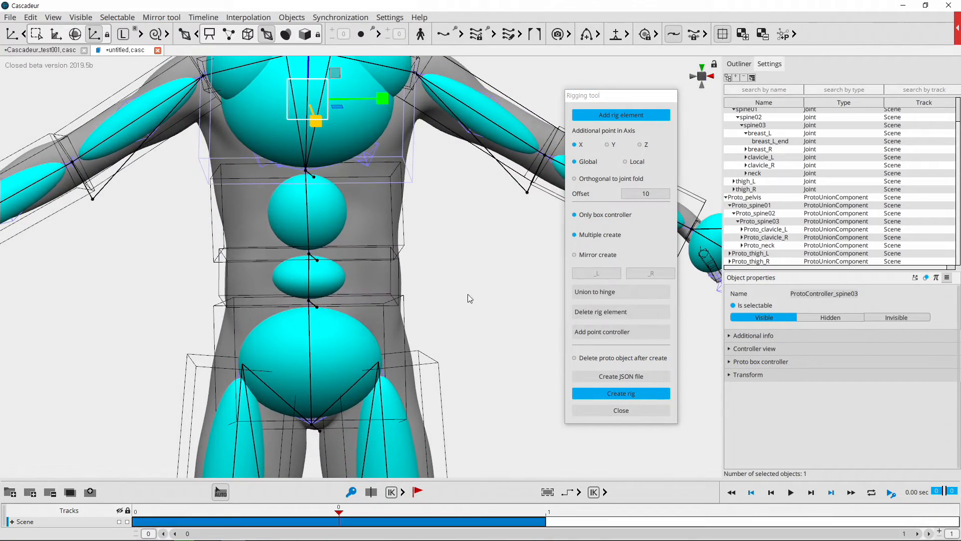
# Enable deleting proto objects after creation and create the rig for the MB-Lab character.
pyautogui.scroll(-6, 458, 295)
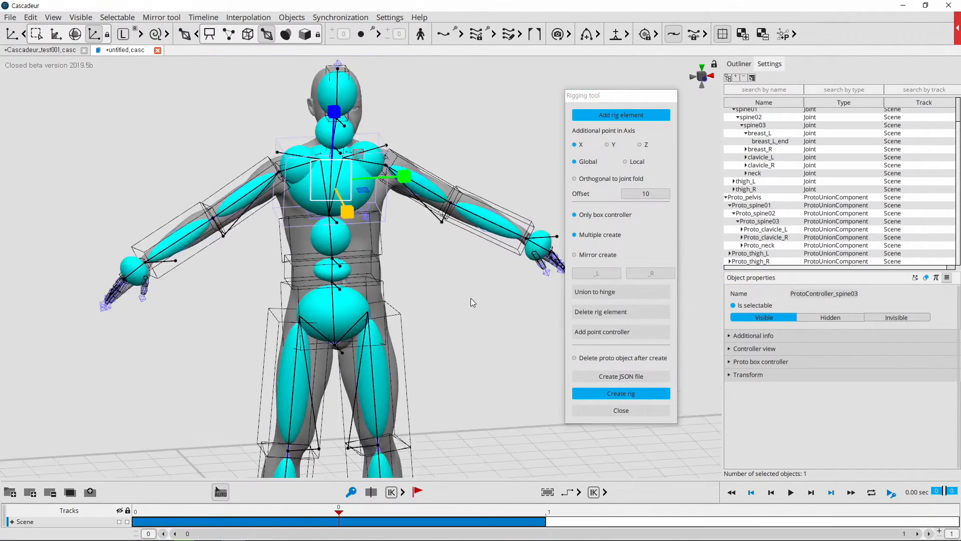
pyautogui.moveTo(464, 315)
pyautogui.mouseDown(button='right')
pyautogui.moveTo(466, 377)
pyautogui.moveTo(446, 341)
pyautogui.moveTo(453, 311)
pyautogui.mouseUp(button='right')
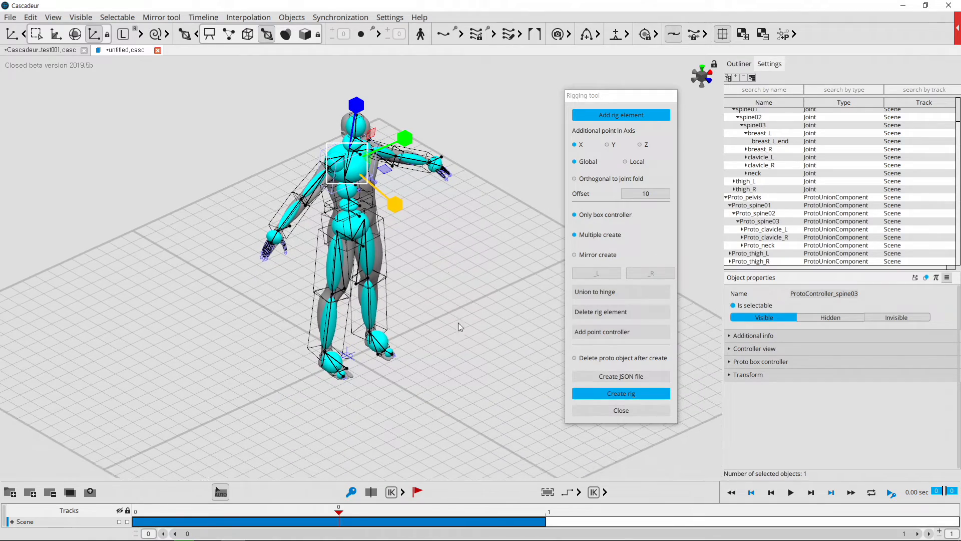
pyautogui.moveTo(375, 108); pyautogui.dragTo(458, 209, button='right')
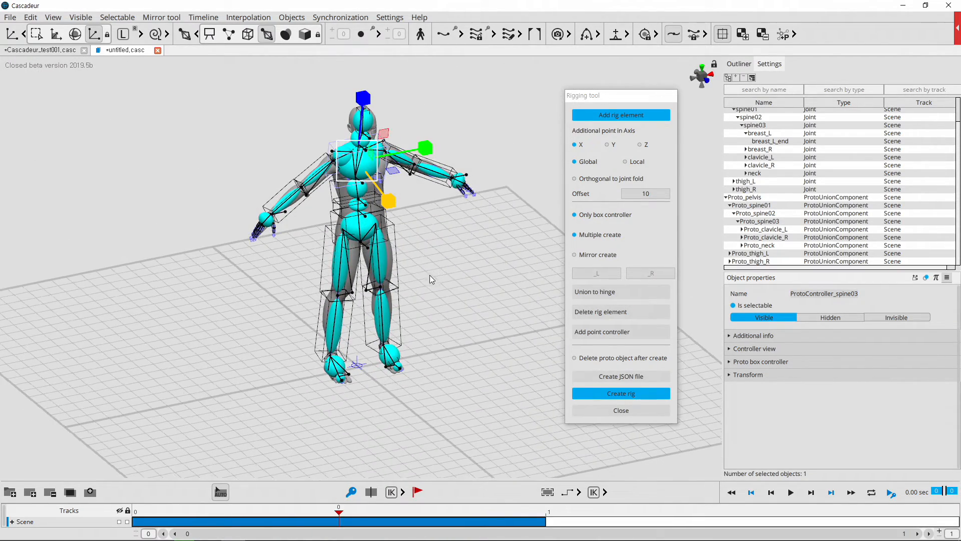
pyautogui.moveTo(435, 275); pyautogui.dragTo(435, 287, button='right')
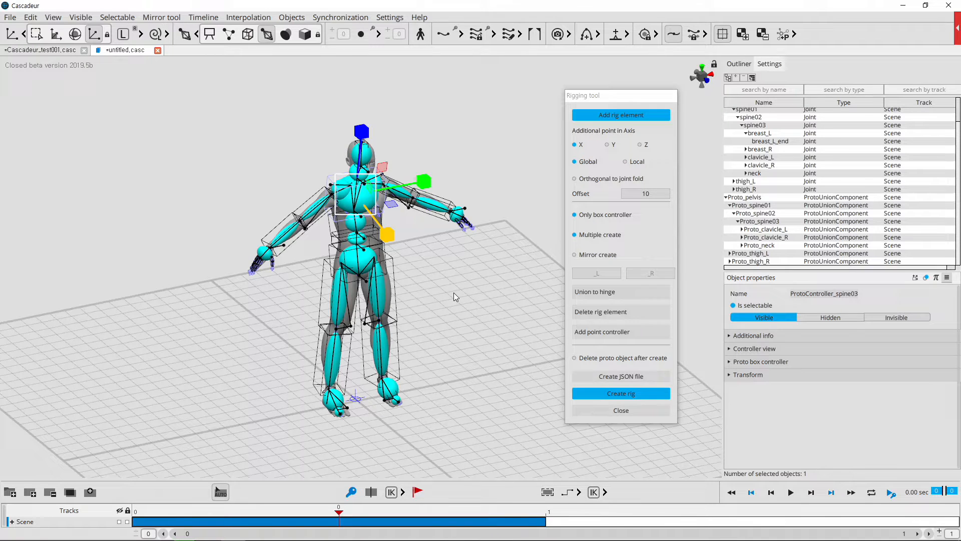
pyautogui.click(575, 359)
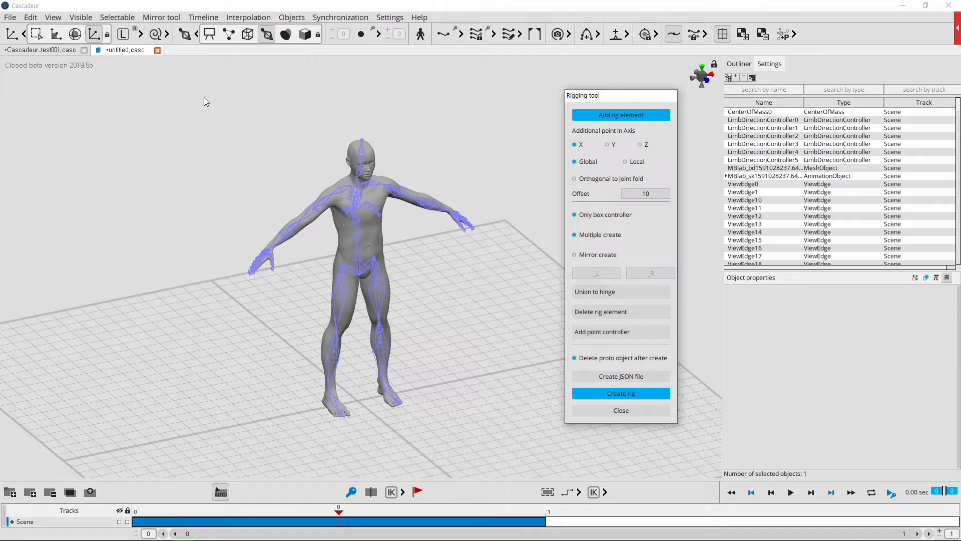
# Display the point controllers and examine the generated MB-Lab rig from the front, including the thighs and knees.
pyautogui.click(228, 34)
pyautogui.keyDown('alt'); pyautogui.moveTo(411, 311); pyautogui.dragTo(448, 308); pyautogui.keyUp('alt')
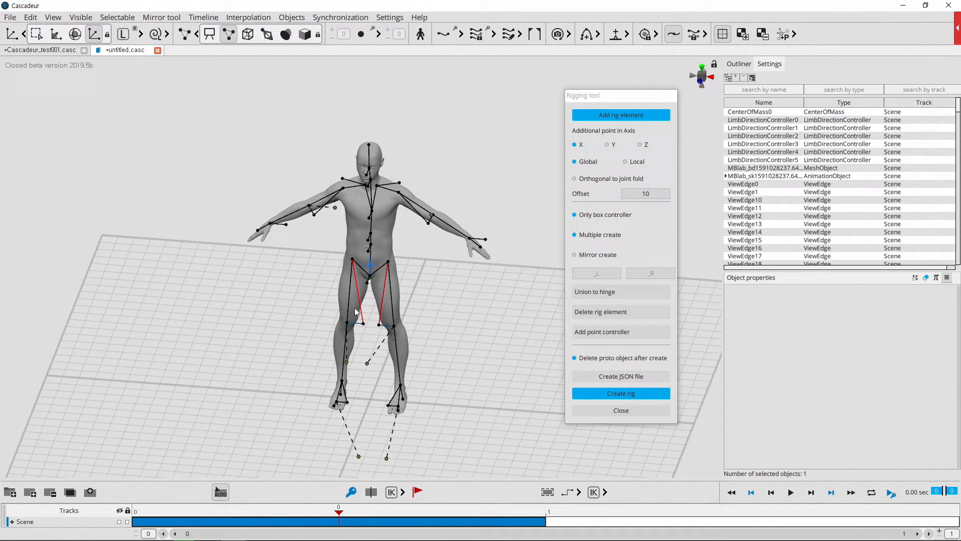
pyautogui.keyDown('alt'); pyautogui.moveTo(440, 308); pyautogui.dragTo(459, 323); pyautogui.keyUp('alt')
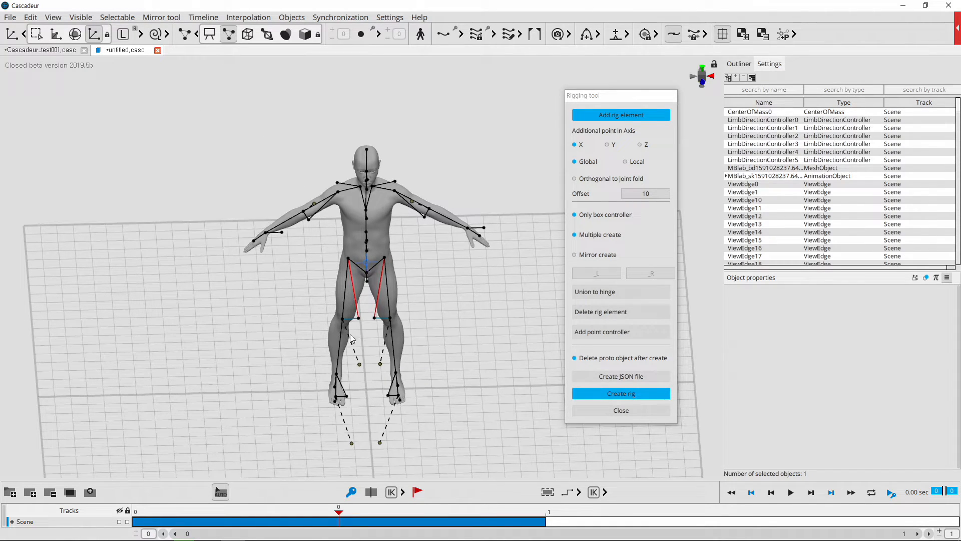
# Switch to the Cascadeur_test001 scene and try to create the lion character's rig with the already open Rigging tool.
pyautogui.click(55, 50)
pyautogui.keyDown('alt'); pyautogui.moveTo(459, 289); pyautogui.dragTo(561, 235); pyautogui.keyUp('alt')
pyautogui.moveTo(619, 97); pyautogui.dragTo(667, 89)
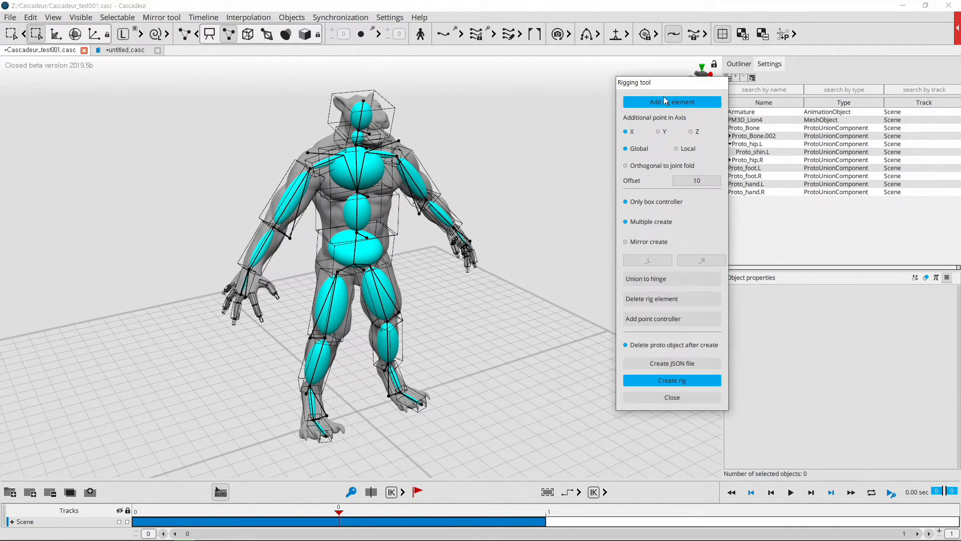
pyautogui.click(676, 384)
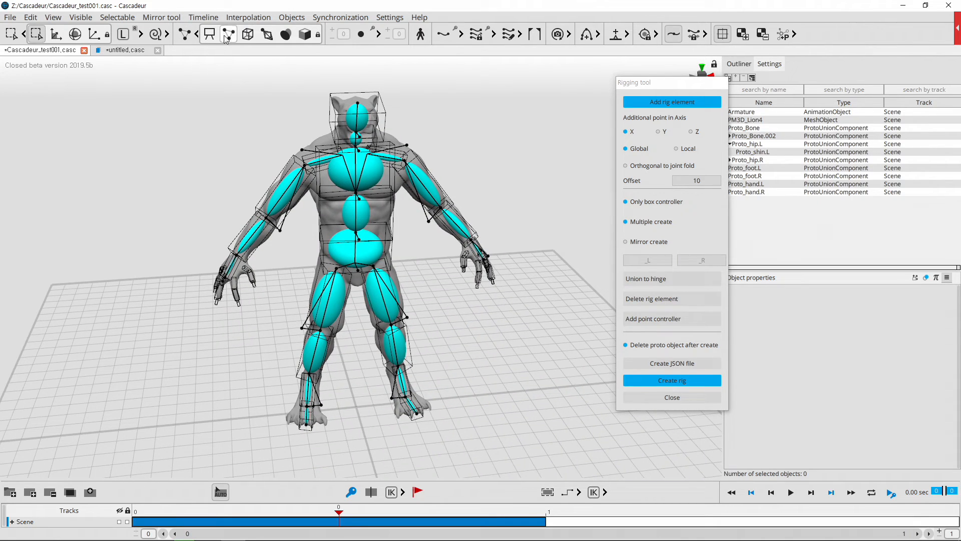
pyautogui.click(695, 383)
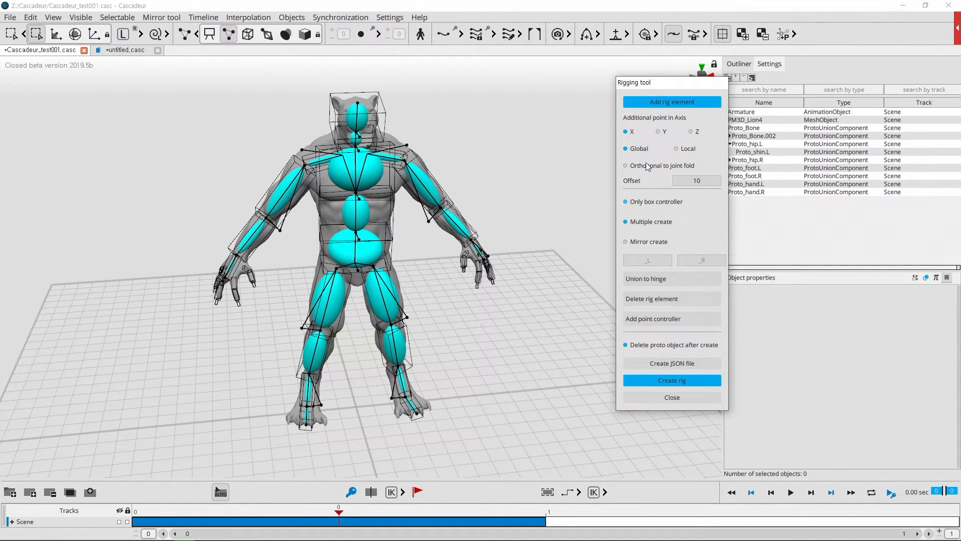
# Reopen the Rigging tool for the lion scene and create the rig with proto objects deleted.
pyautogui.click(675, 399)
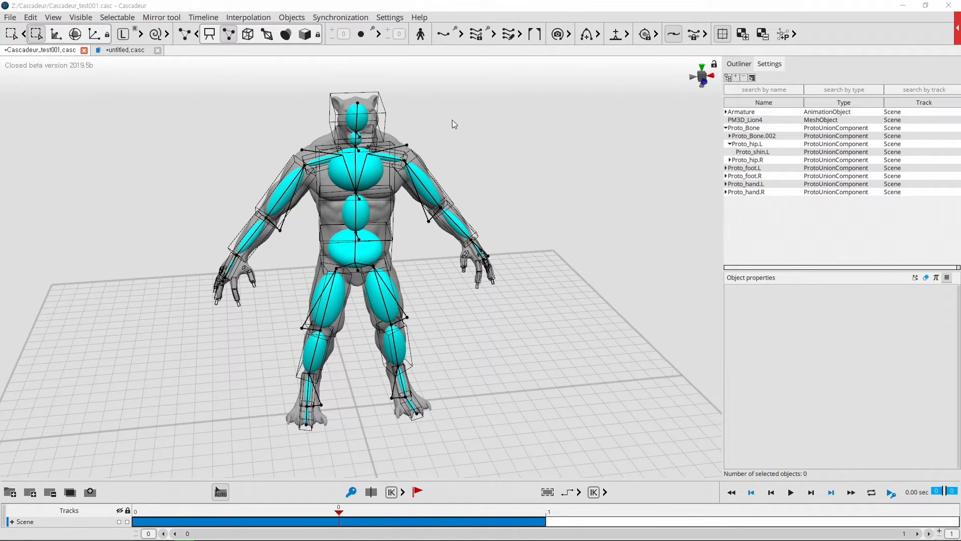
pyautogui.click(291, 17)
pyautogui.click(316, 29)
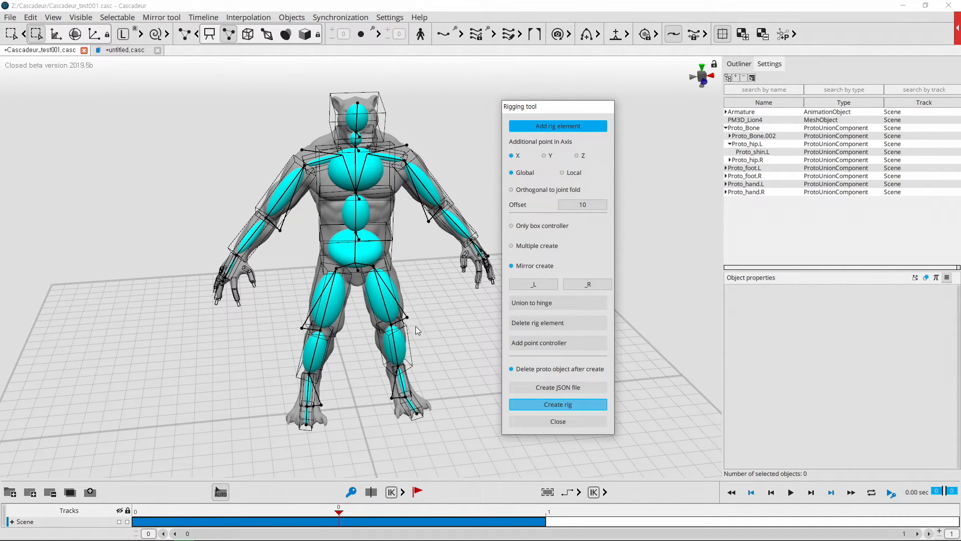
# Step through the display modes of the lion rig and examine its point controllers from an angle.
pyautogui.click(185, 35)
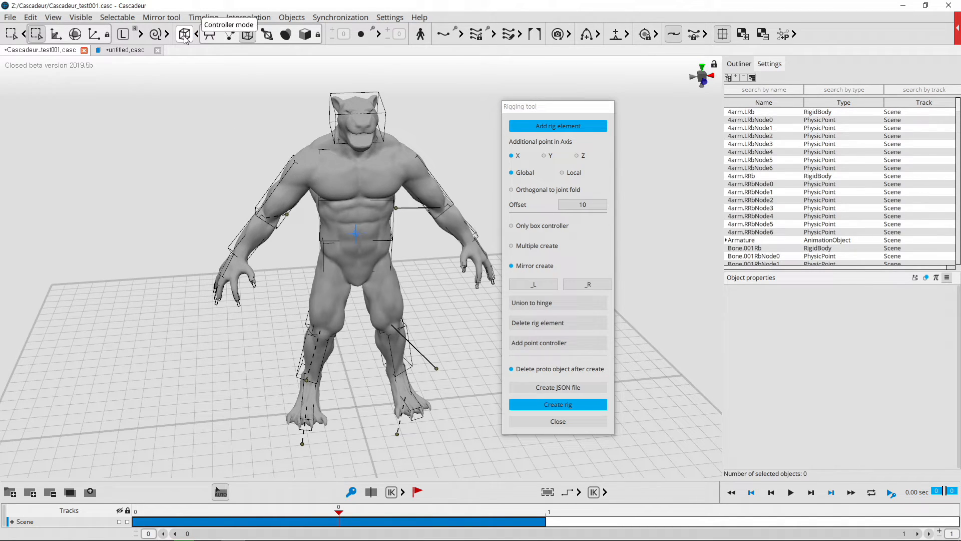
pyautogui.click(185, 35)
pyautogui.click(184, 37)
pyautogui.click(184, 37)
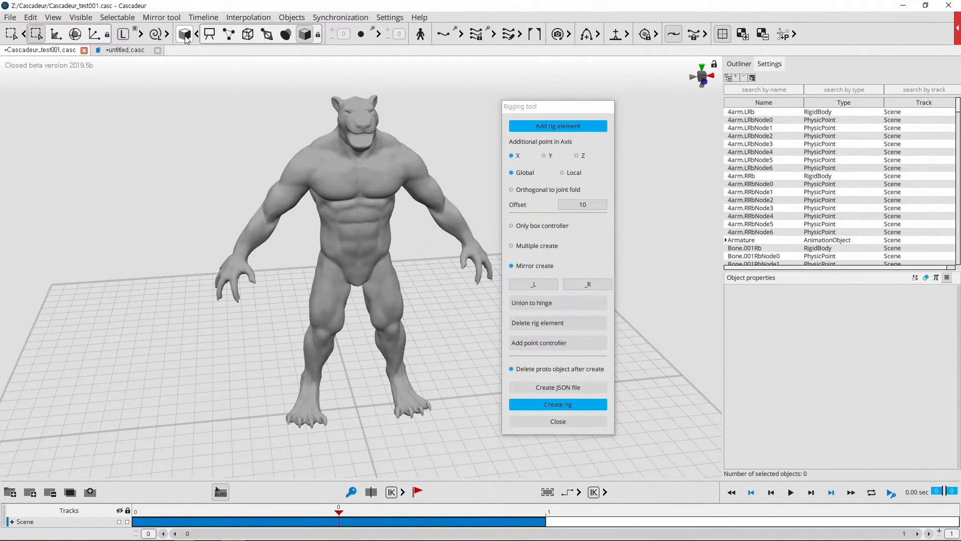
pyautogui.click(227, 37)
pyautogui.moveTo(218, 365); pyautogui.dragTo(245, 341, button='right')
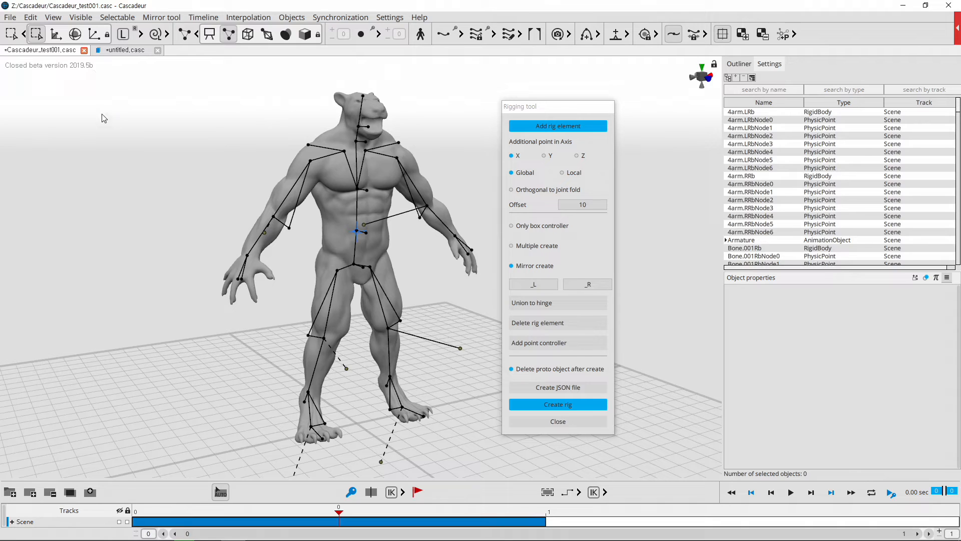
# Inspect the right calf's additional point in the untitled MB-Lab scene, then return to the lion scene.
pyautogui.click(120, 50)
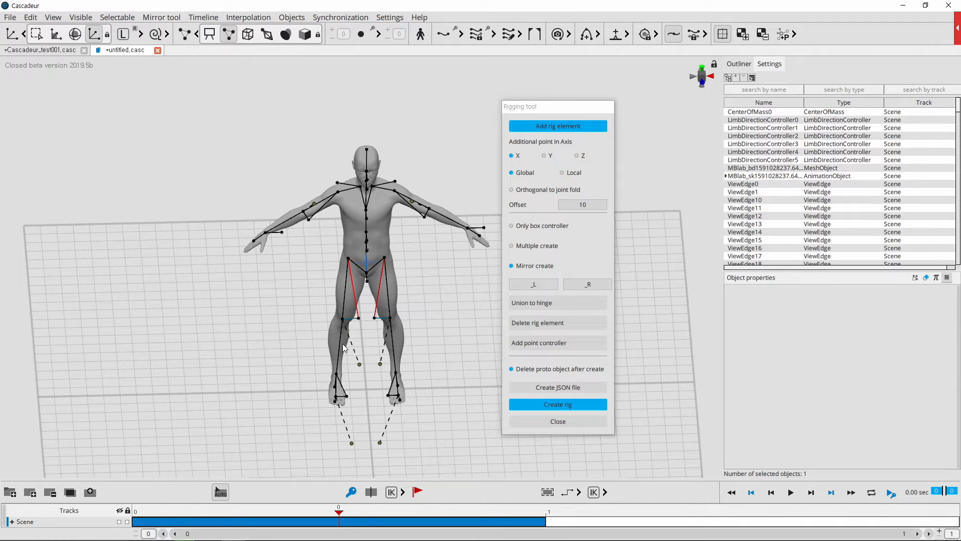
pyautogui.click(361, 320)
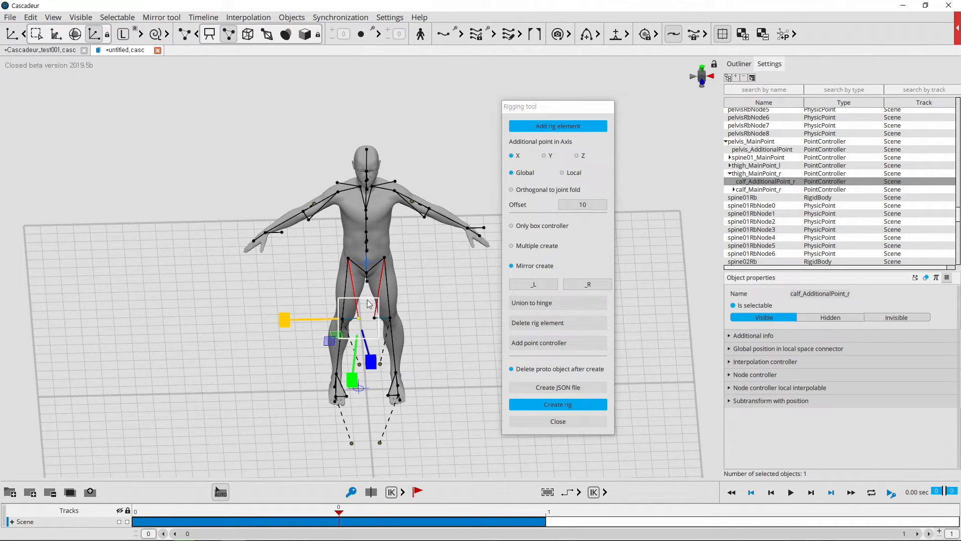
pyautogui.click(56, 50)
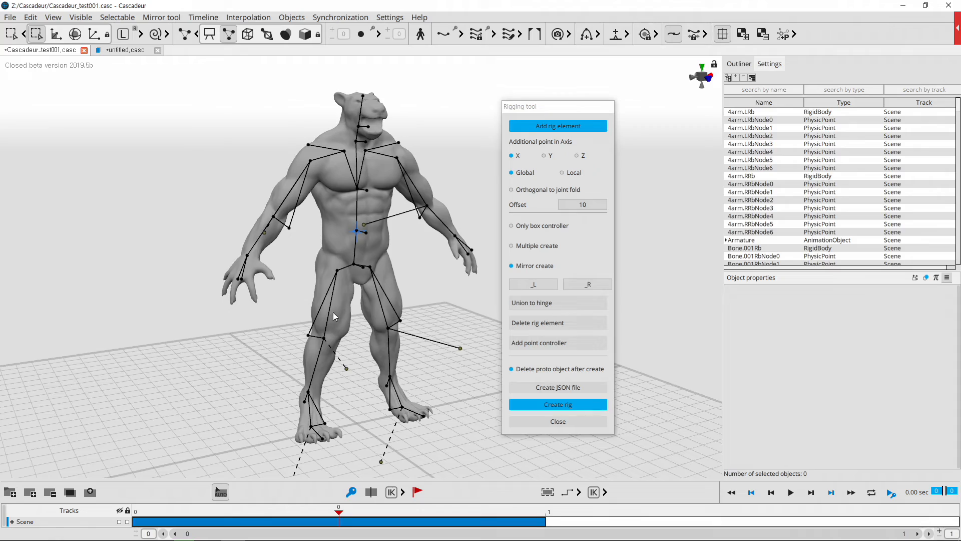
# Delete the two limb direction controllers below the lion's feet.
pyautogui.moveTo(398, 363); pyautogui.dragTo(290, 377, button='right')
pyautogui.moveTo(237, 359); pyautogui.dragTo(426, 426)
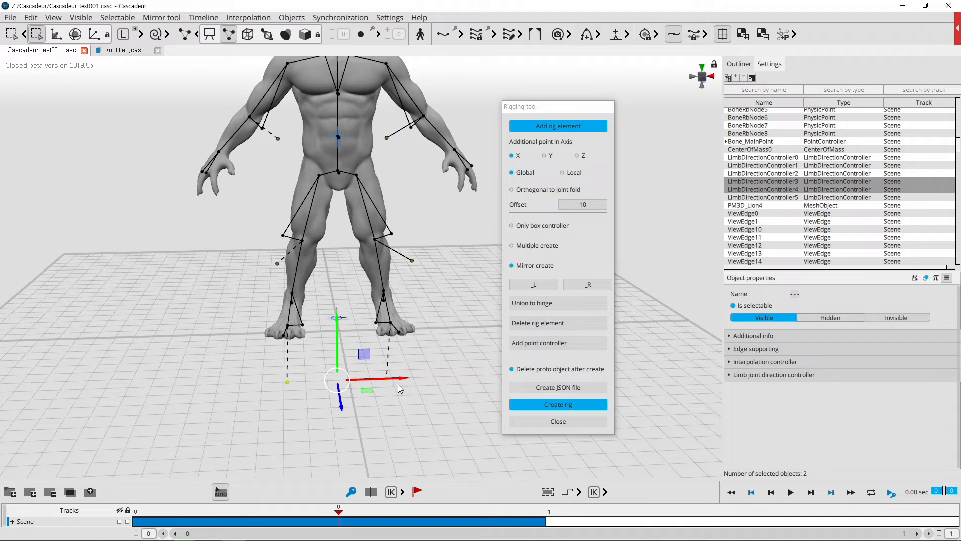
pyautogui.press('Delete')
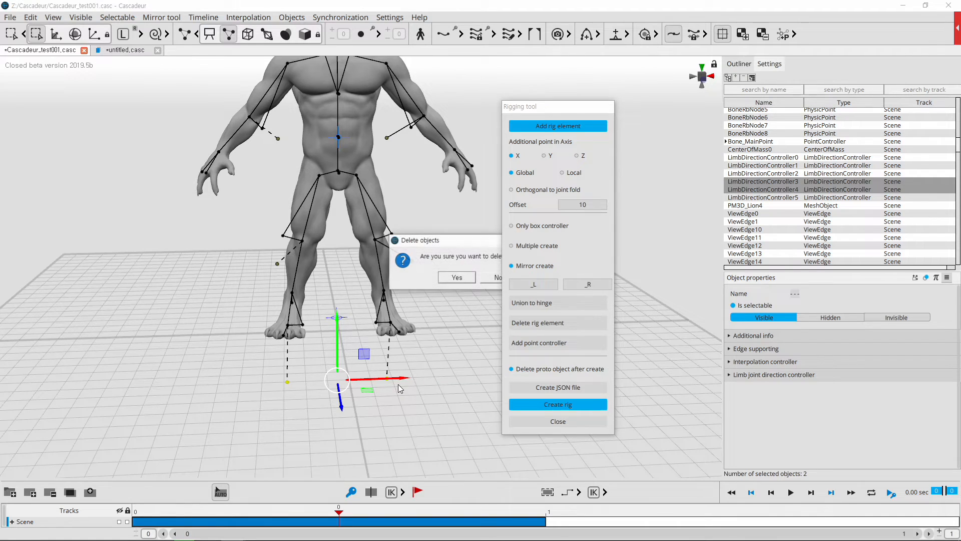
pyautogui.click(457, 277)
# Try raising the lion's left foot with all its point controllers selected, and undo the move.
pyautogui.moveTo(442, 265); pyautogui.dragTo(457, 343, button='right')
pyautogui.moveTo(421, 449); pyautogui.dragTo(323, 342)
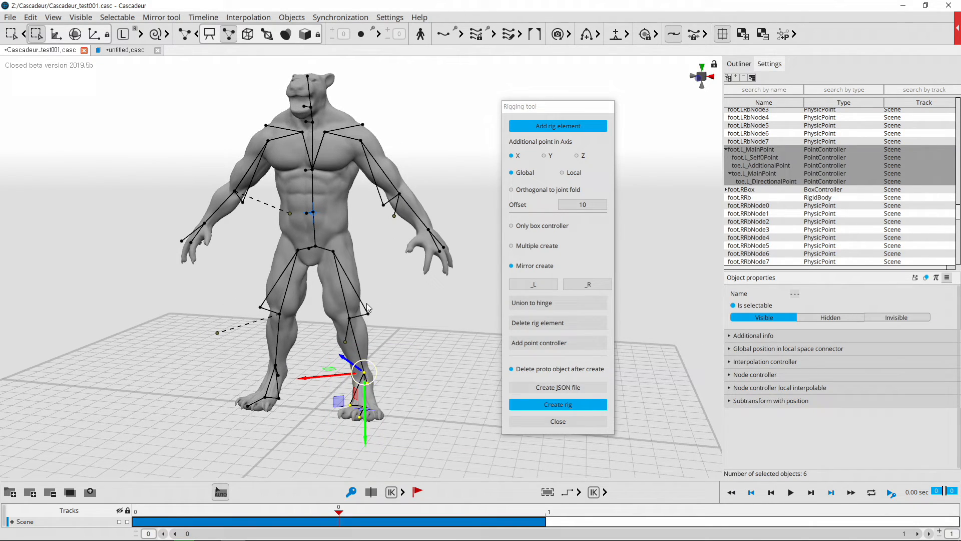
pyautogui.moveTo(366, 405); pyautogui.dragTo(366, 349)
pyautogui.hotkey('ctrl', 'z')
# Try moving the lion's left hand point controllers up toward the body, and undo the move.
pyautogui.moveTo(388, 217); pyautogui.dragTo(484, 299)
pyautogui.moveTo(430, 238); pyautogui.dragTo(412, 195)
pyautogui.hotkey('ctrl', 'z')
# Lower the lion's upper body by moving its head and chest point controllers down, and reselect the upper-body points.
pyautogui.keyDown('alt'); pyautogui.moveTo(391, 298); pyautogui.dragTo(426, 278); pyautogui.keyUp('alt')
pyautogui.keyDown('alt'); pyautogui.moveTo(276, 93); pyautogui.dragTo(332, 223, button='middle'); pyautogui.keyUp('alt')
pyautogui.moveTo(242, 120); pyautogui.dragTo(398, 252)
pyautogui.moveTo(324, 176); pyautogui.dragTo(323, 204)
pyautogui.keyDown('alt'); pyautogui.moveTo(401, 345); pyautogui.dragTo(459, 357); pyautogui.keyUp('alt')
pyautogui.moveTo(199, 111); pyautogui.dragTo(418, 272)
# Move the point controllers of the lion's right and left hands inward and down toward the hips.
pyautogui.moveTo(134, 229); pyautogui.dragTo(230, 321)
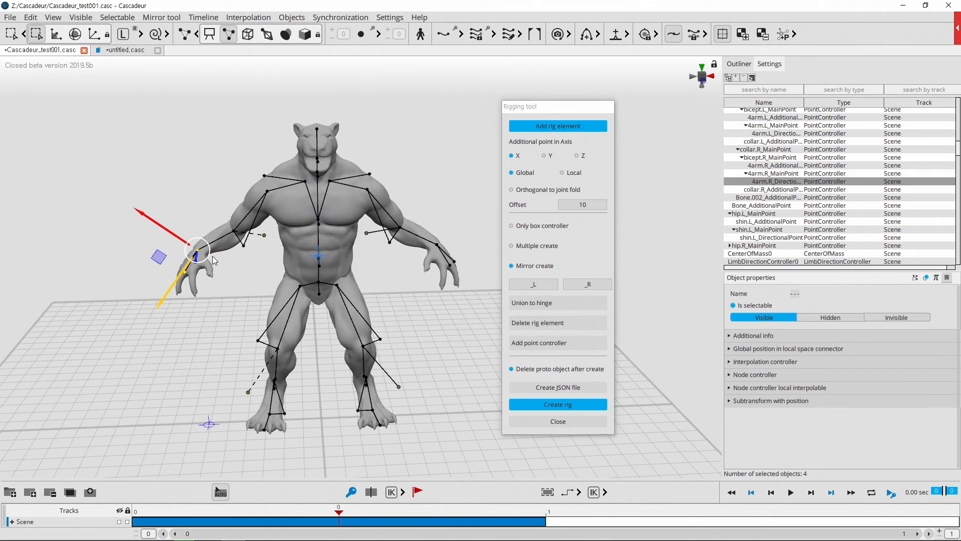
pyautogui.moveTo(169, 231); pyautogui.dragTo(205, 258)
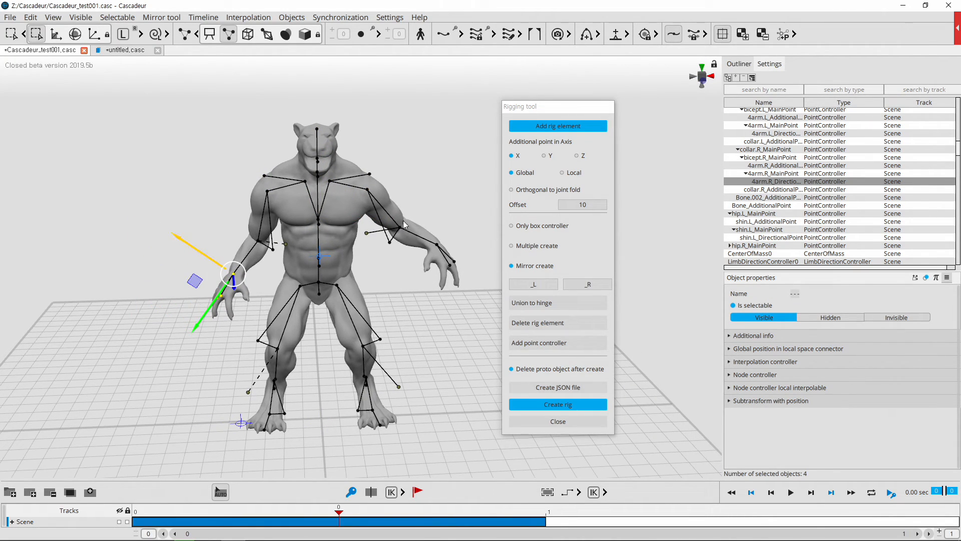
pyautogui.moveTo(406, 224); pyautogui.dragTo(484, 308)
pyautogui.moveTo(406, 273); pyautogui.dragTo(381, 290)
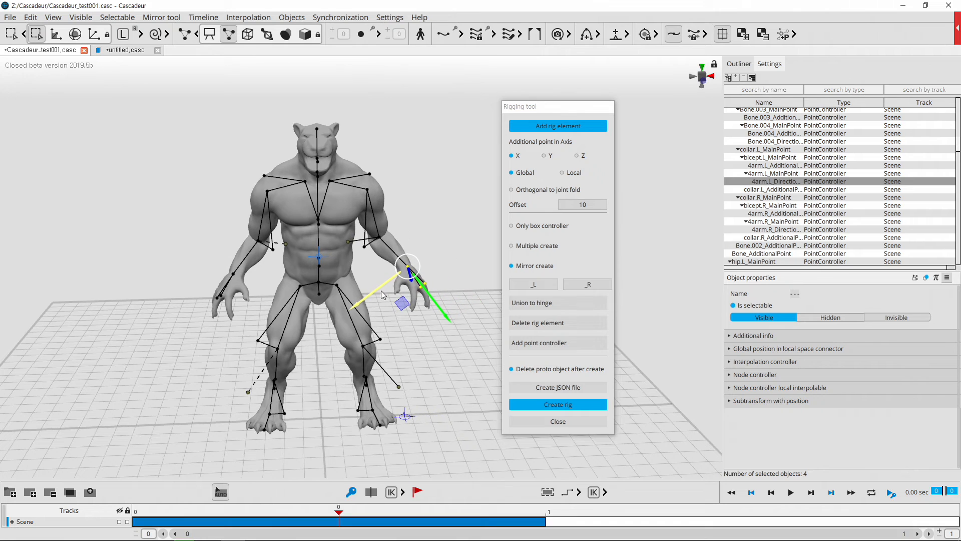
pyautogui.keyDown('alt'); pyautogui.moveTo(460, 228); pyautogui.dragTo(410, 332); pyautogui.keyUp('alt')
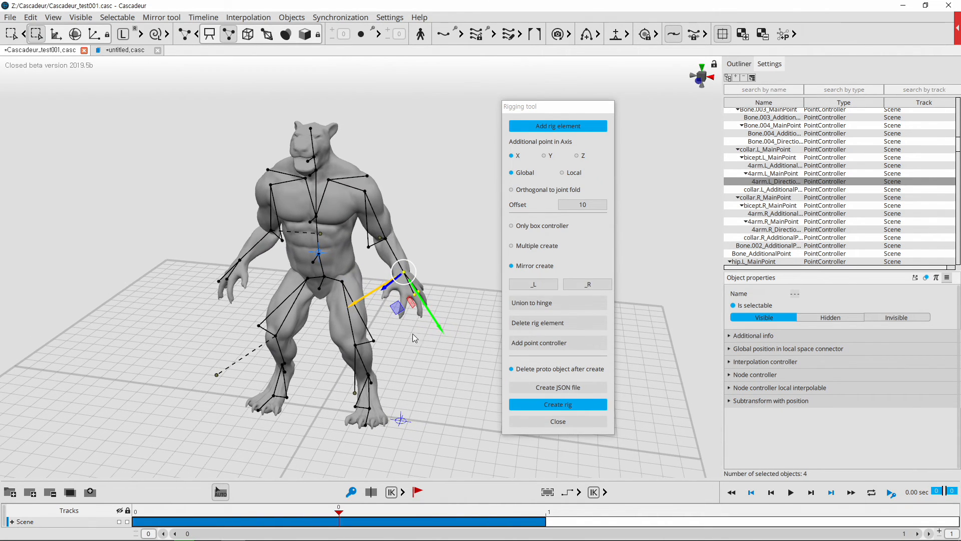